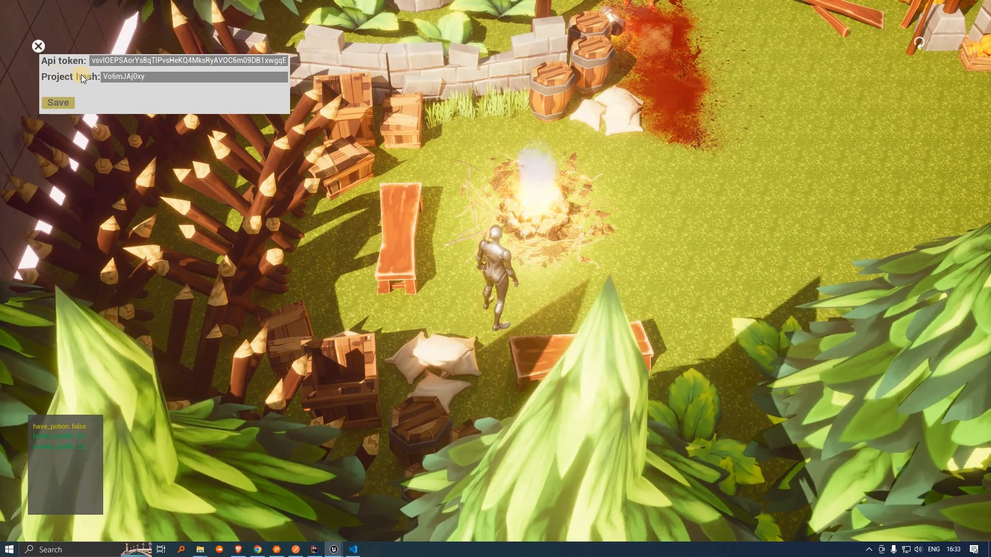
Step: Download the arcweave-unreal-example repository from GitHub as a ZIP and show it in its folder
click(124, 77)
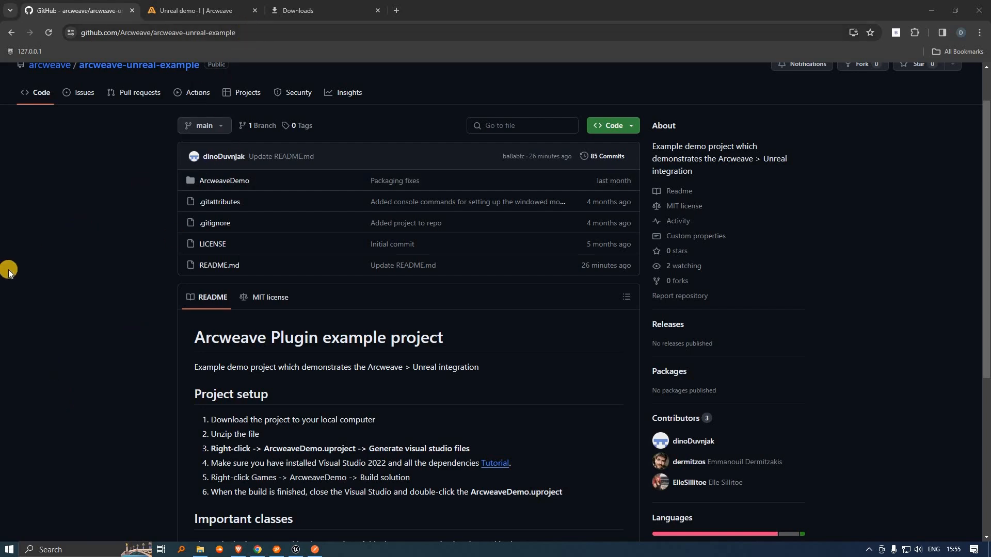
click(248, 32)
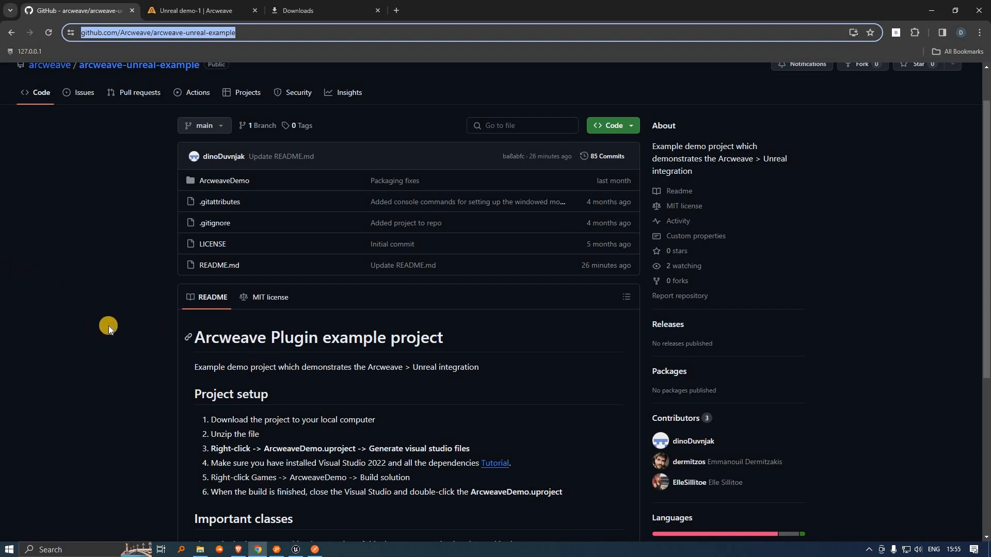
click(609, 127)
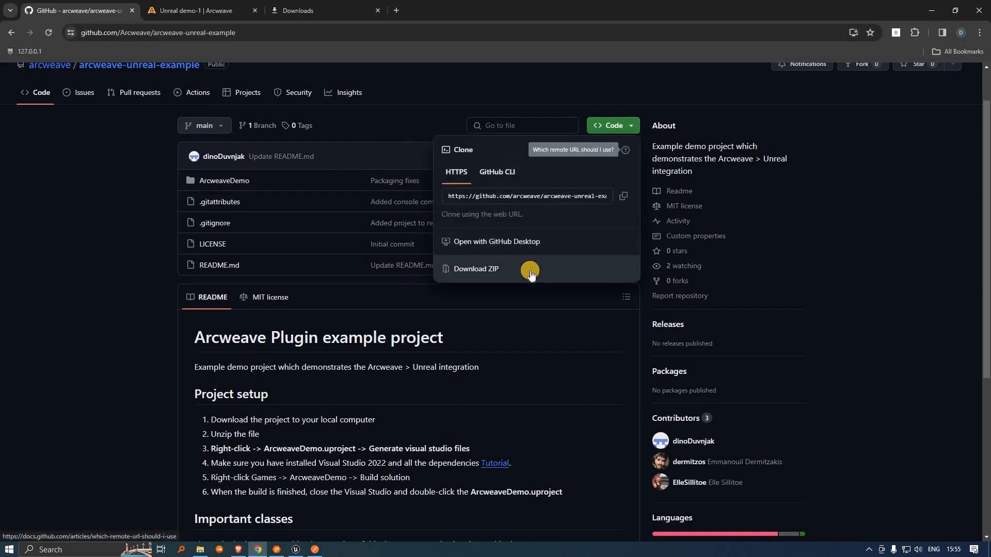
click(561, 272)
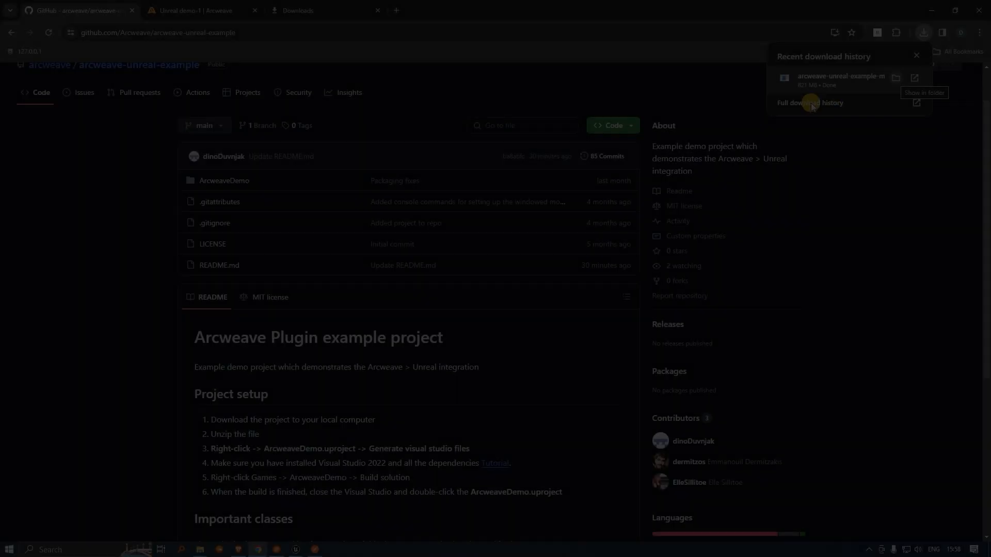
click(810, 101)
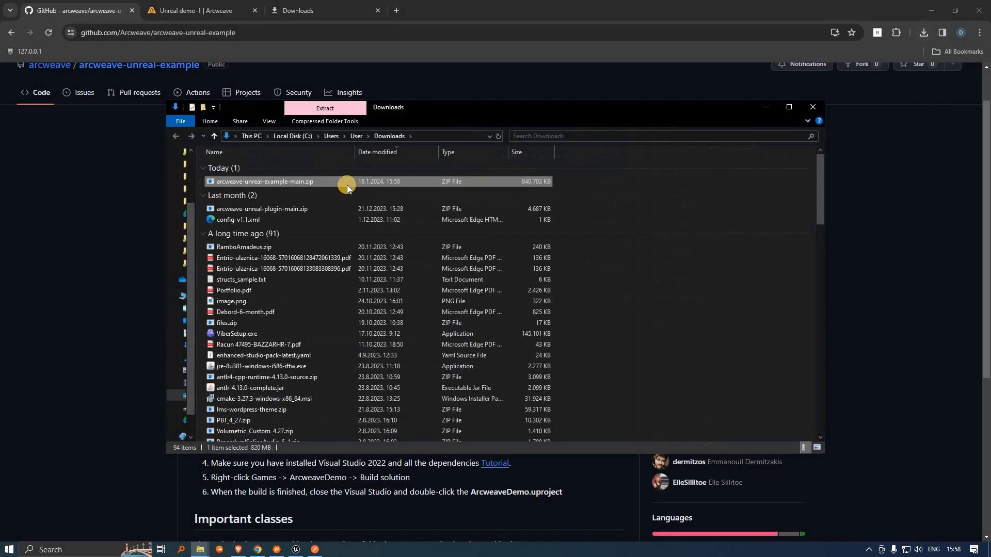
Step: Extract the downloaded ZIP with 7-Zip into an arcweave-unreal-example-main folder
key(shift+F10)
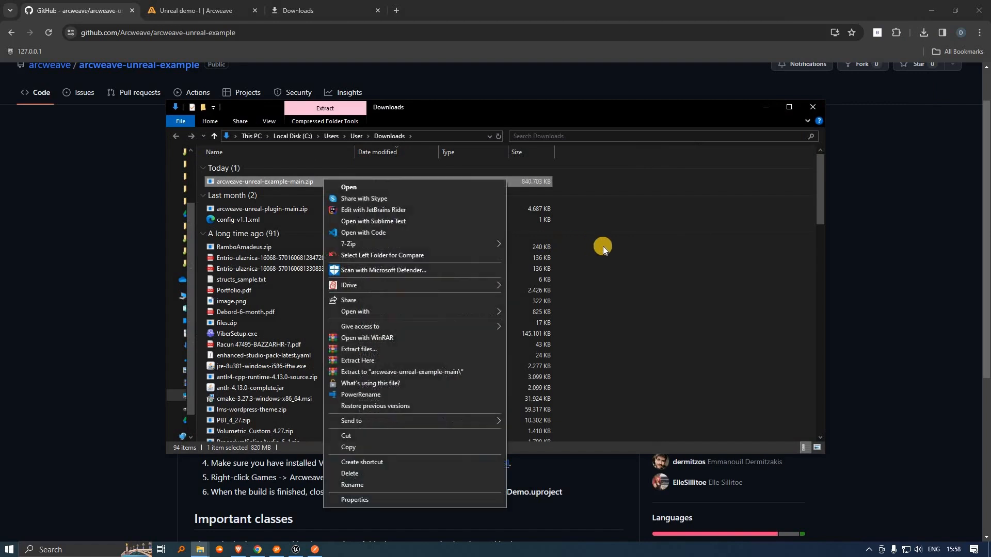
mouse_move(449, 243)
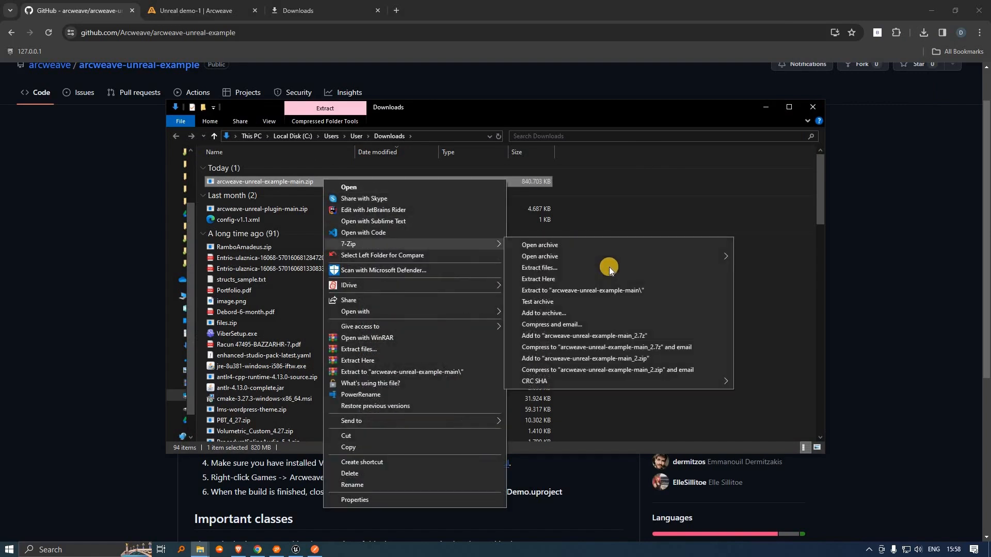
click(629, 290)
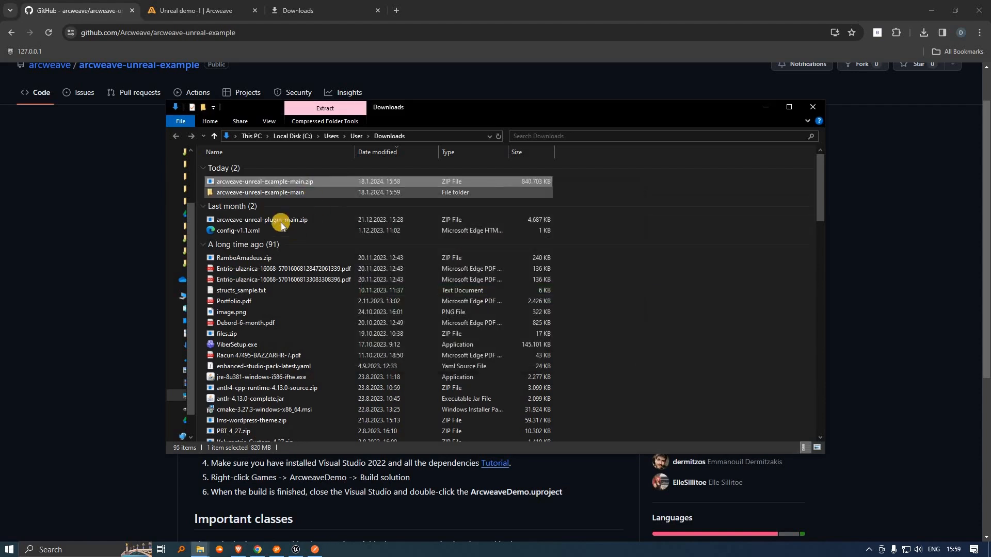
Step: Go into arcweave-unreal-example-main > ArcweaveDemo and select ArcweaveDemo.uproject
double_click(284, 192)
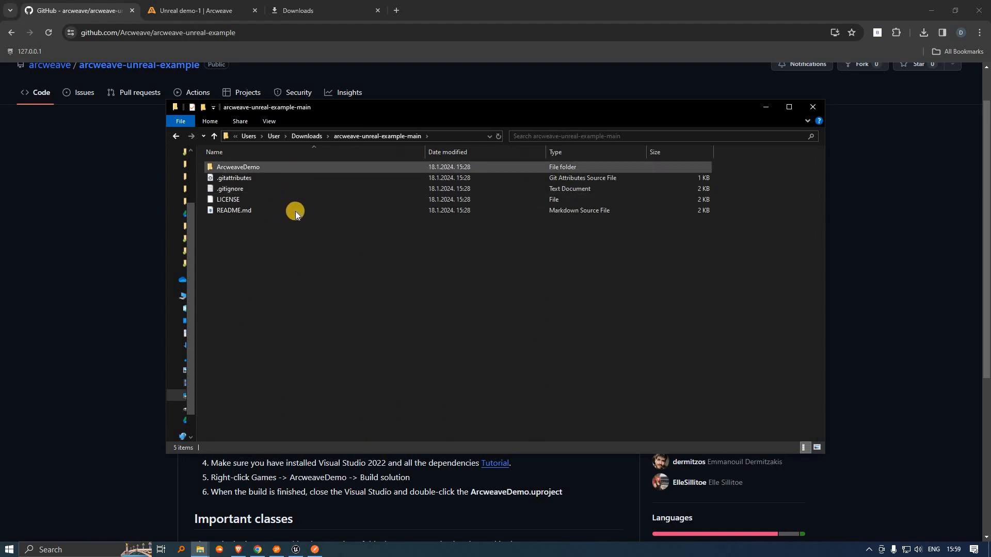
click(305, 165)
double_click(305, 166)
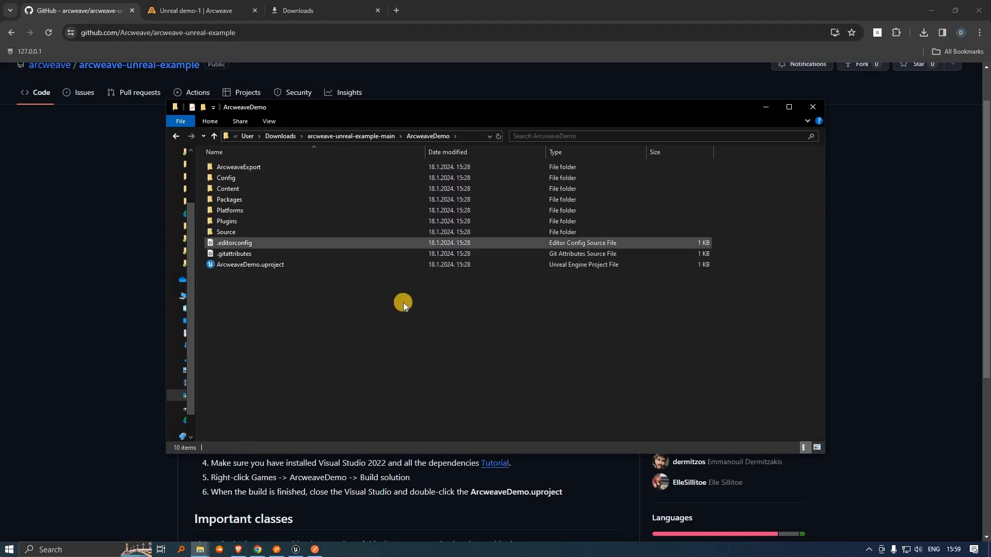
click(281, 266)
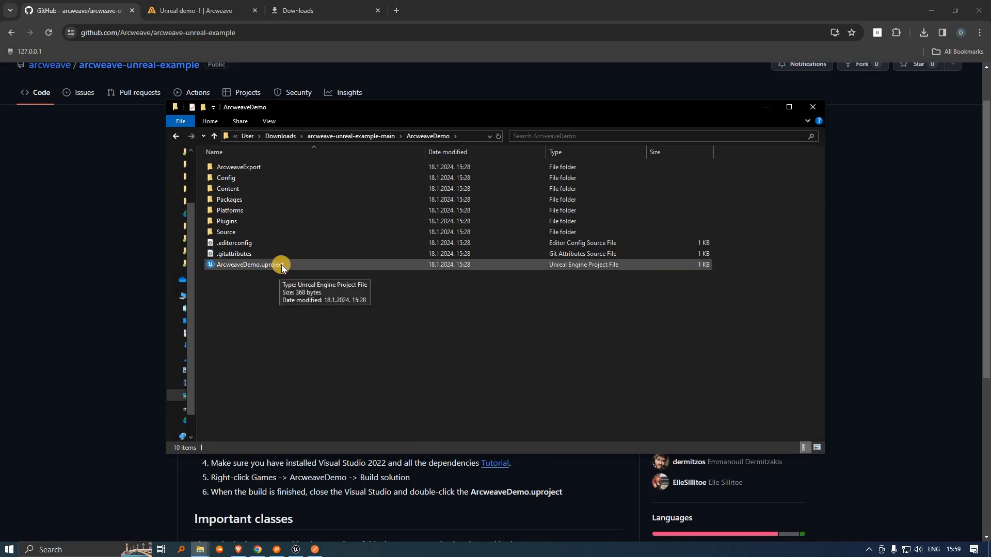
Step: Switch ArcweaveDemo.uproject to Unreal Engine 5.3 and open the generated ArcweaveDemo.sln
right_click(281, 267)
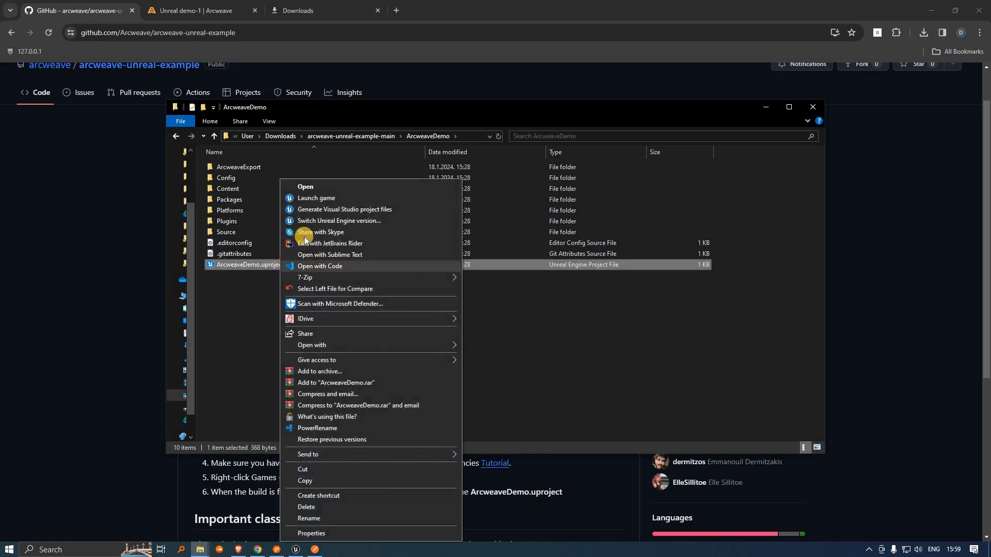
click(373, 221)
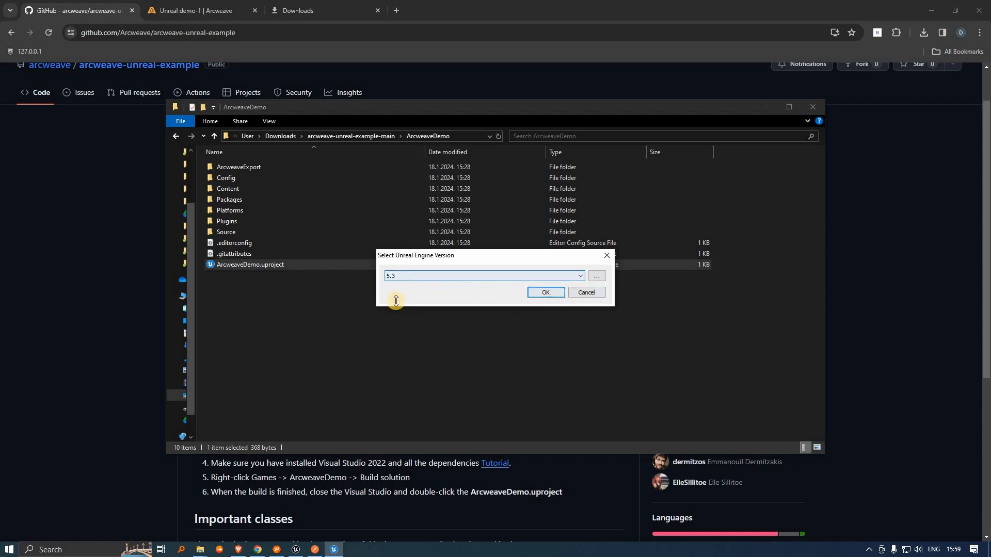
key(Return)
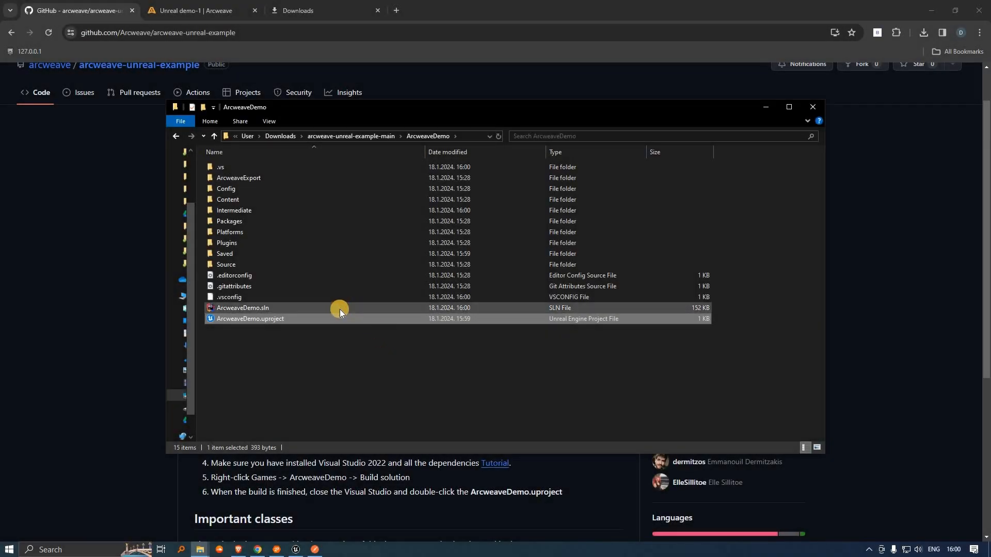
double_click(340, 308)
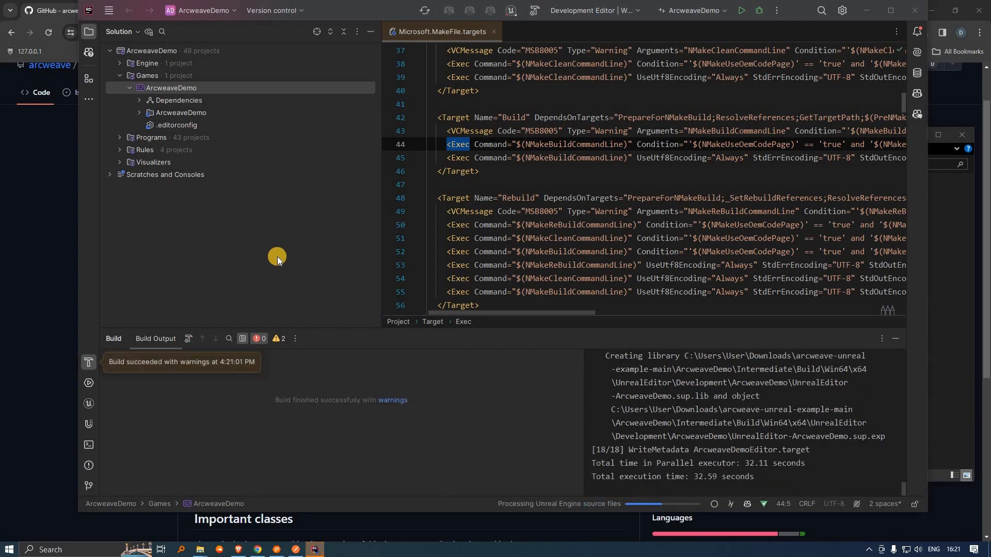
Step: Run the ArcweaveDemo project from Rider to launch Unreal Editor on TopDownMap_Day
click(507, 402)
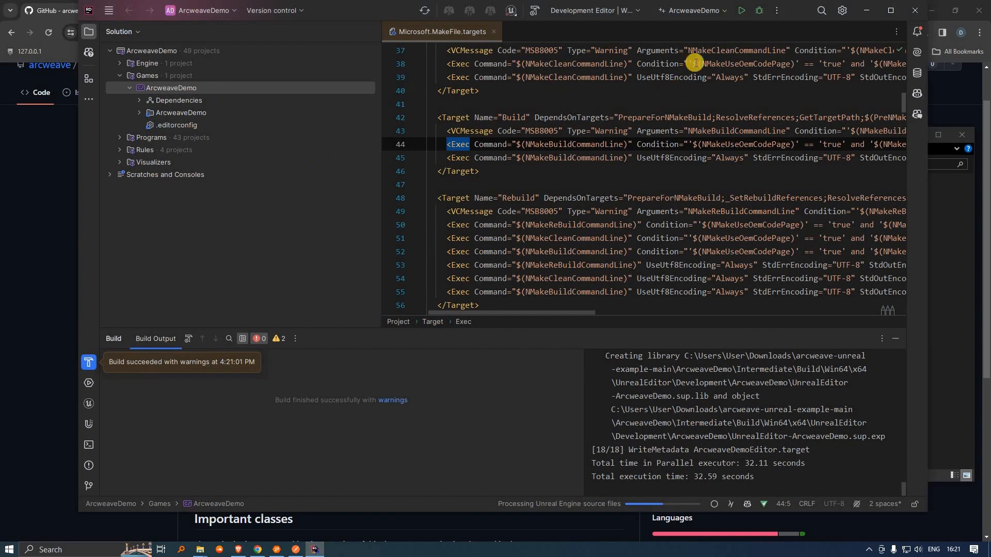
click(742, 13)
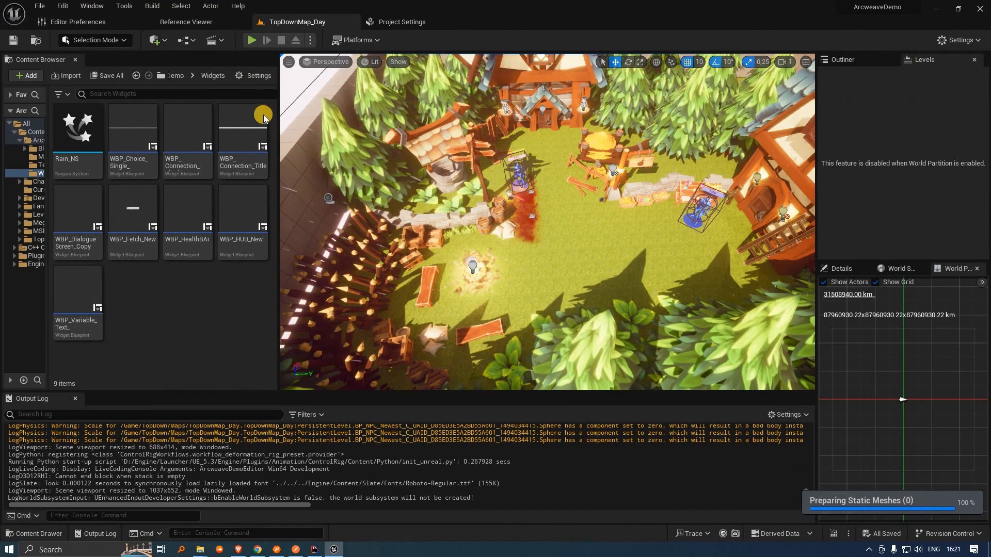
Step: Switch the Content Browser to list view and browse the ArcweaveDemo, Textures, Cursor and LevelPrototyping folders
click(259, 76)
click(258, 113)
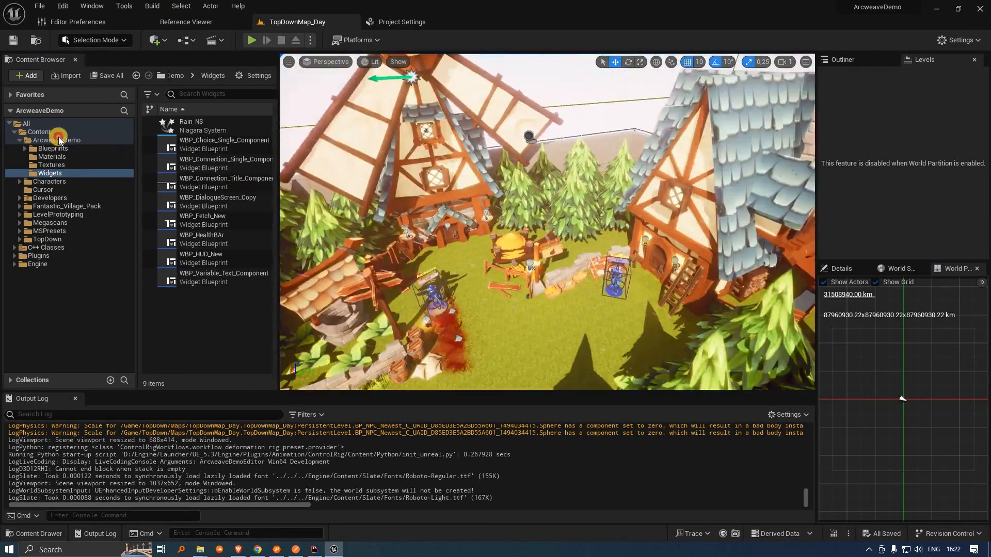
click(50, 126)
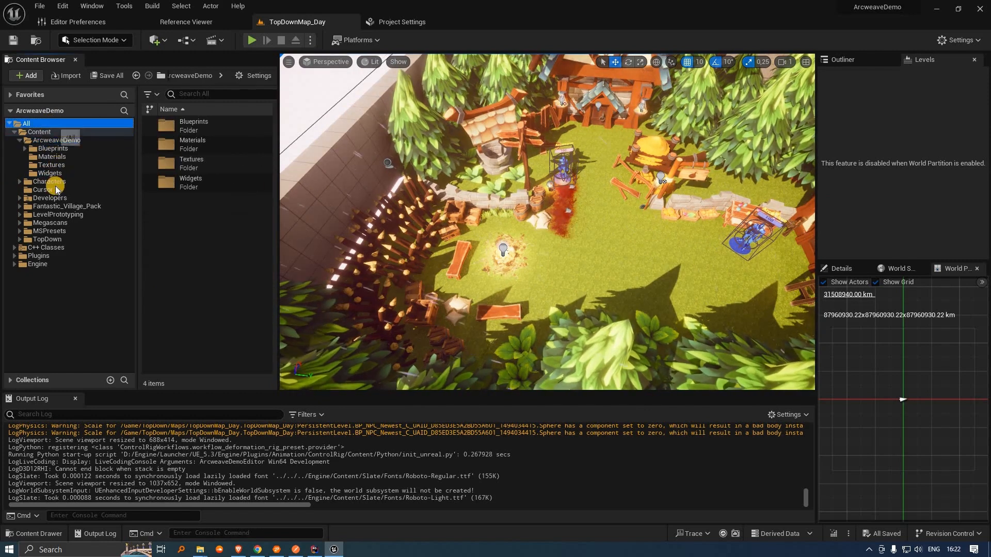
click(56, 141)
click(55, 165)
click(52, 189)
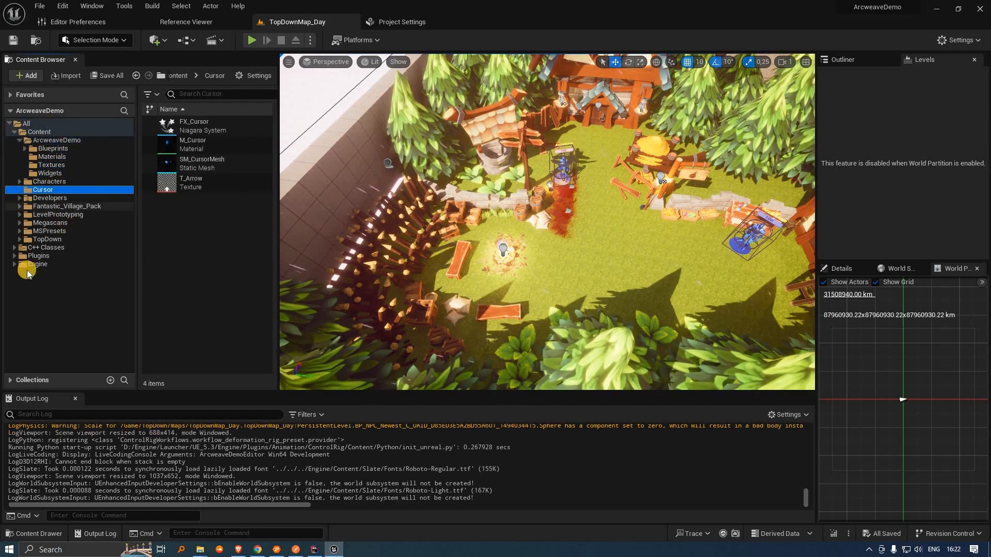
click(61, 215)
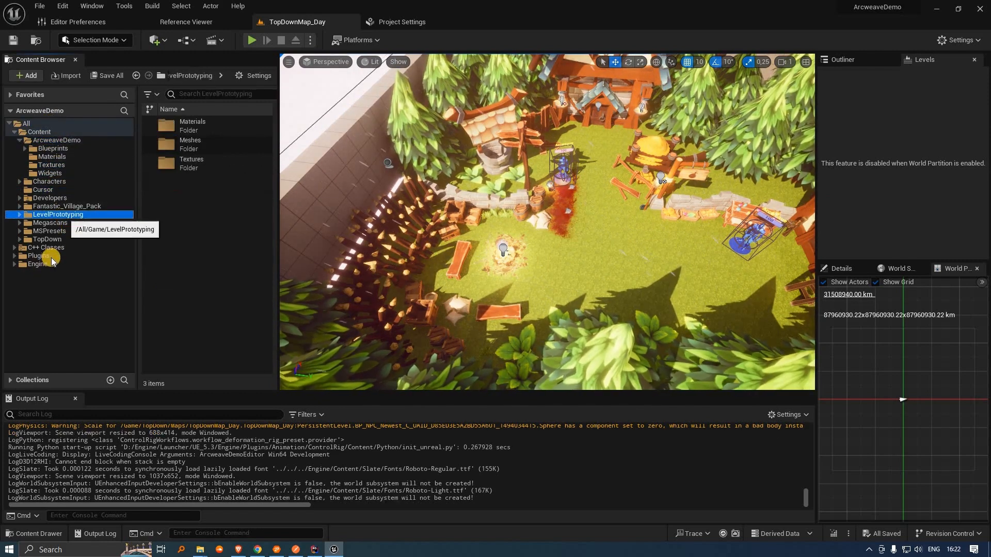
Step: Show the Arcweave Content and Arcweave C++ Classes folders under Plugins
click(86, 266)
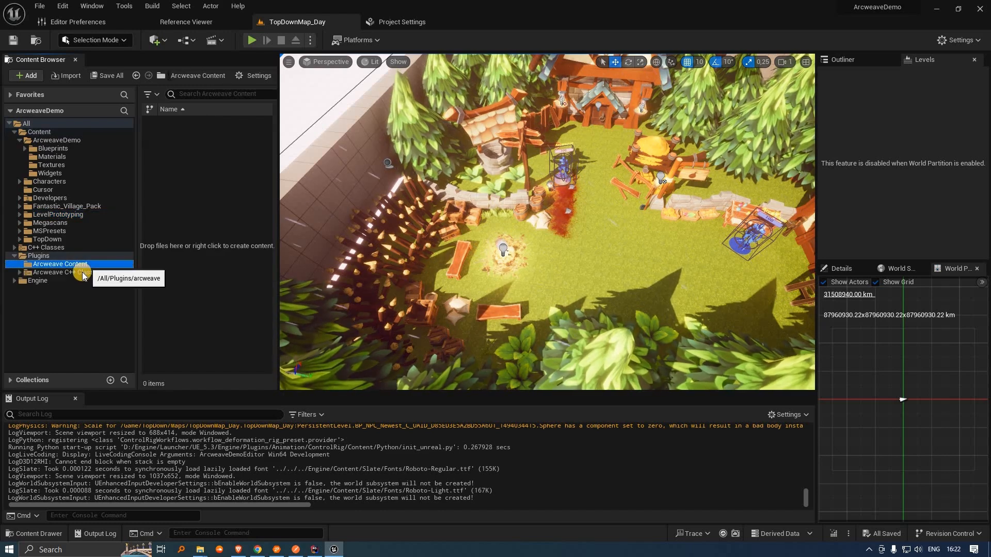
click(83, 273)
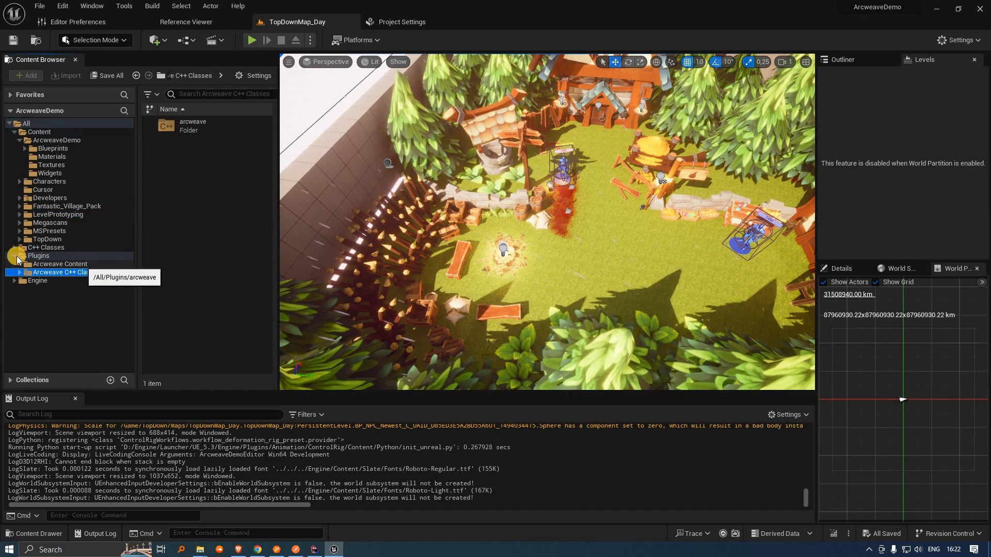
click(16, 257)
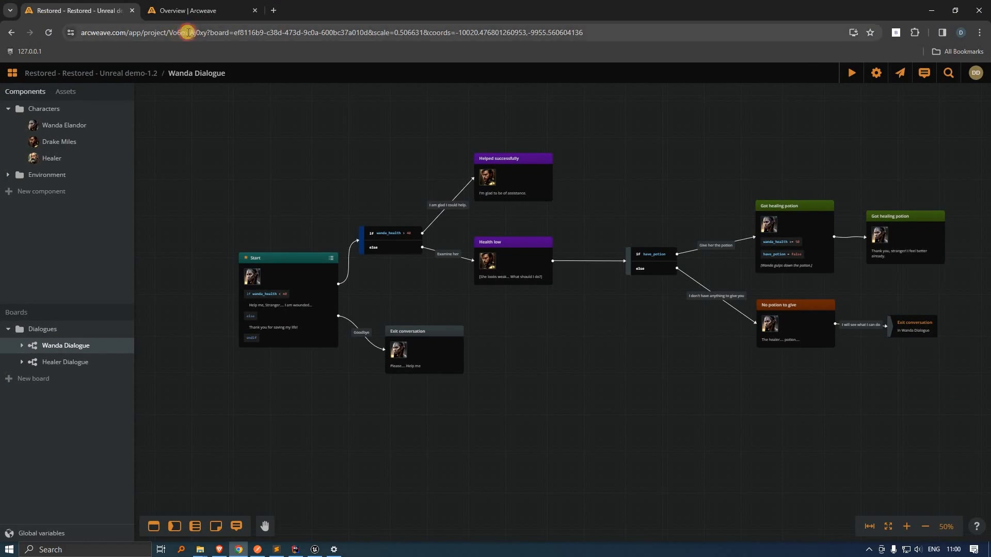
Step: Select the project hash in the Arcweave board's web address and reveal the account's API token
drag(214, 33, 169, 32)
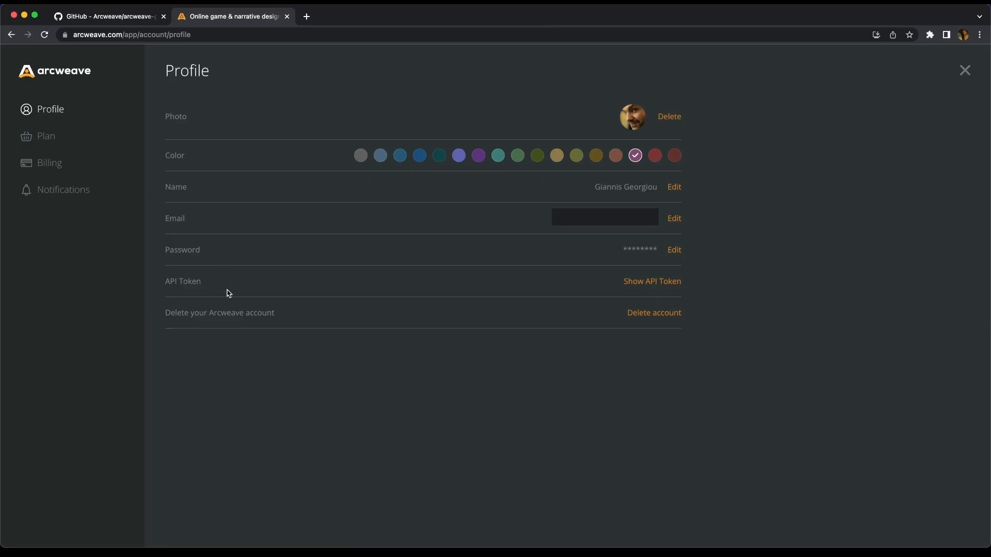
click(662, 286)
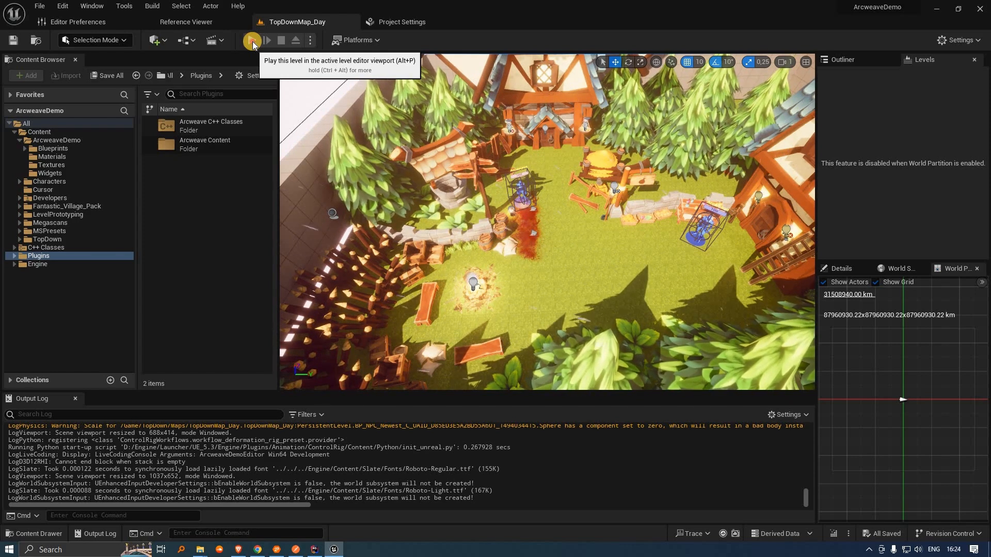
Step: Frame the village and blue character in the viewport, then play the level full-screen with F11 and Alt+P
click(252, 41)
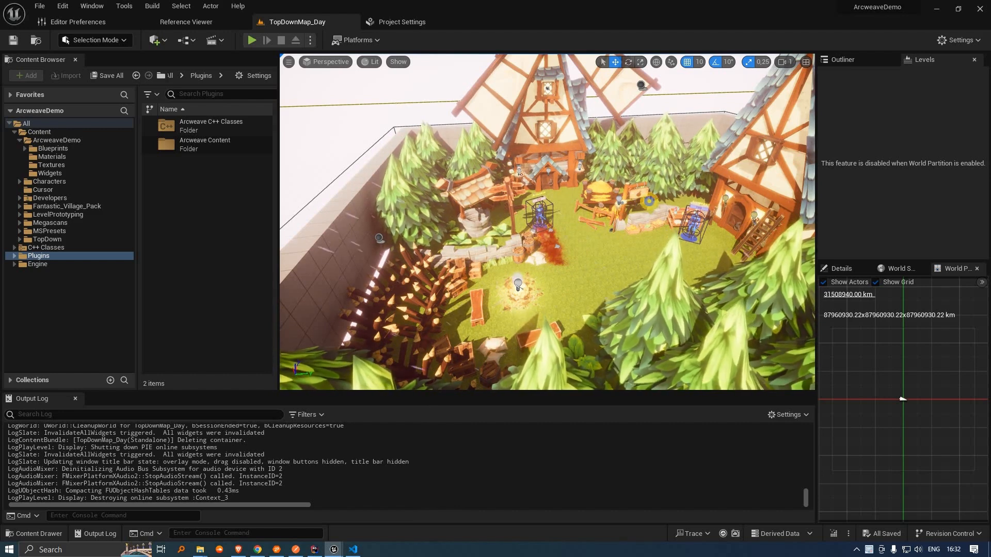
right_drag(648, 201, 568, 299)
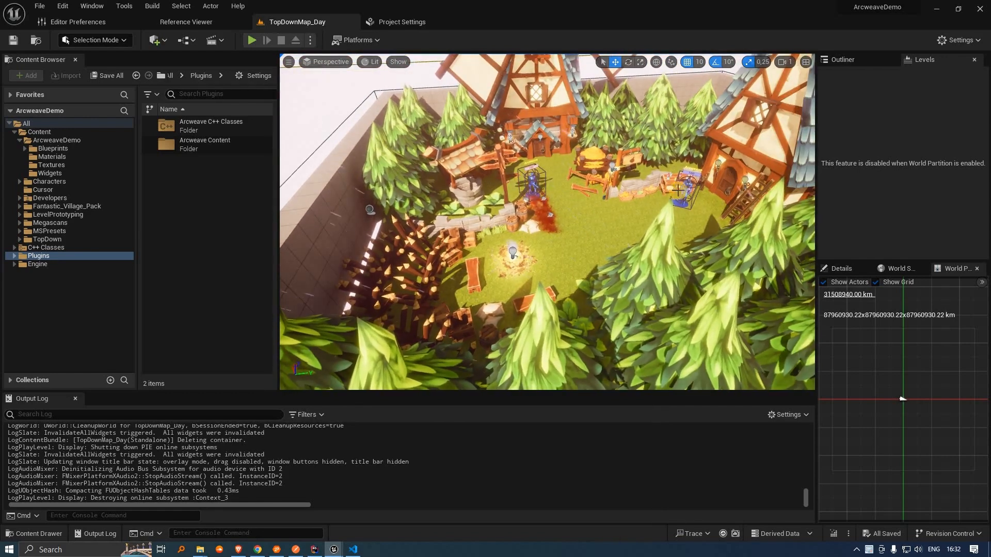
click(532, 183)
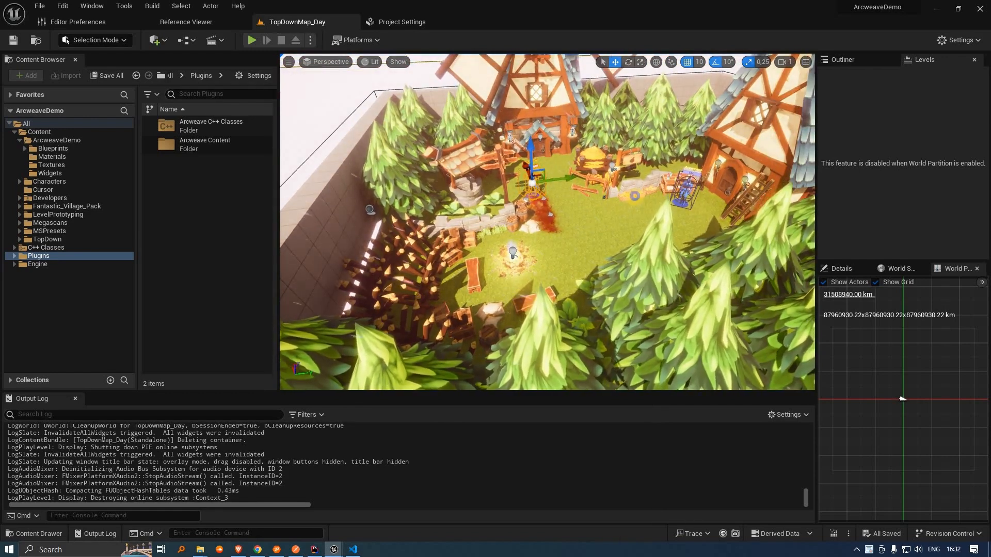
click(685, 191)
right_drag(684, 191, 619, 213)
scroll(617, 243, down, 5)
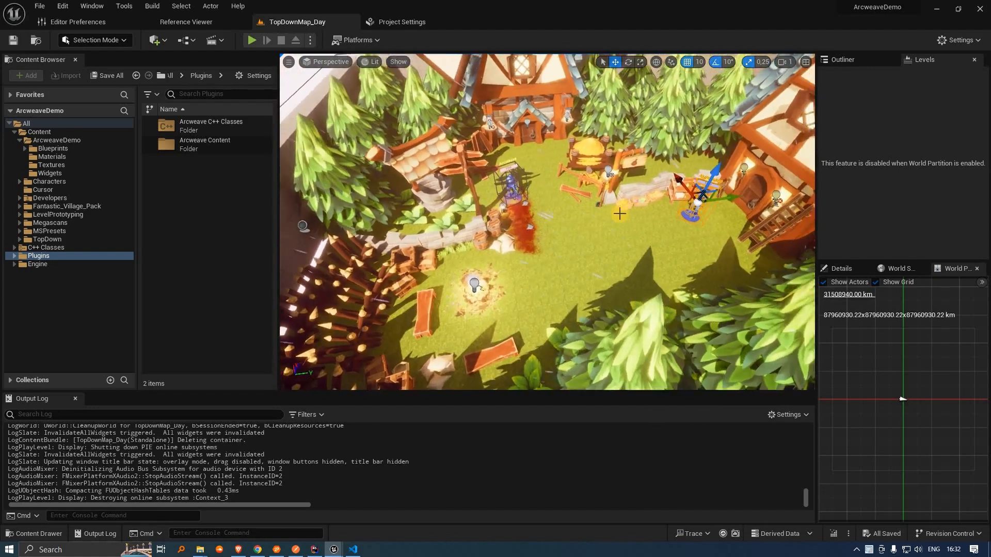
scroll(620, 214, up, 1)
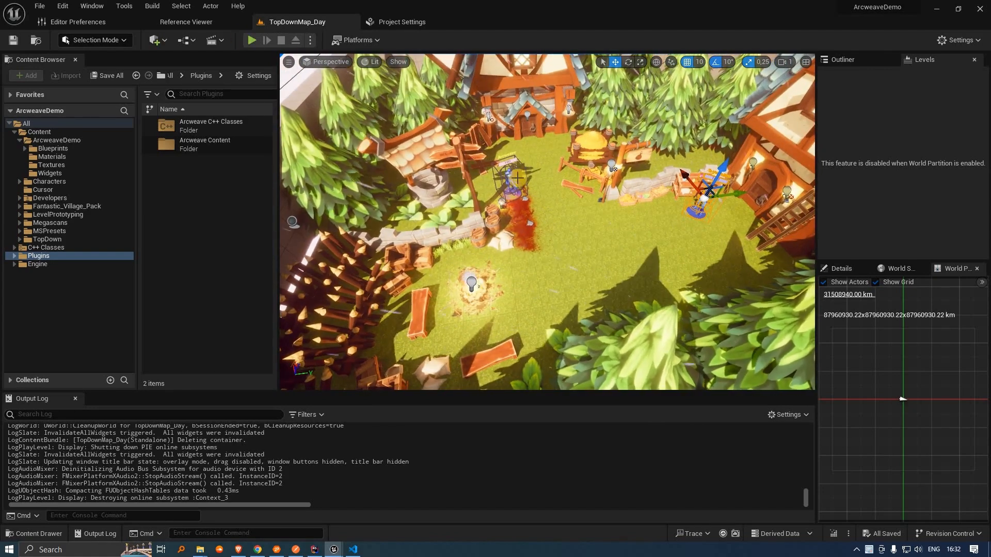
right_drag(513, 172, 510, 178)
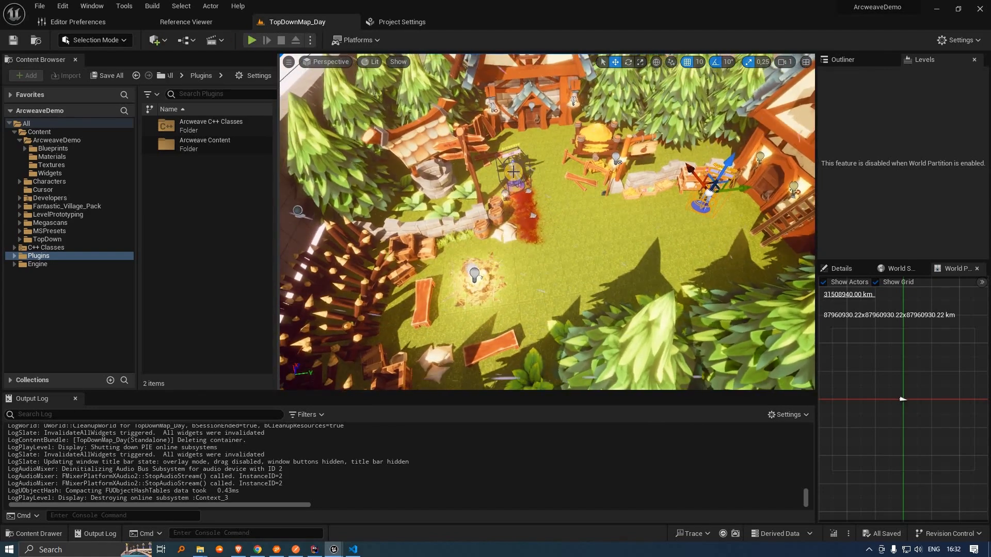
key(F11)
key(alt+p)
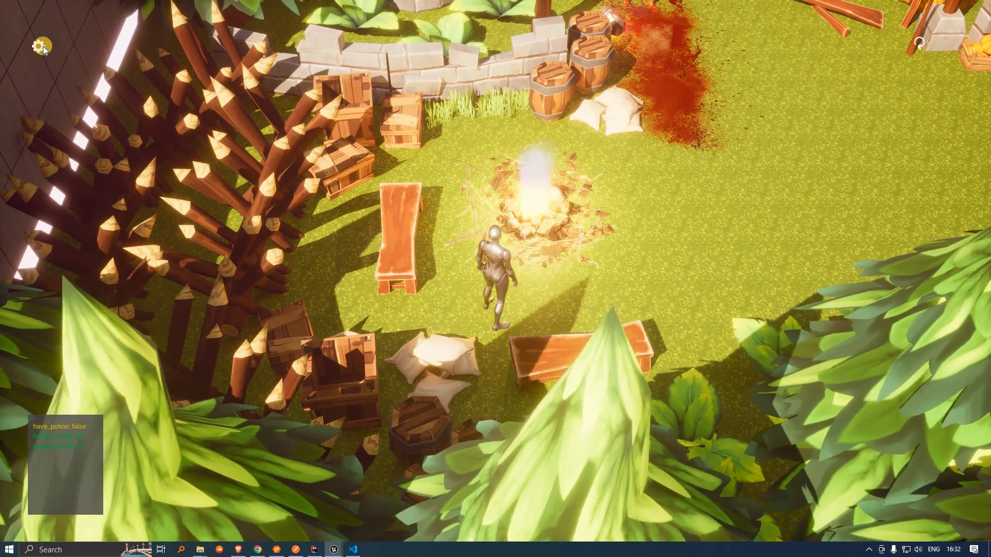
Step: Fill the in-game API token and project hash settings, then walk the hero to the wounded character
click(42, 46)
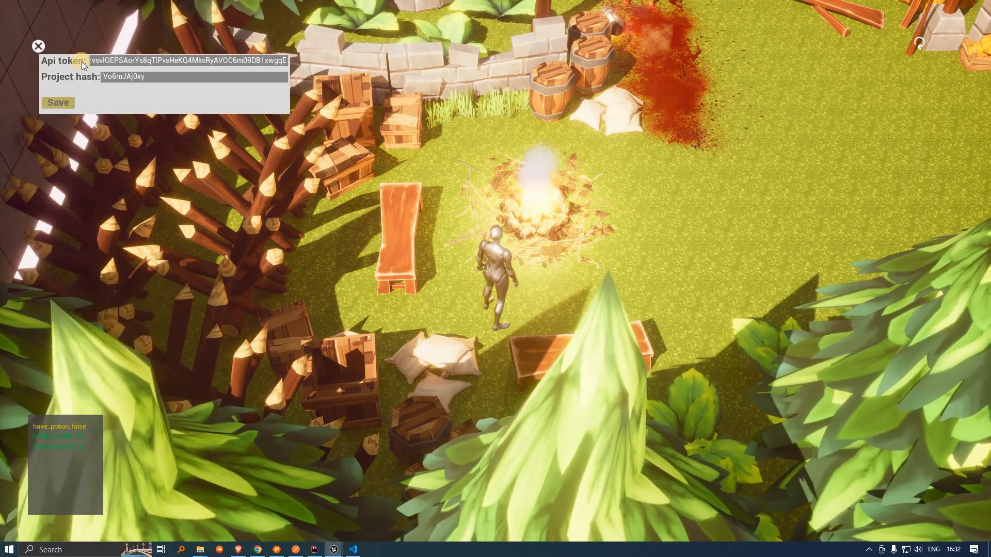
click(91, 61)
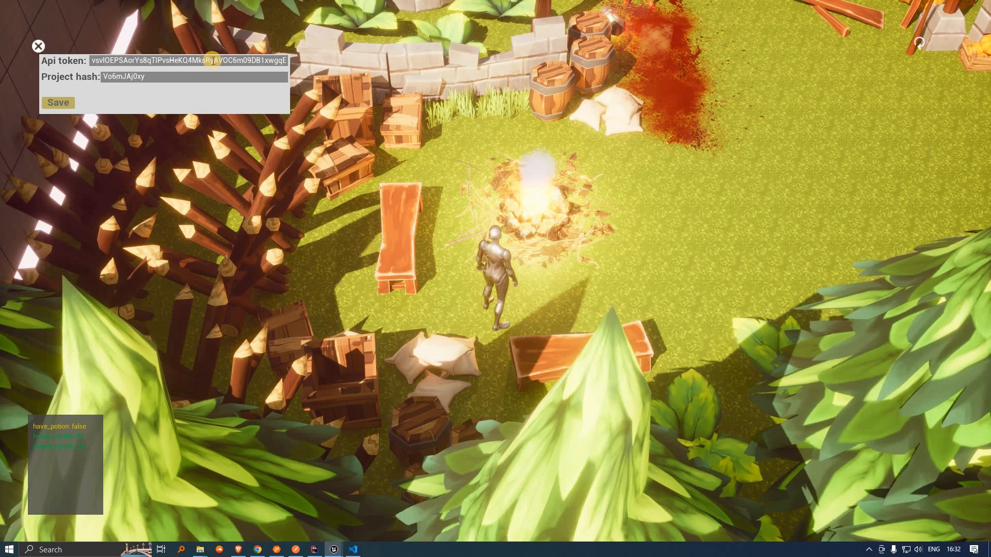
click(124, 77)
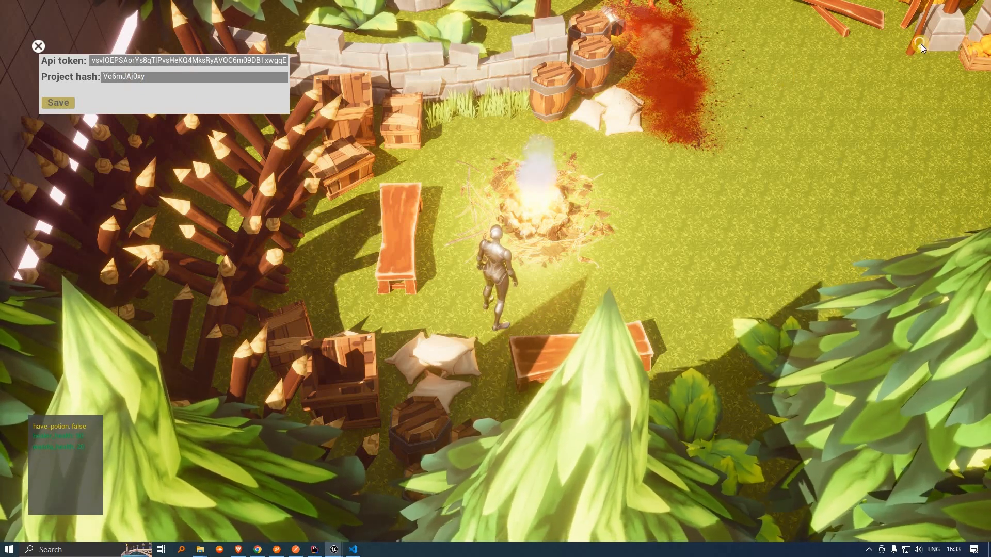
click(919, 46)
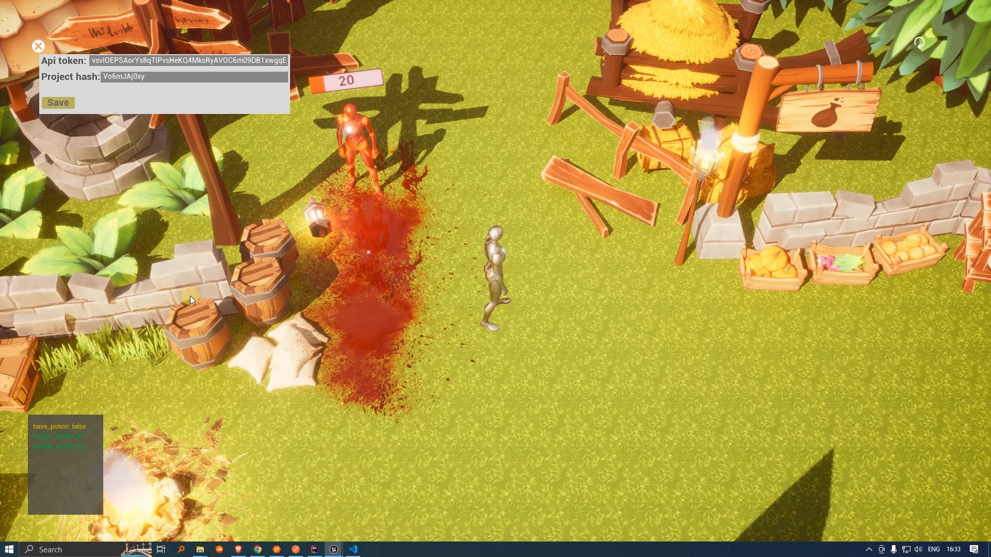
key(super+Tab)
Step: Switch to the Arcweave board and show global variables healer_health 30, wanda_health 20, have_potion false
key(Up)
key(Right)
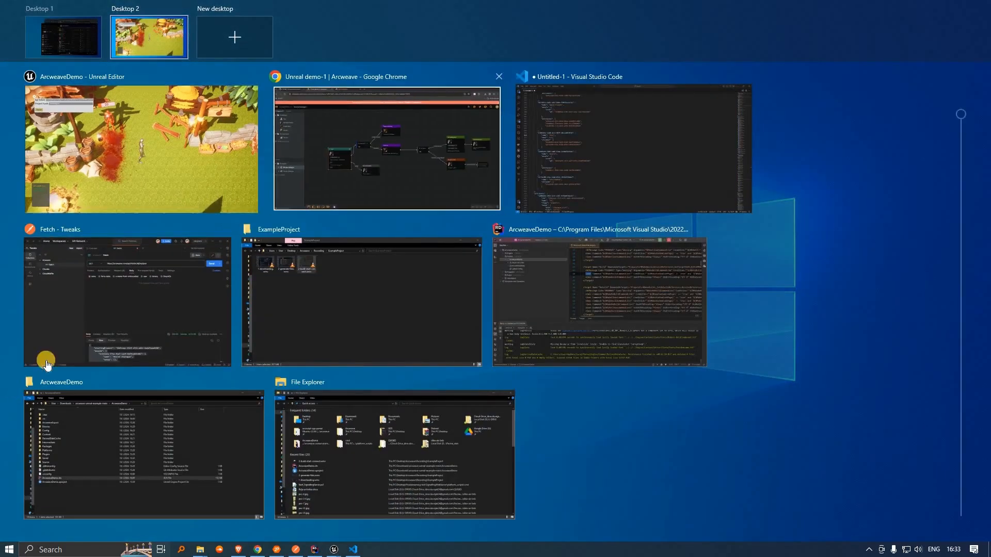
key(Return)
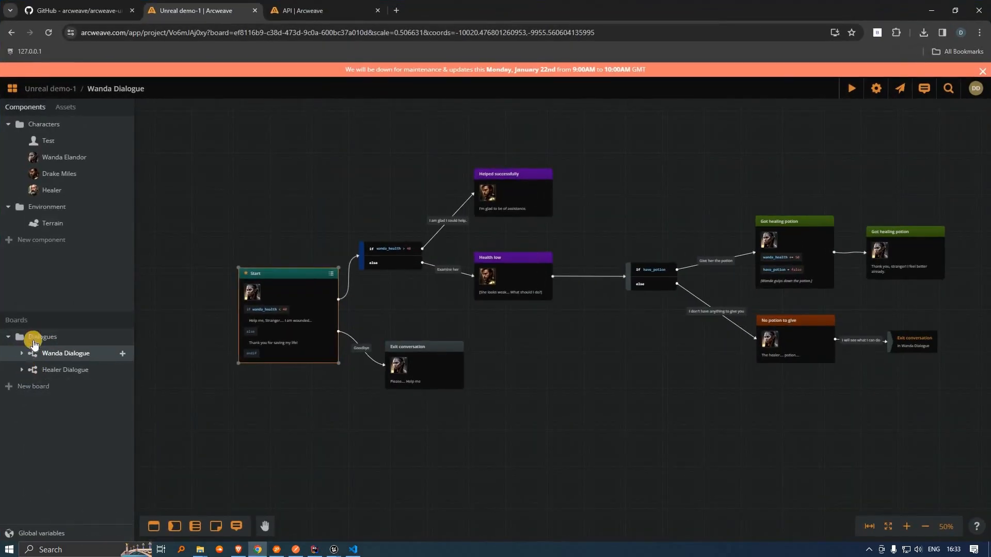
click(53, 534)
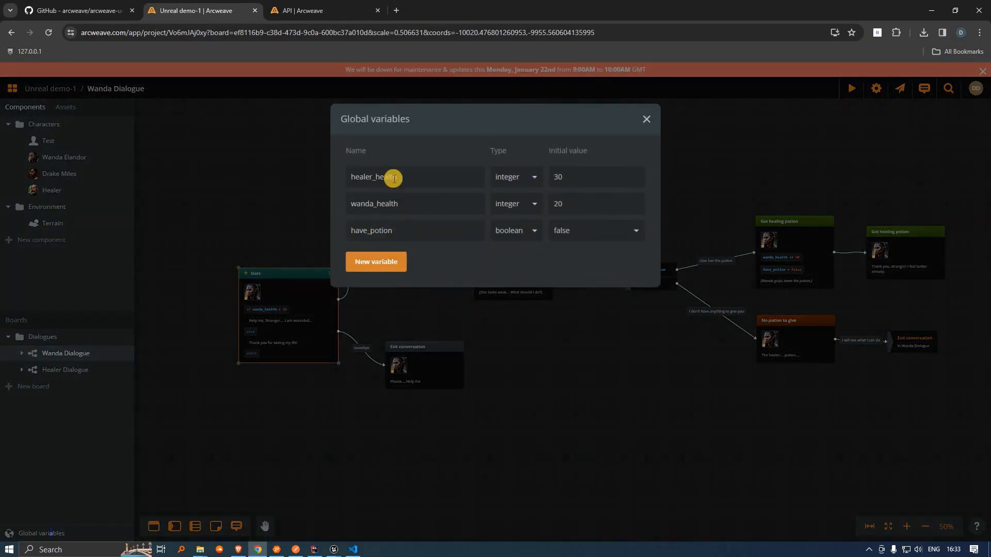
key(super+Tab)
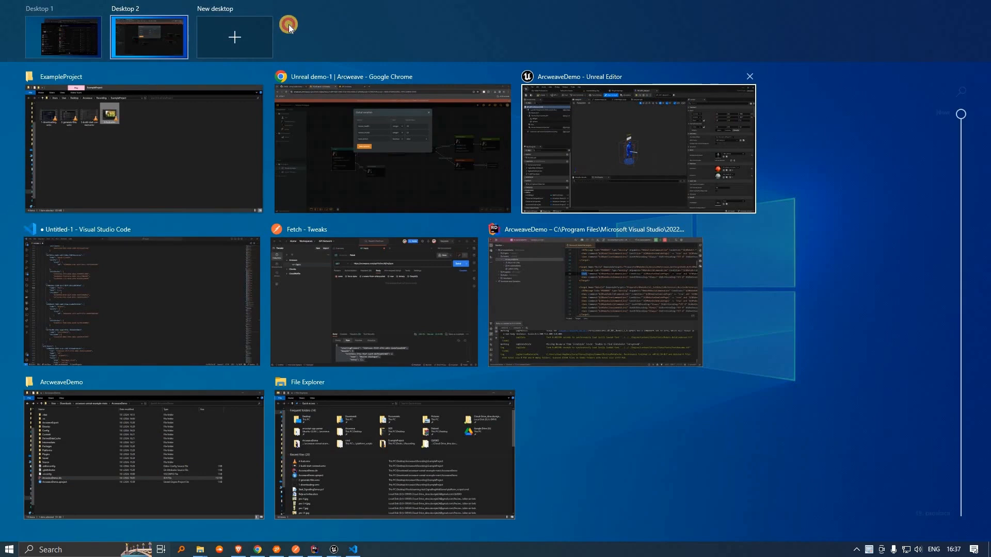
Step: Back in Unreal, play TopDownMap_Day, glance at WBP_HUD_New, and return to the level
click(289, 24)
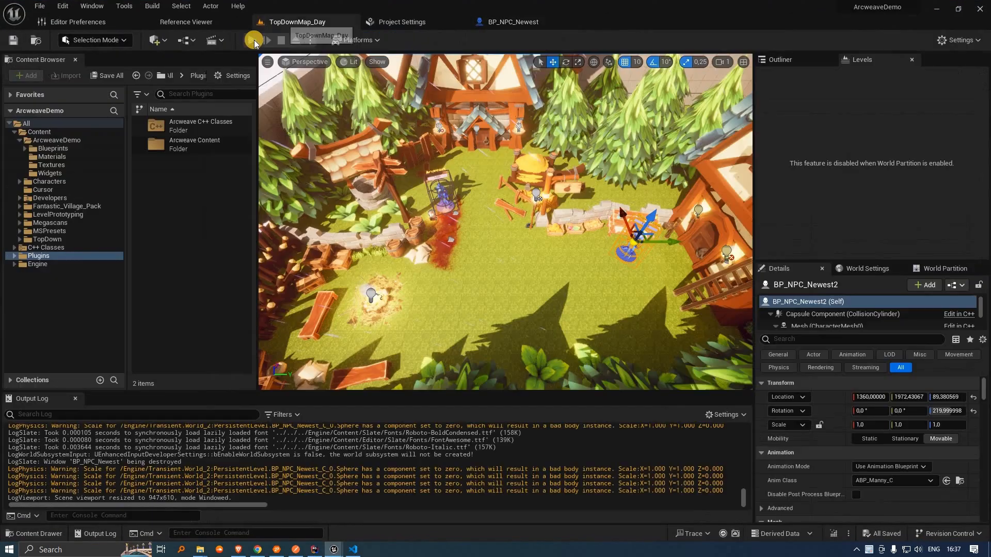
click(254, 40)
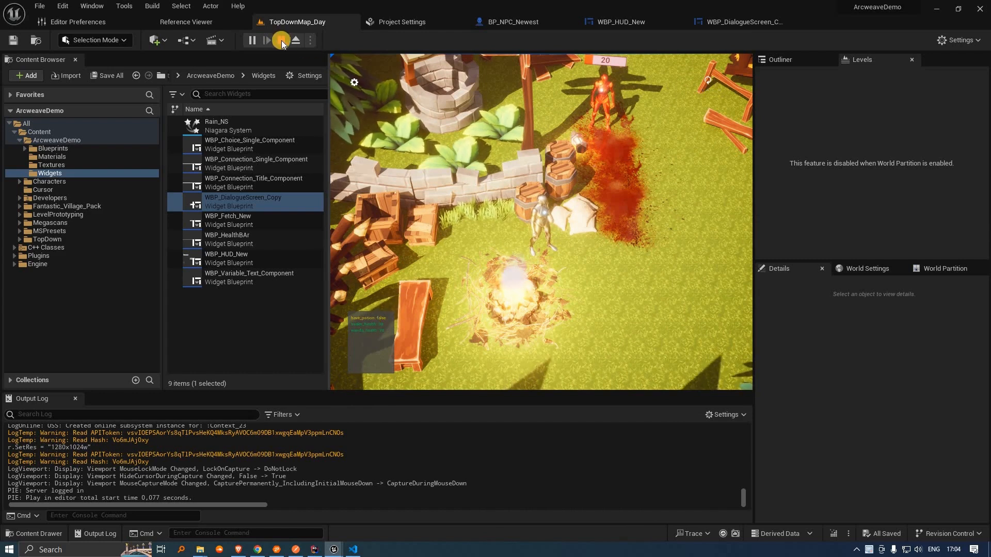
click(611, 24)
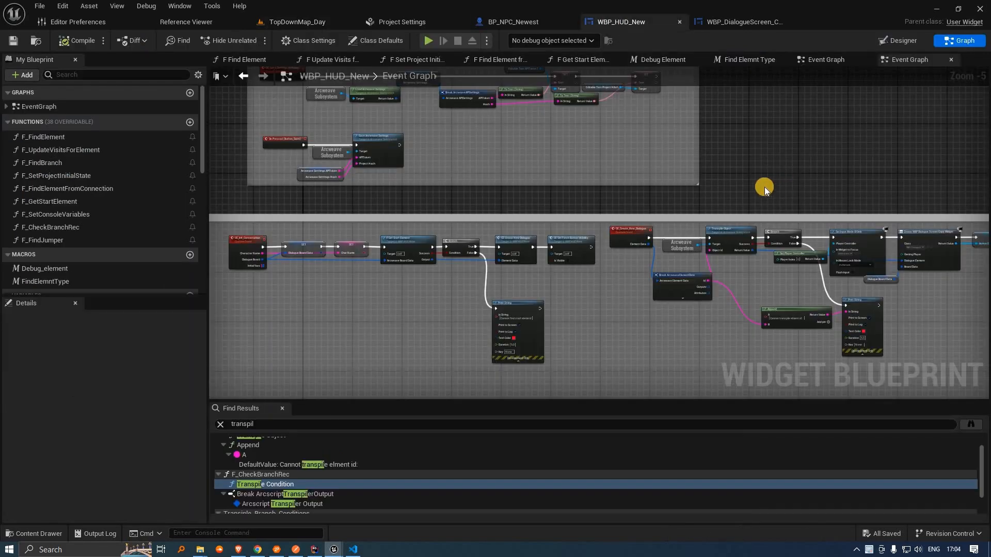
click(35, 41)
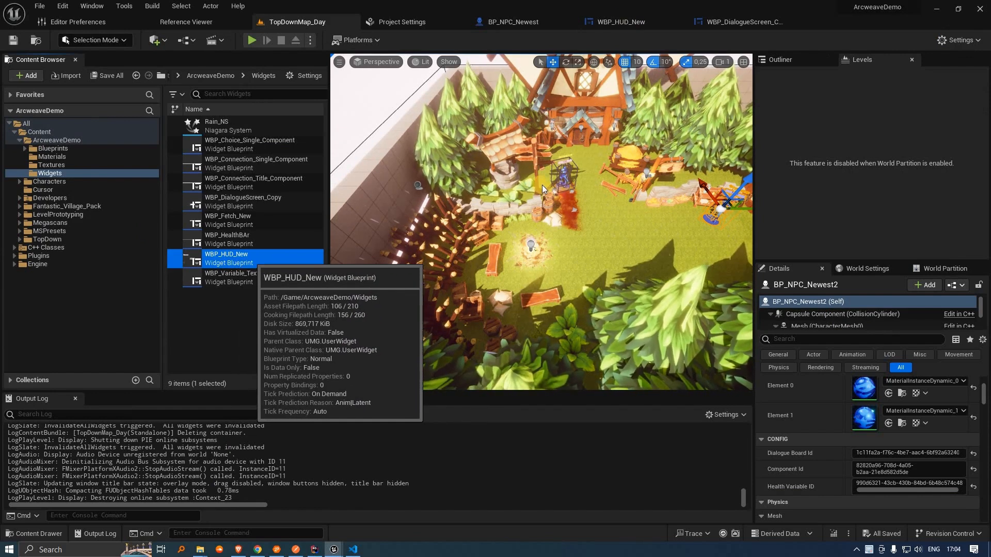
Step: In WBP_HUD_New's event graph, box-select the Arcweave Subsystem and Transpile Object nodes
click(619, 22)
scroll(644, 132, down, 2)
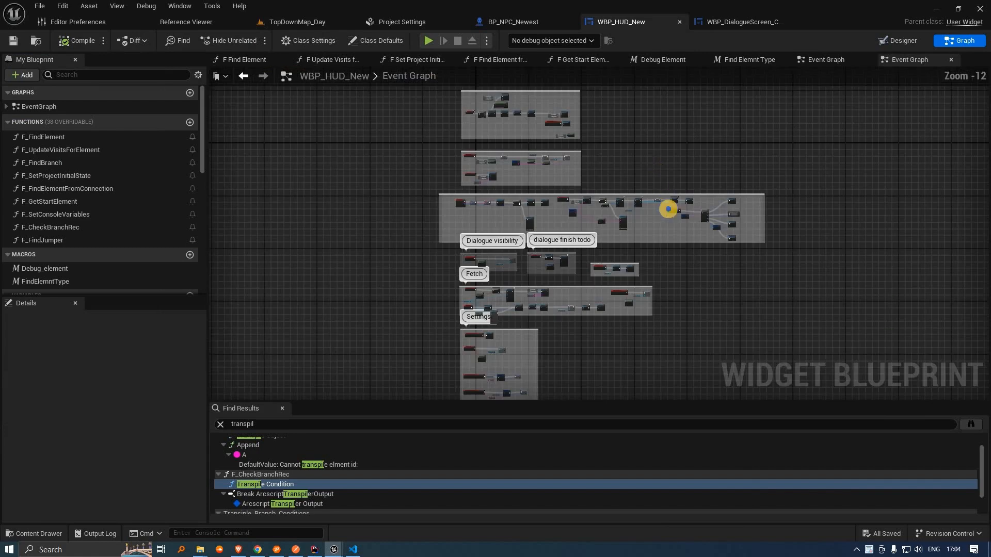
scroll(549, 187, up, 4)
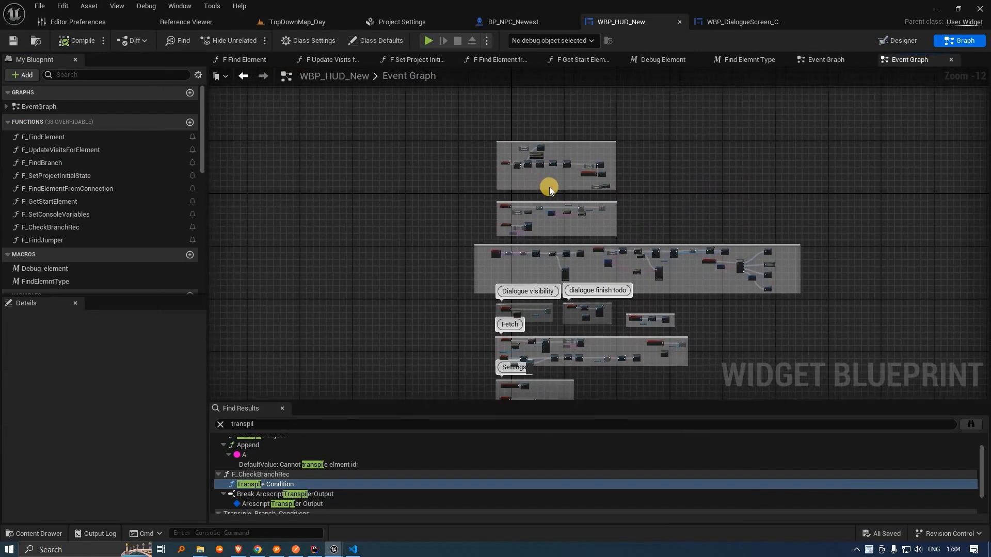
scroll(550, 190, up, 3)
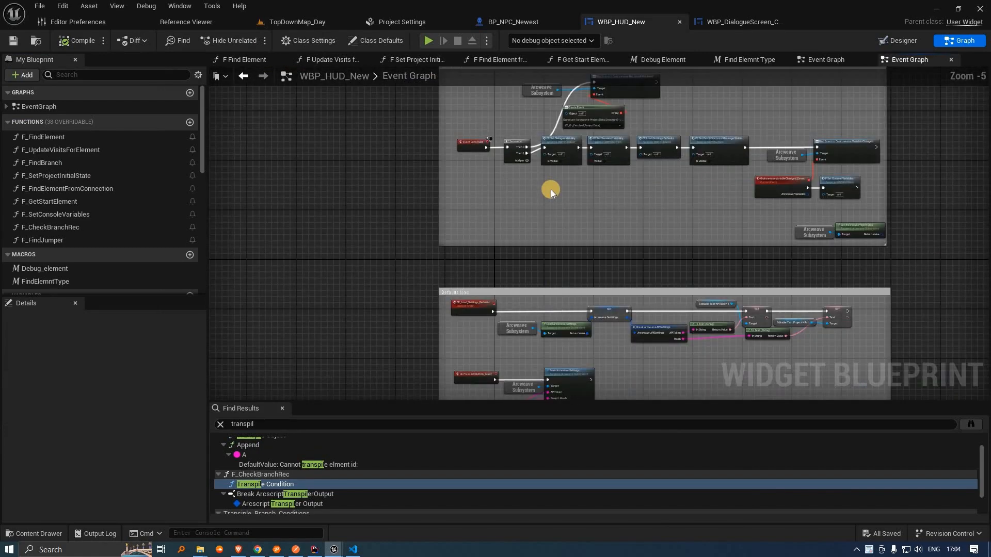
scroll(756, 267, down, 4)
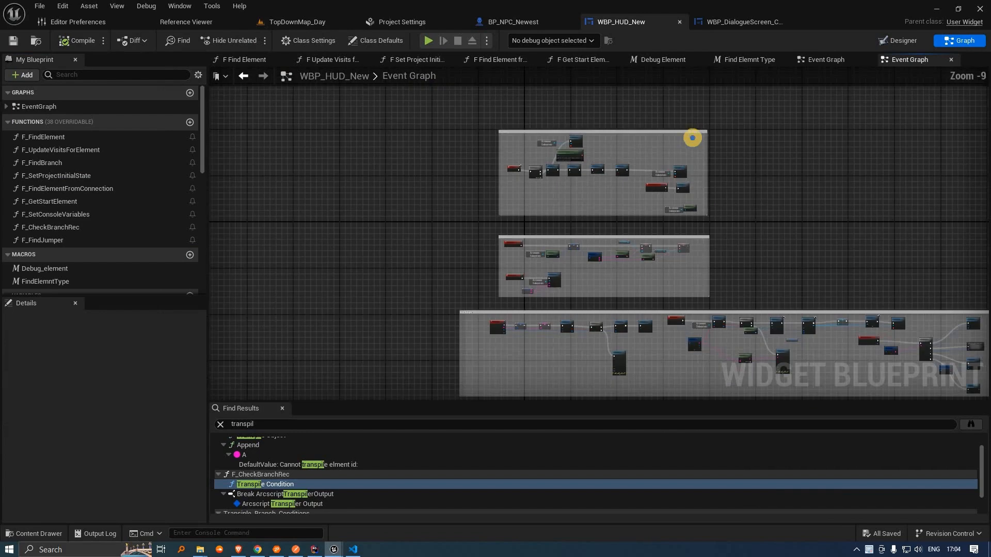
mouse_move(544, 203)
right_down()
mouse_move(580, 205)
mouse_move(561, 201)
right_up()
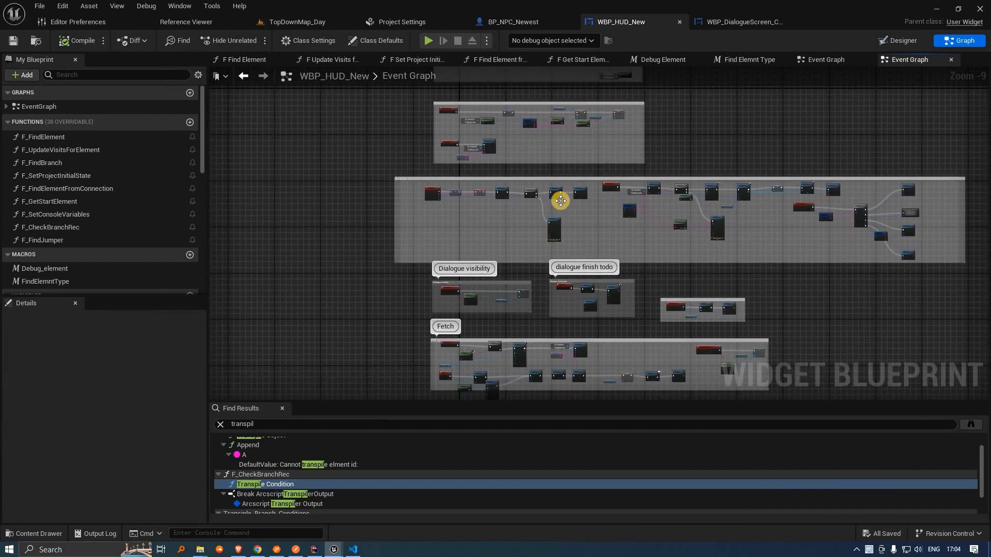
scroll(628, 224, up, 1)
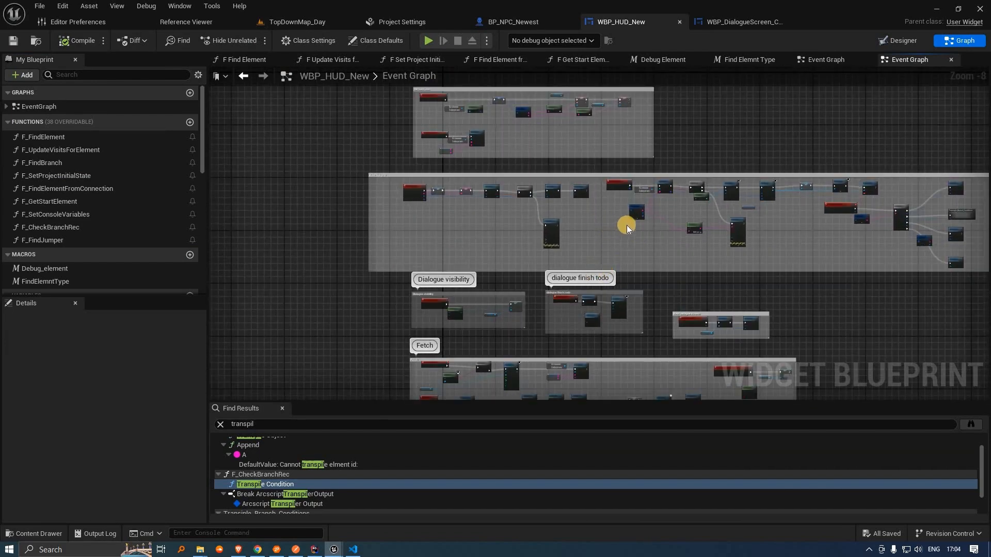
scroll(679, 204, up, 6)
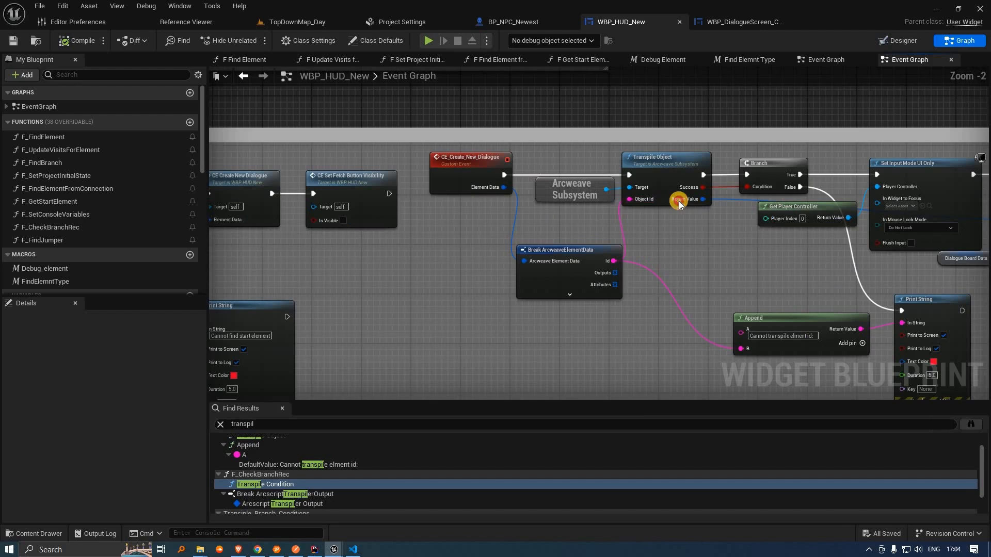
drag(578, 153, 679, 200)
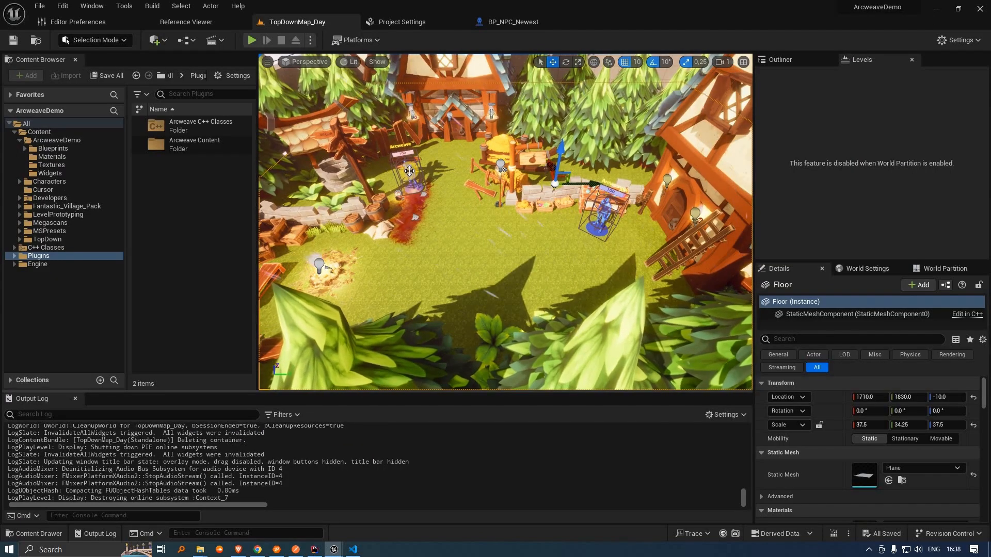
click(409, 171)
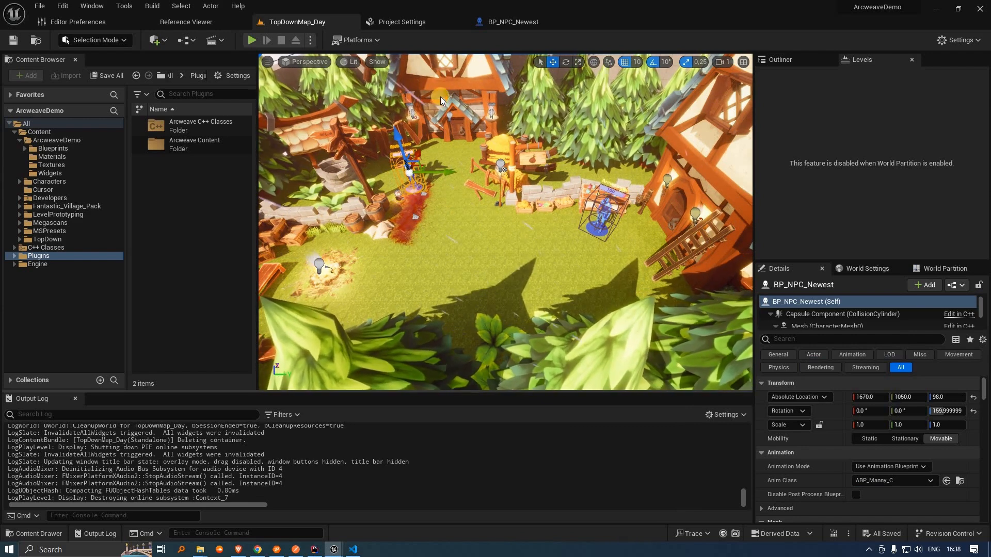
click(532, 22)
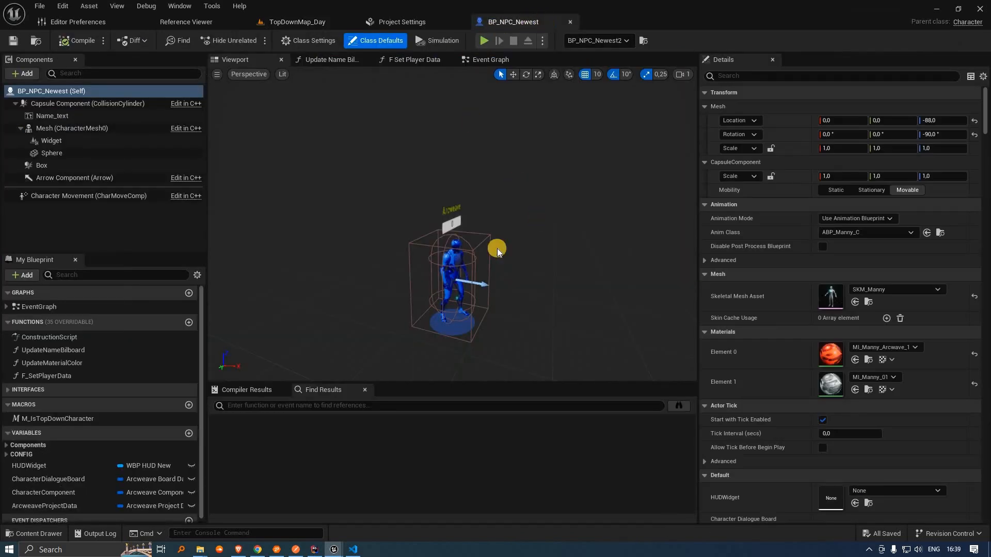
scroll(453, 267, down, 1)
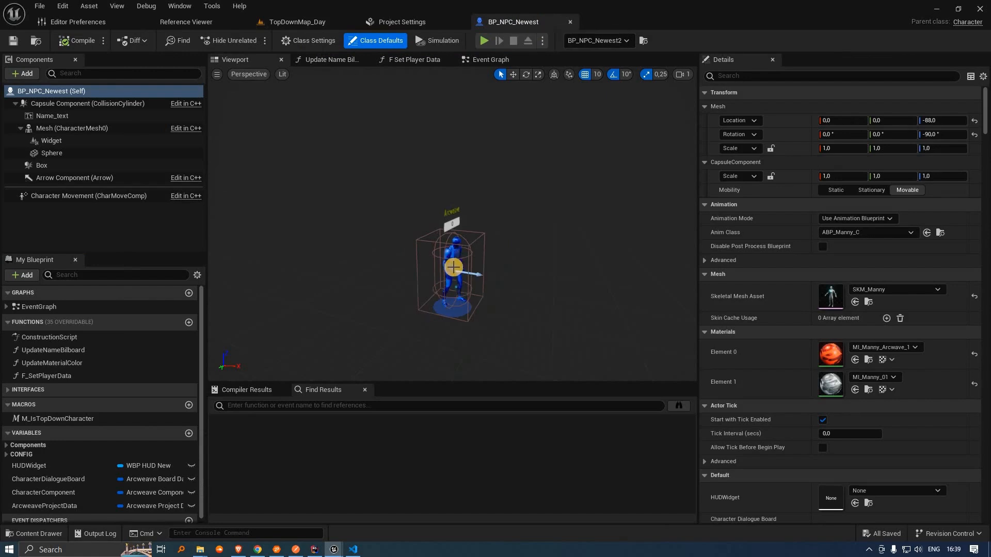
scroll(453, 267, down, 2)
scroll(453, 258, up, 2)
scroll(451, 246, down, 1)
scroll(459, 243, up, 2)
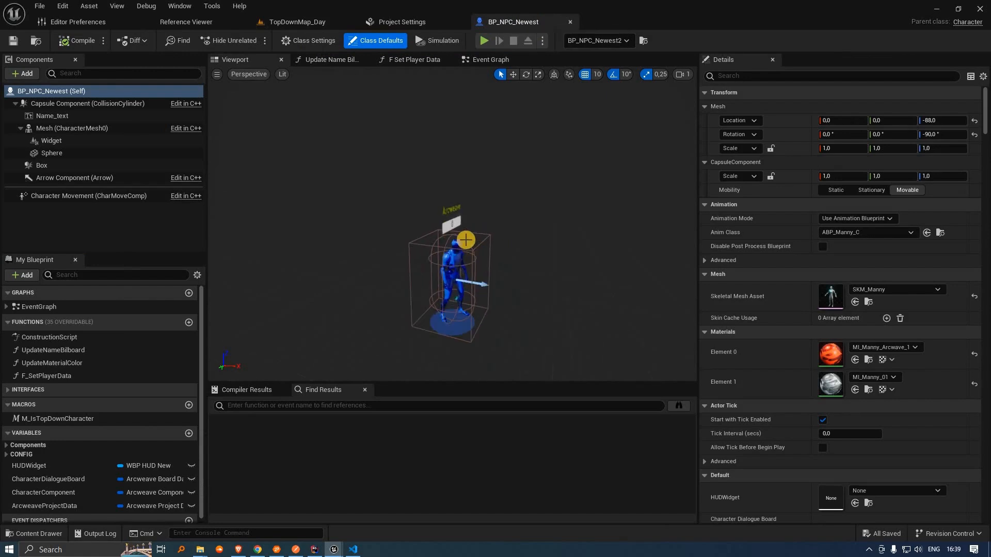
scroll(470, 259, down, 1)
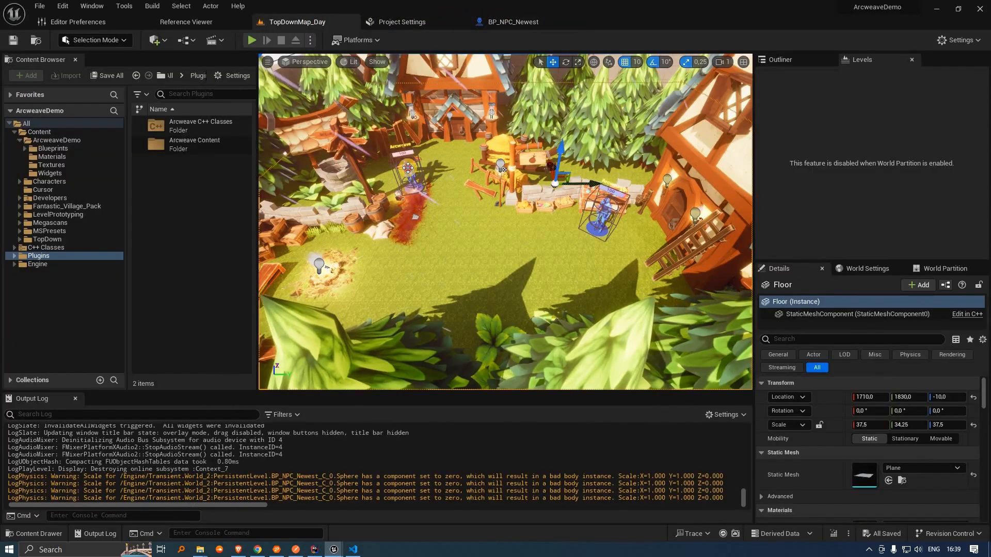
click(615, 212)
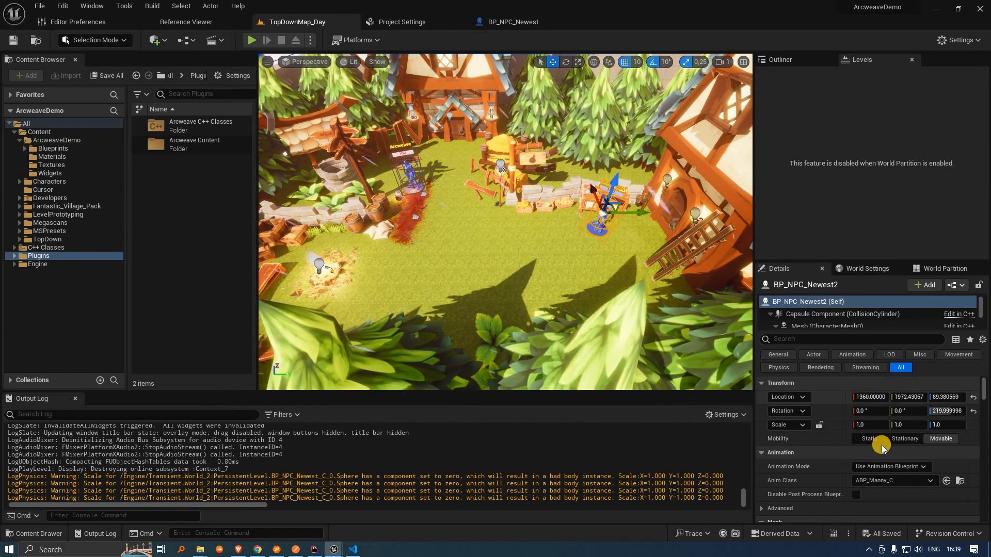
Step: Show BP_NPC_Newest's Event Graph, widen My Blueprint and expand the CONFIG variable category
scroll(882, 447, down, 4)
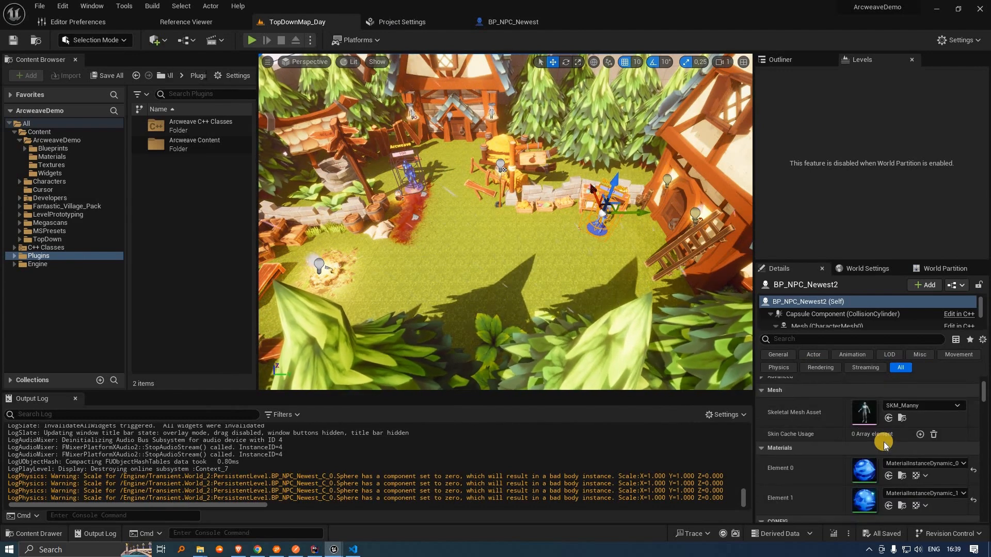
scroll(883, 444, down, 3)
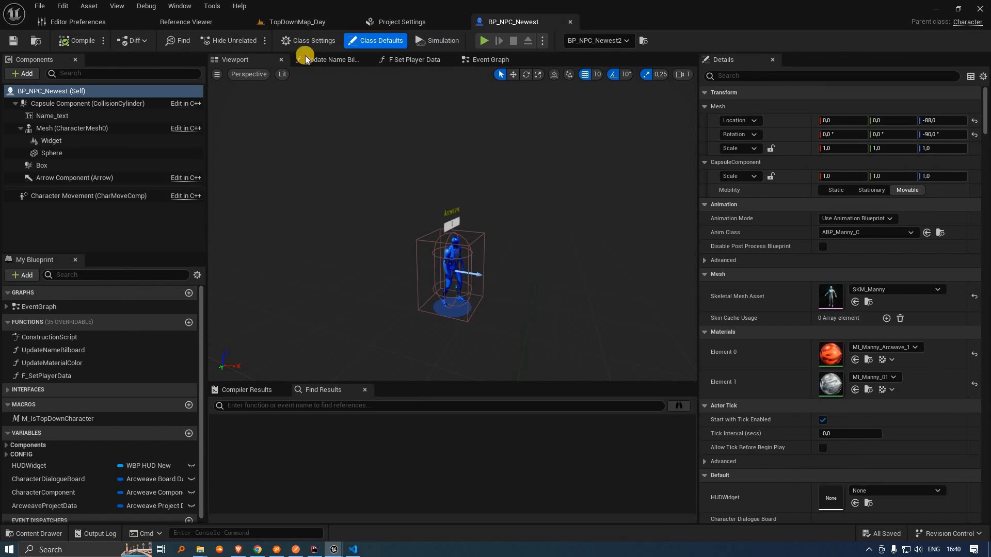
click(476, 57)
scroll(78, 490, down, 2)
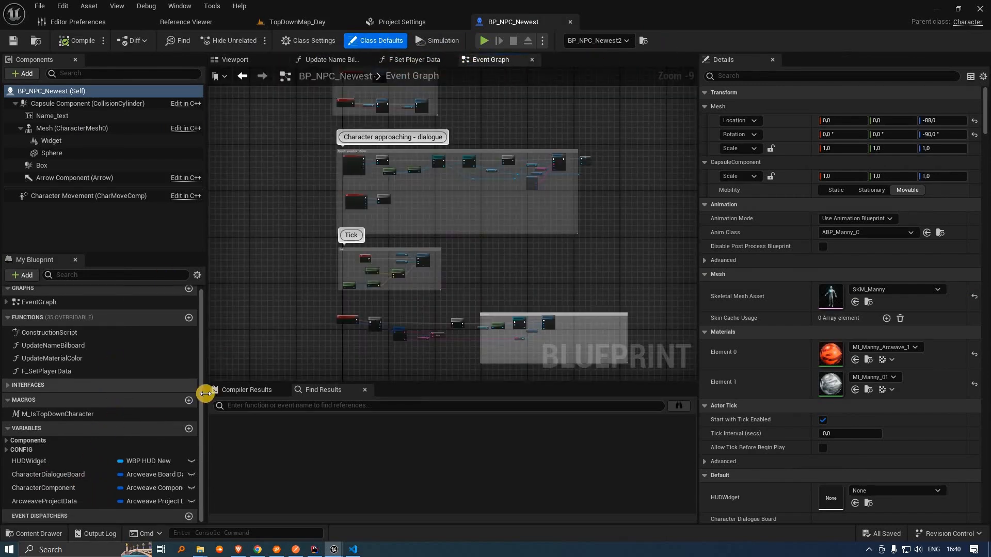
drag(236, 392, 300, 394)
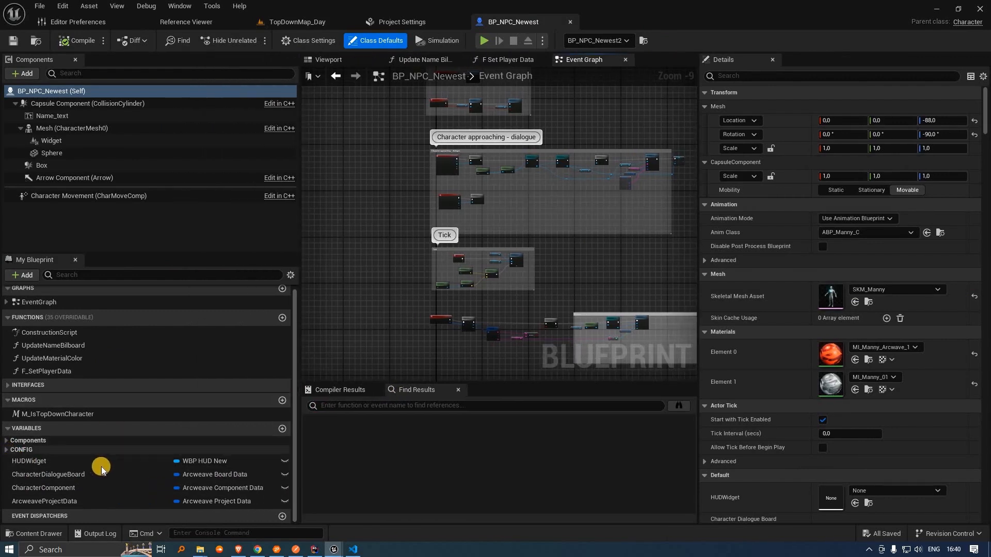
click(98, 450)
scroll(103, 483, down, 1)
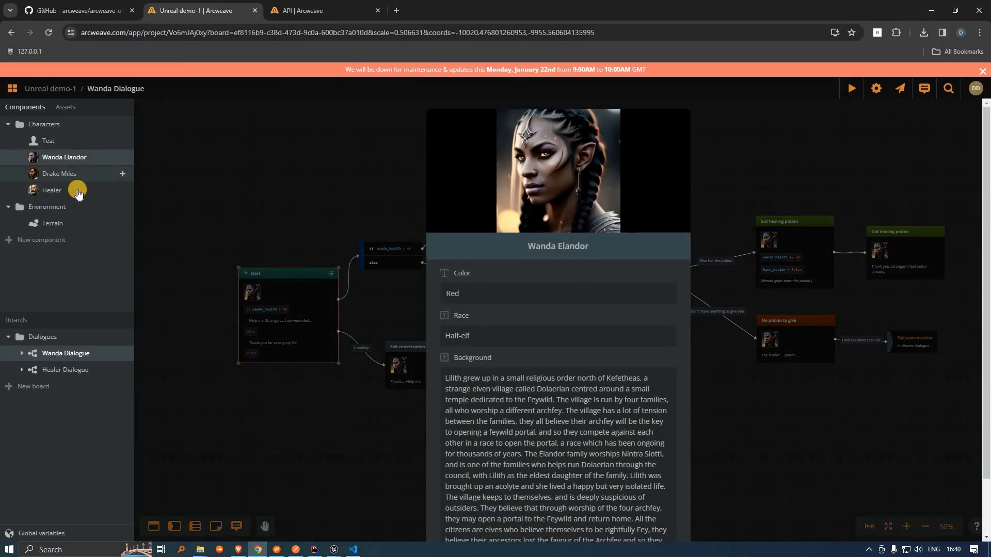
Step: Look over the Healer card and the Wanda Dialogue and Healer Dialogue boards in Arcweave
mouse_move(77, 178)
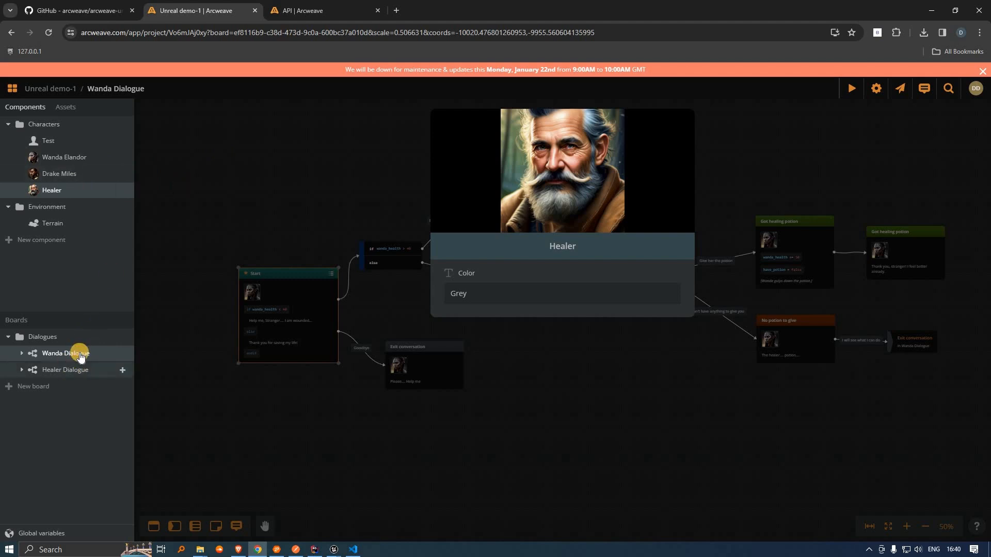
click(79, 370)
click(79, 356)
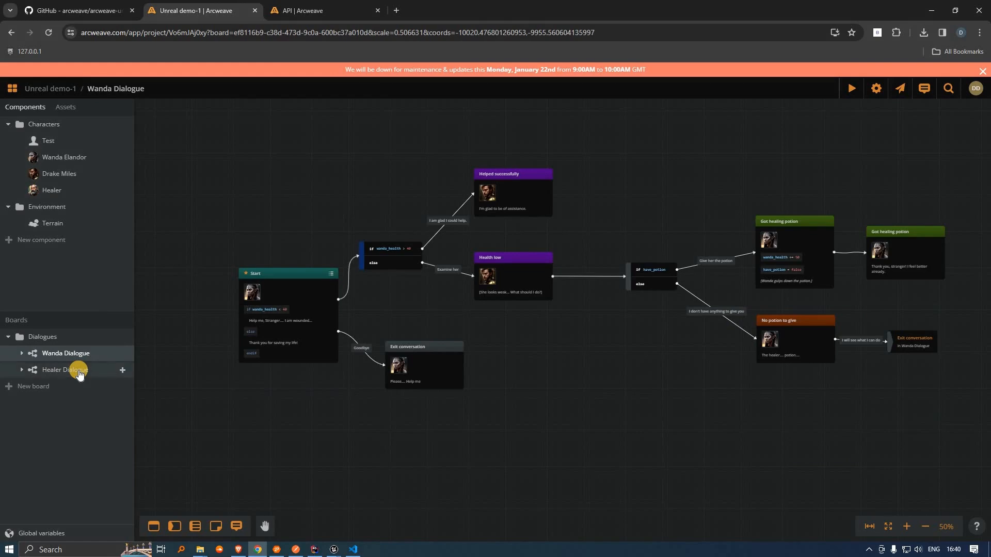
click(79, 372)
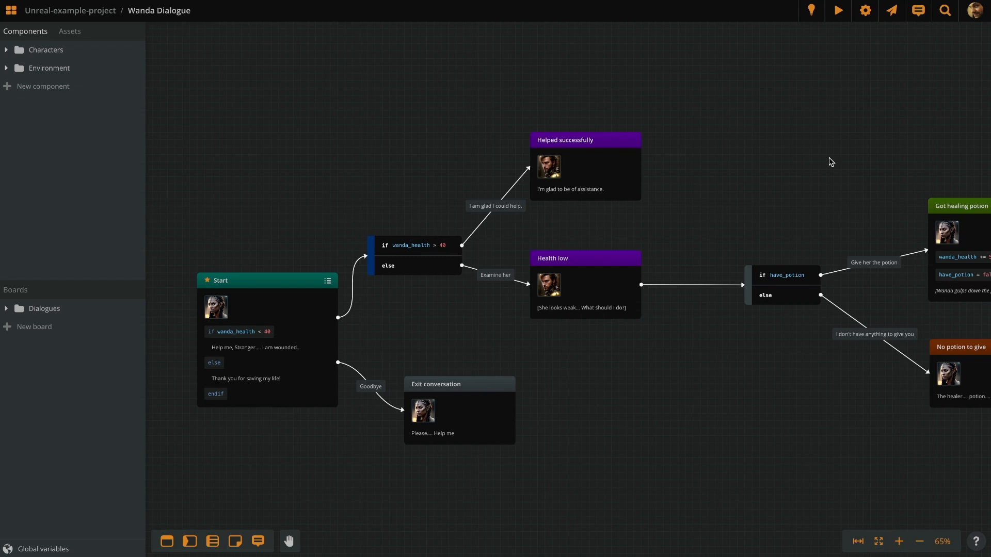
Step: Export the project as JSON with All boards and Include assets unticked
click(892, 14)
click(895, 71)
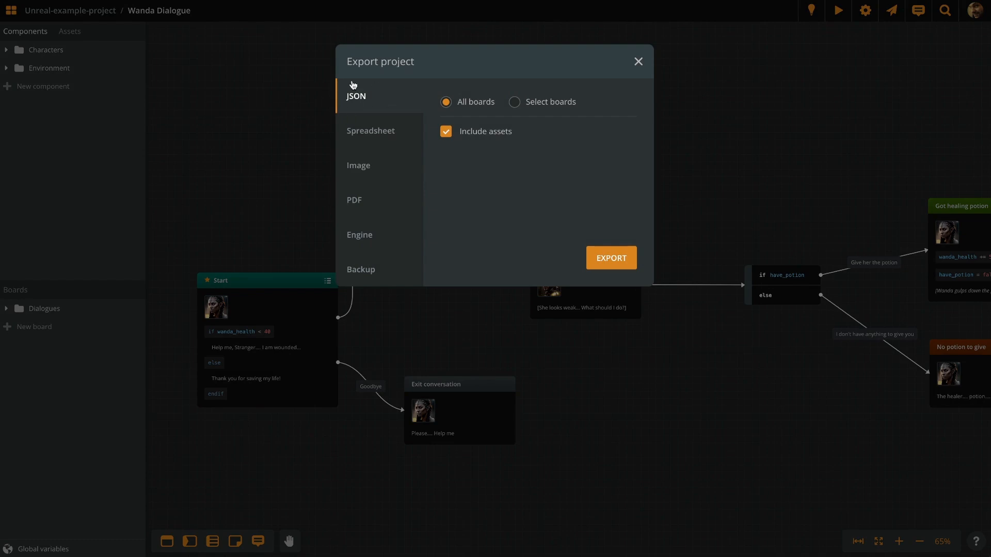
click(447, 135)
click(614, 258)
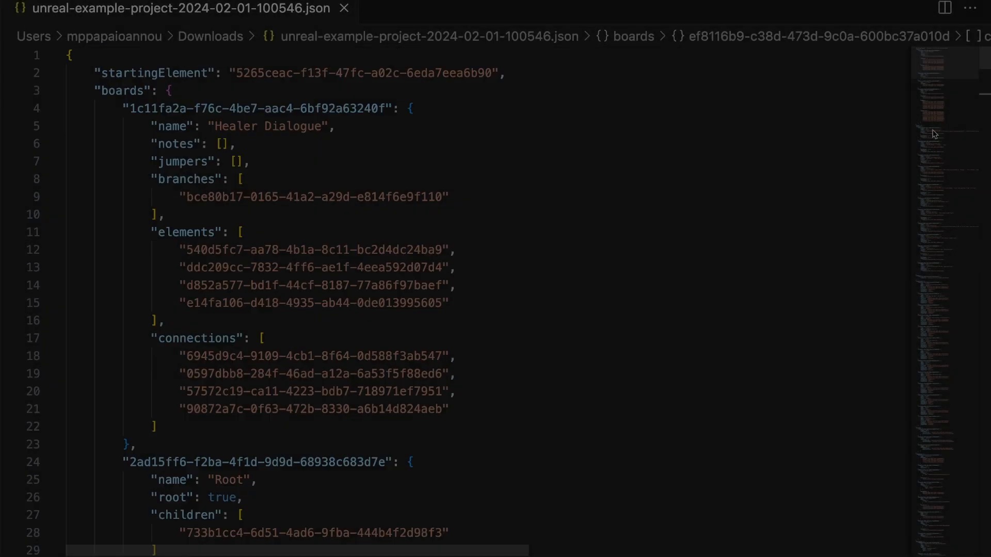
Step: Fold the boards, elements, jumpers, connections, branches, components, attributes, assets, variables, conditions and cover sections
click(550, 124)
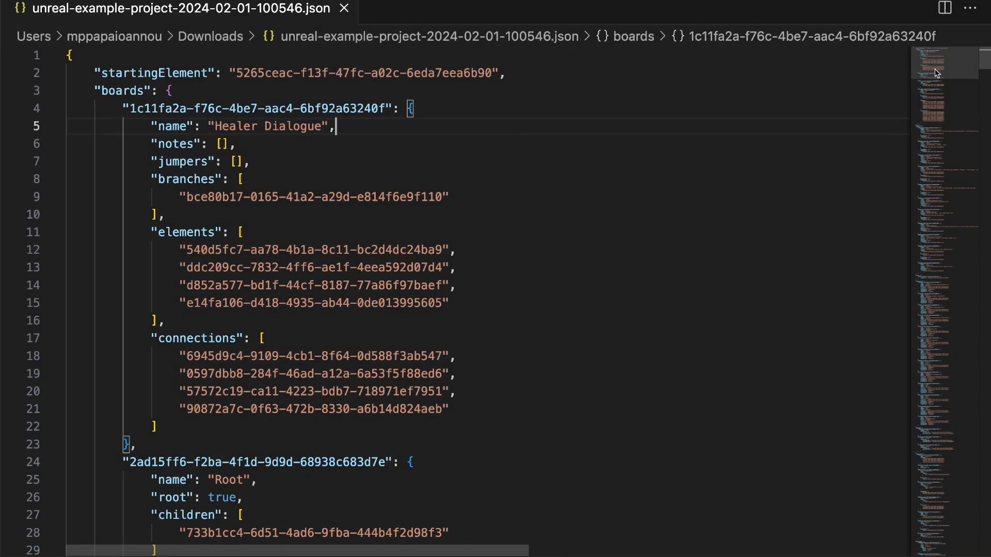
mouse_move(933, 69)
mouse_down()
mouse_move(934, 175)
mouse_move(935, 67)
mouse_up()
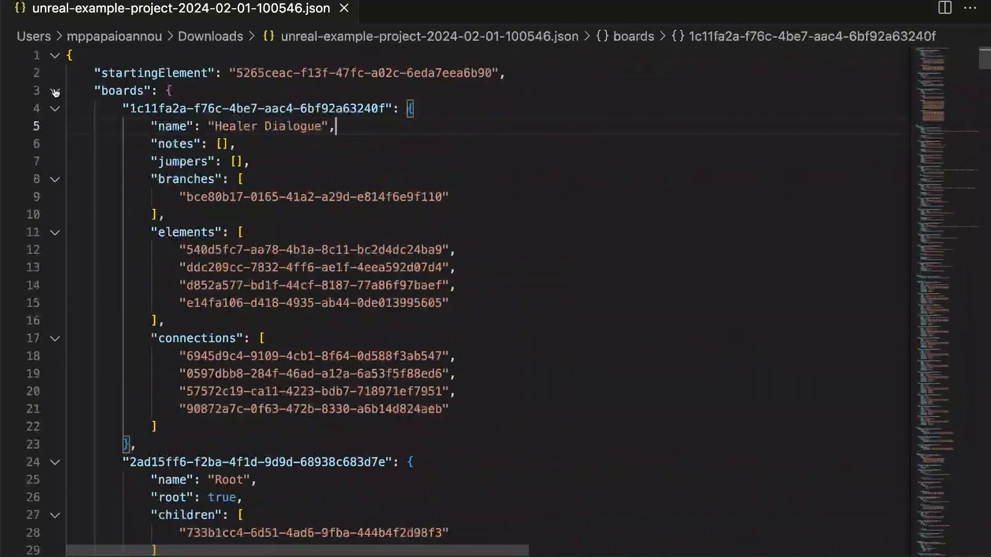
click(55, 92)
click(56, 144)
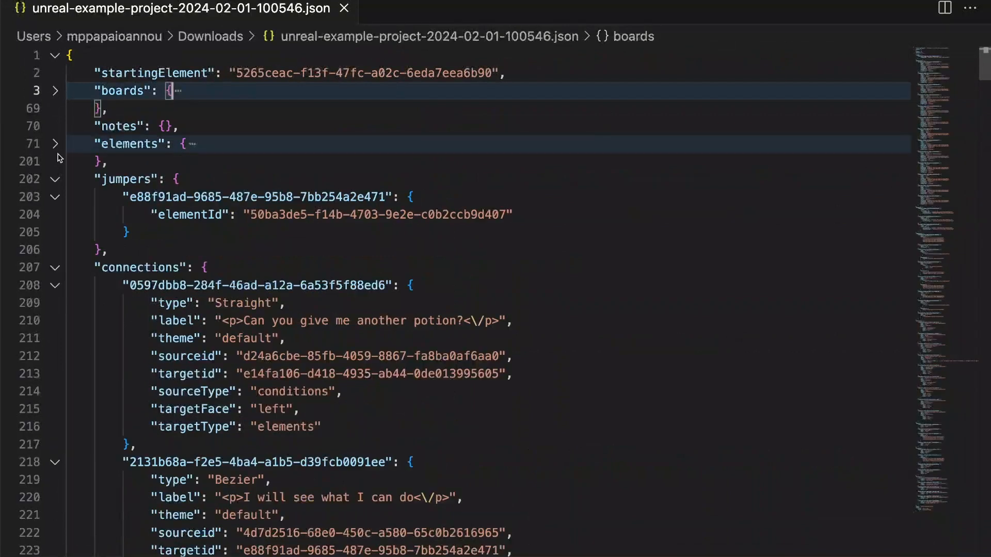
click(55, 180)
click(55, 215)
click(55, 250)
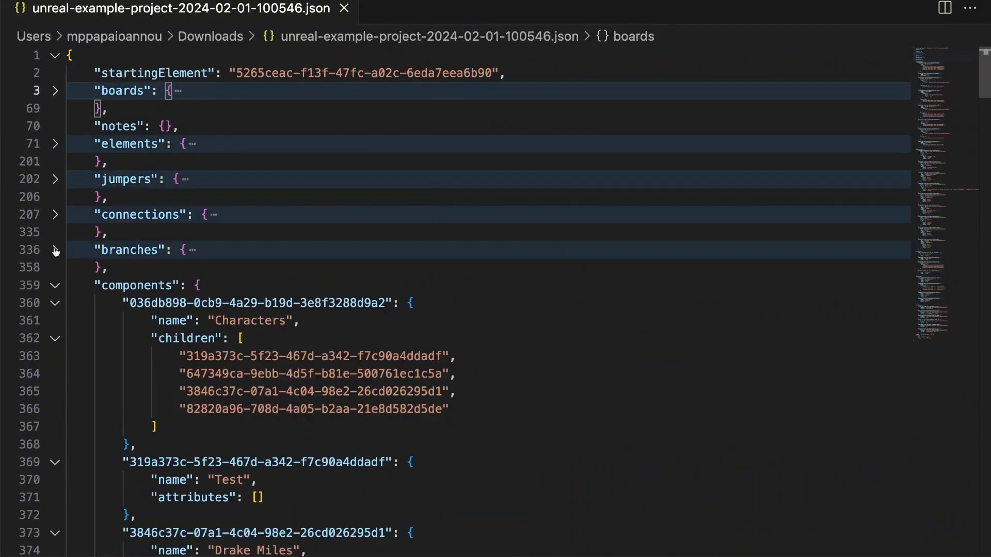
click(55, 286)
click(55, 321)
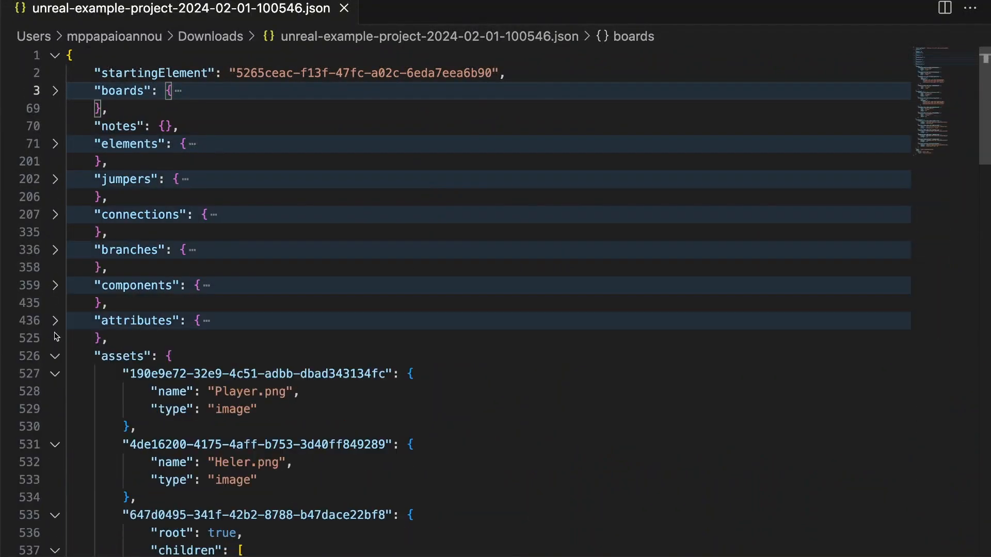
click(55, 356)
click(55, 392)
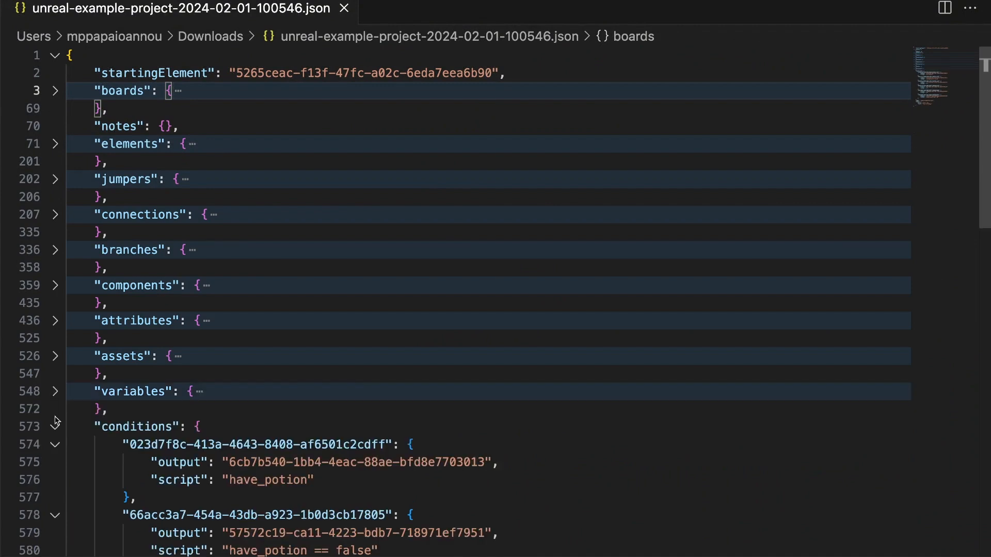
click(55, 427)
click(55, 480)
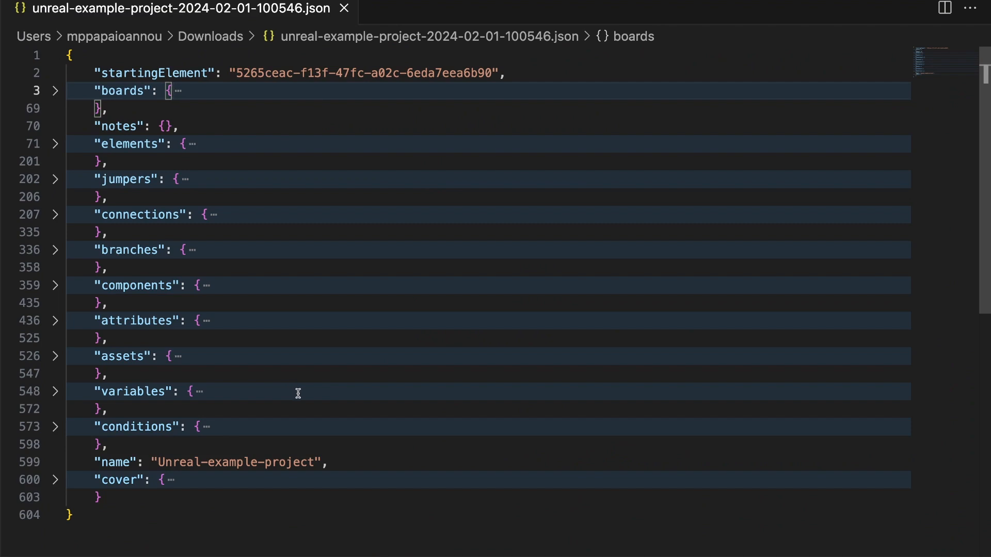
Step: Search 'wanda elandor' and select the Wanda Elandor component's UUID key
key(super+f)
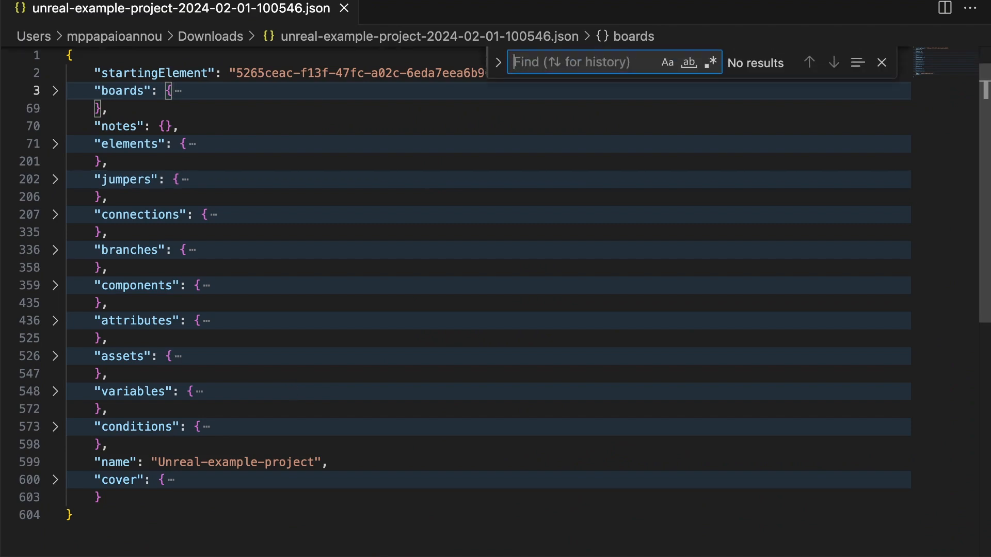
text(wanda)
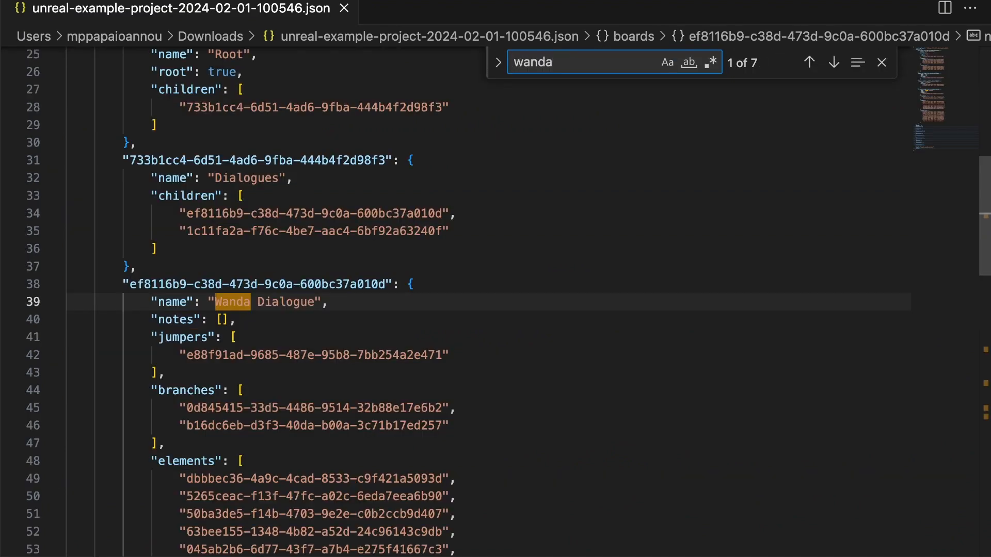
text( elandor)
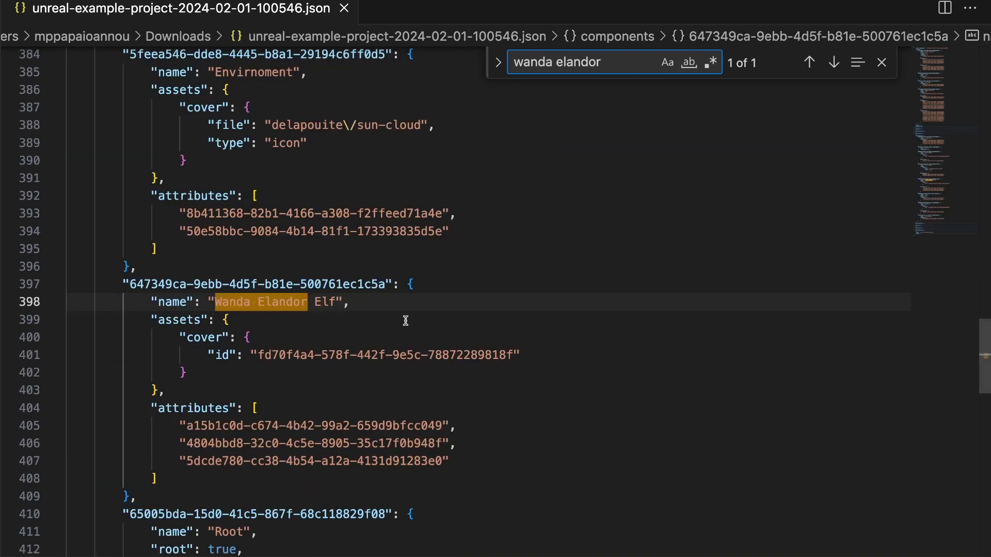
scroll(330, 258, up, 10)
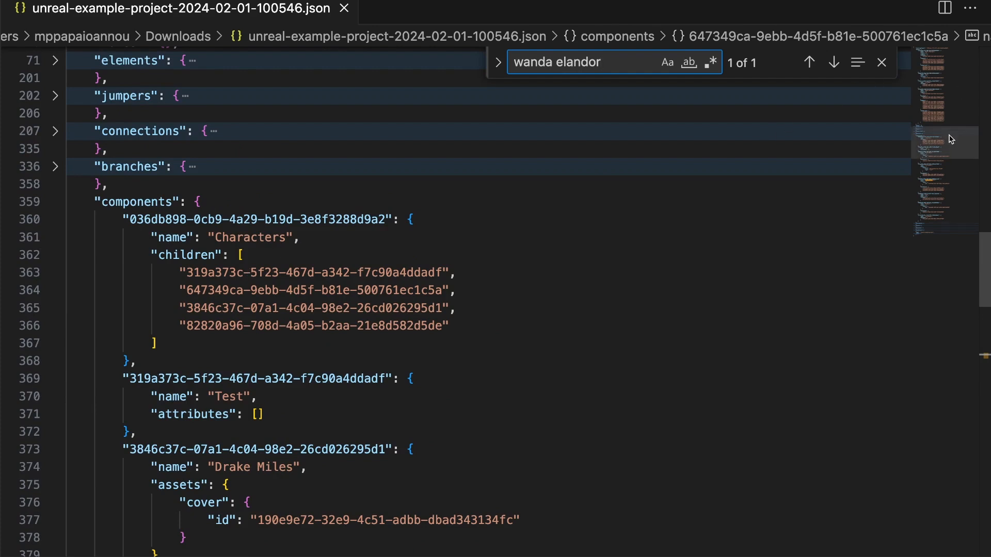
drag(950, 139, 948, 180)
key(Escape)
double_click(161, 225)
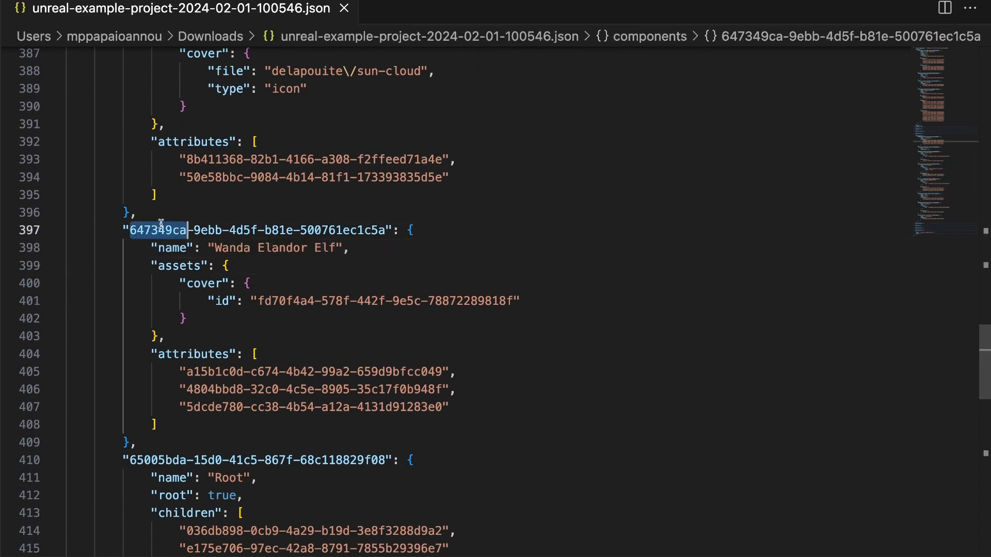
drag(161, 225, 337, 227)
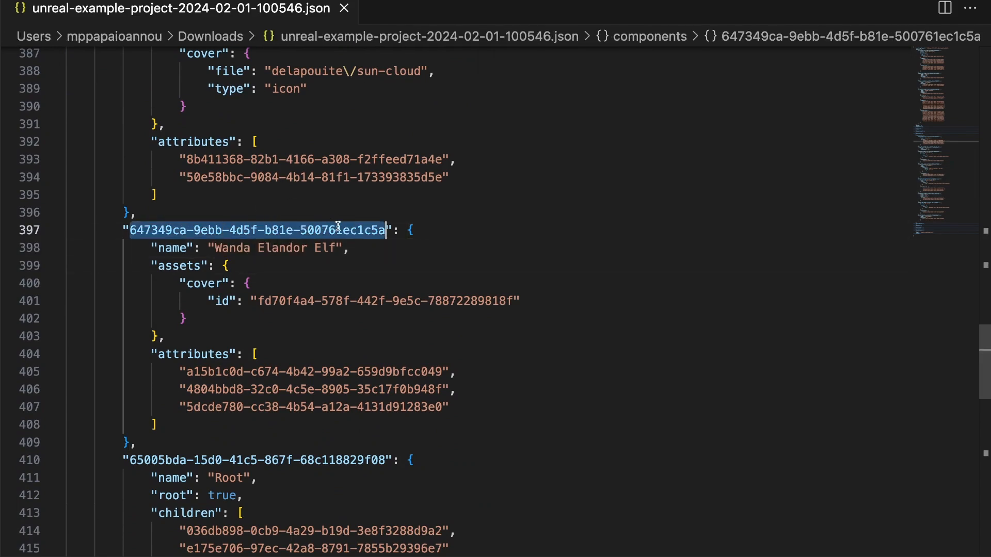
Step: Search 'wanda dialogue' and select the Wanda Dialogue board's UUID key
click(506, 267)
key(super+f)
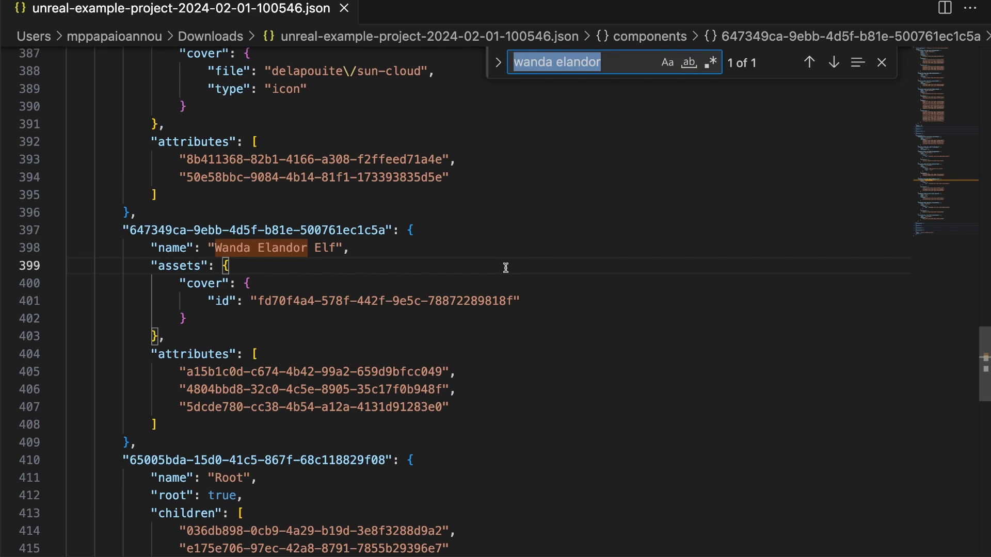
text(wanda dialogue)
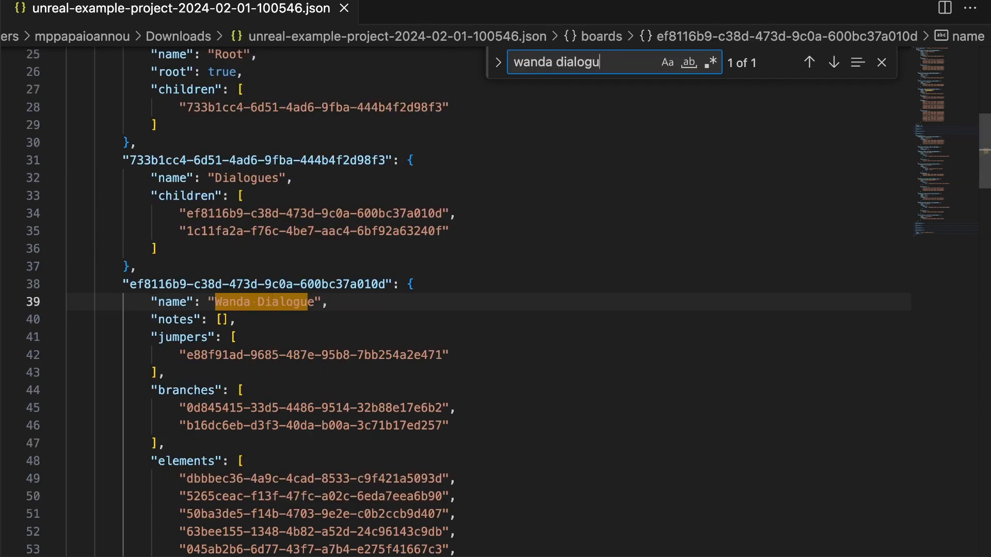
double_click(142, 284)
shift+click(386, 284)
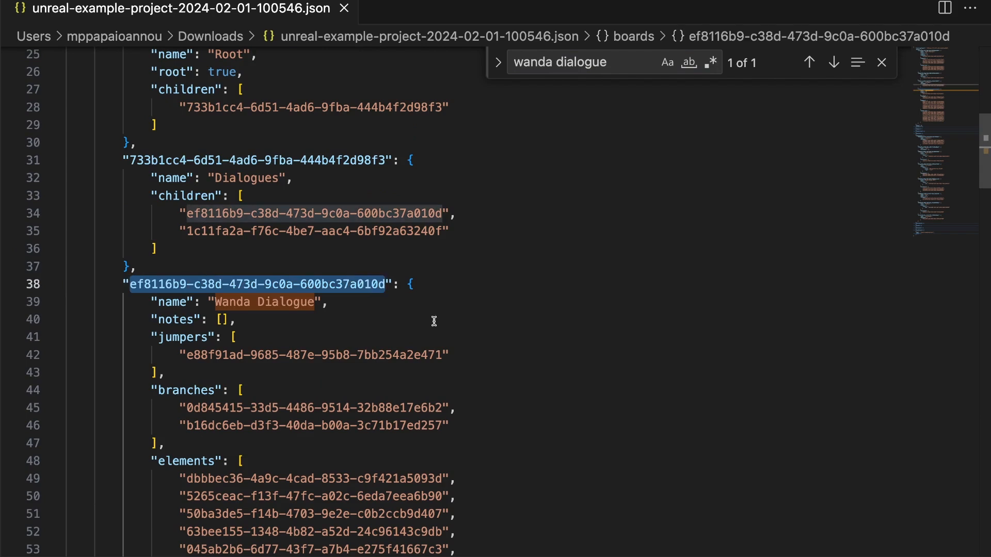
Step: Change the search to 'wanda_health"' and select the wanda_health variable's UUID key
double_click(581, 62)
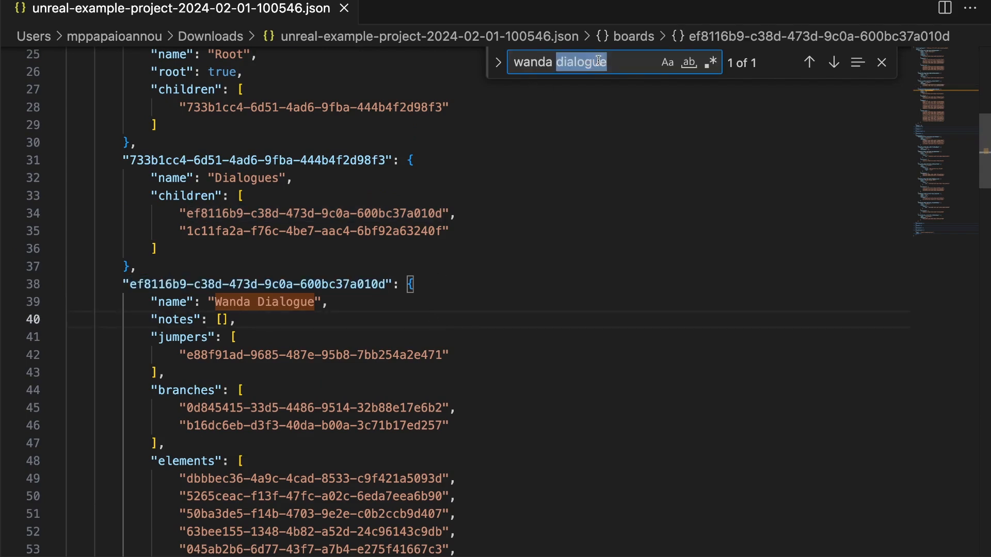
key(BackSpace)
key(BackSpace)
text(_health)
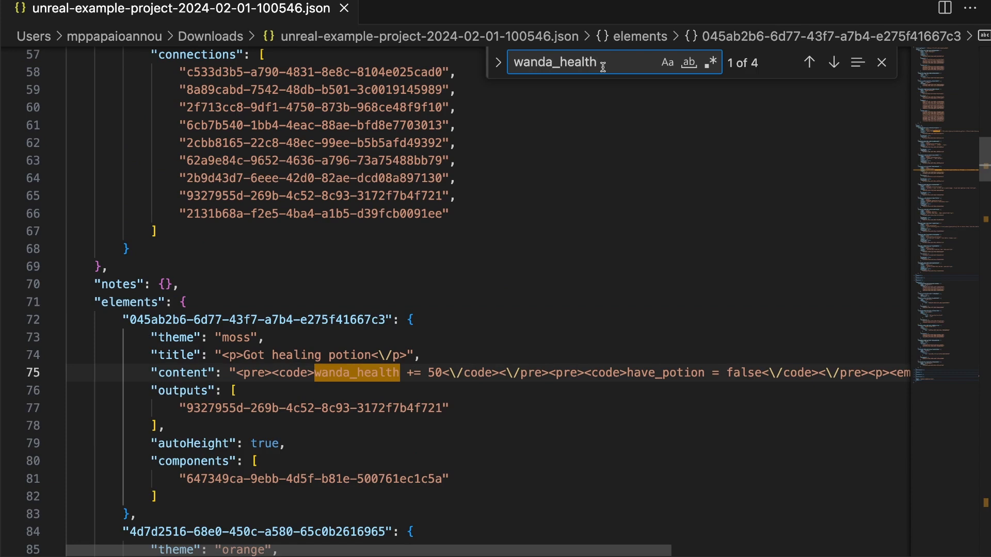
text(")
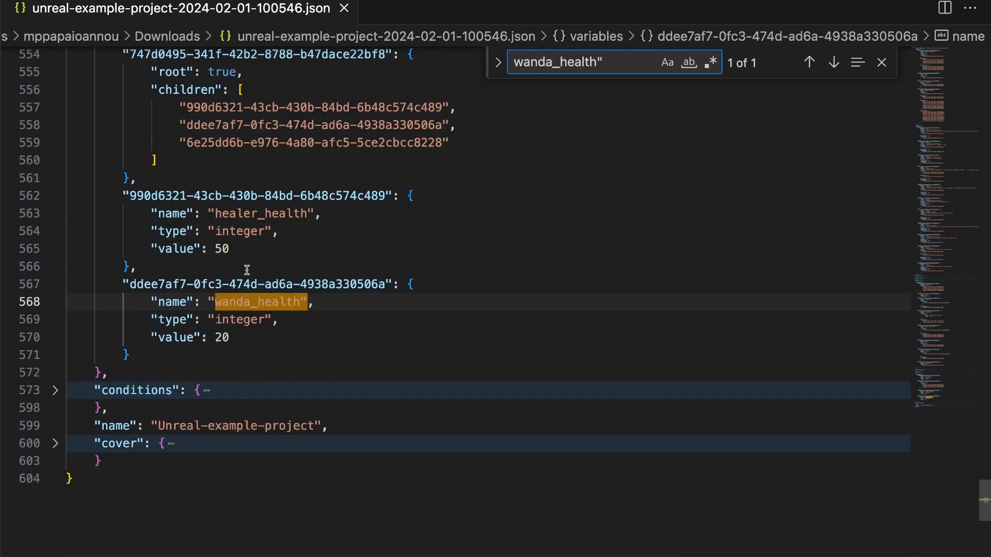
click(283, 338)
drag(130, 284, 386, 282)
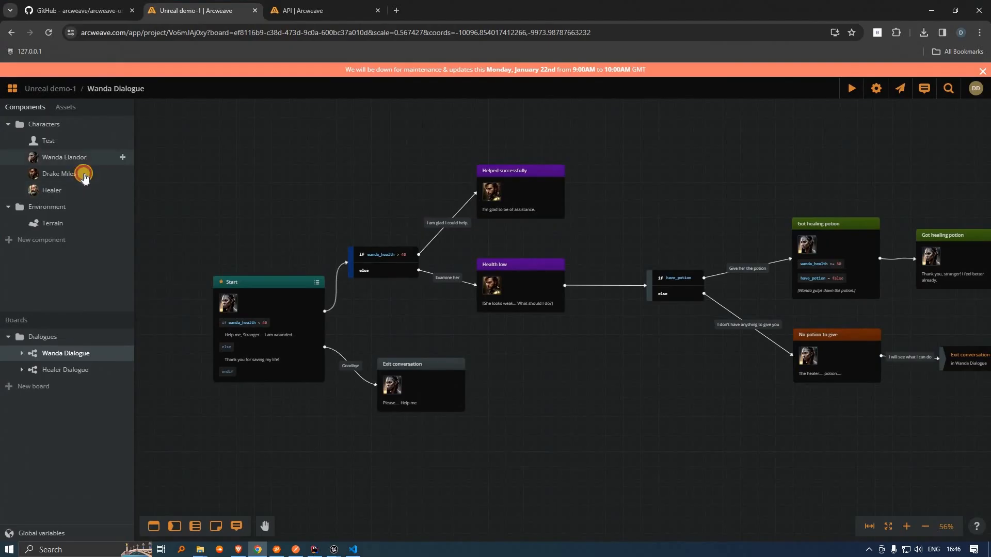
Step: View the Wanda Elandor, Drake Miles and Healer character cards, ending on the Grey Healer
click(77, 161)
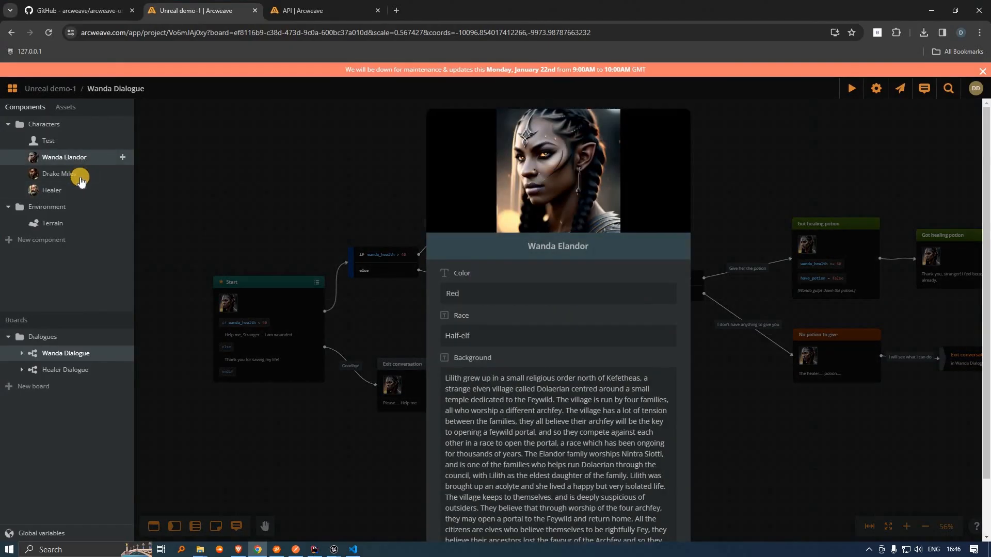
click(81, 178)
click(101, 189)
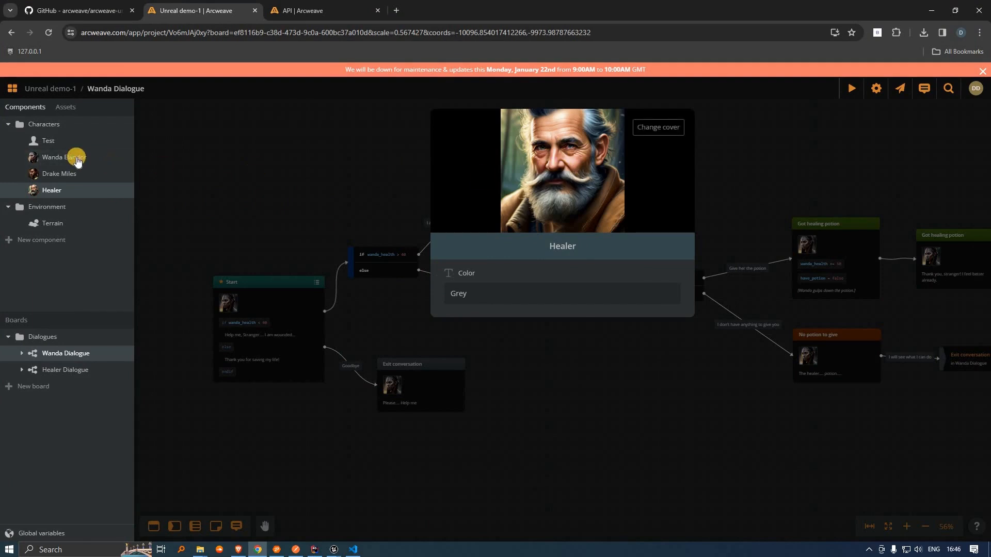
click(77, 186)
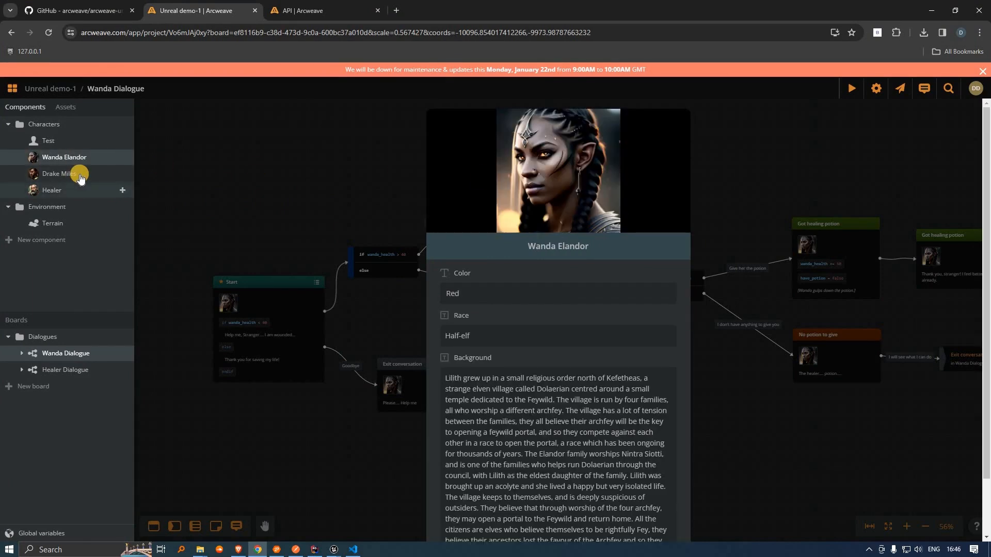
click(77, 176)
click(67, 190)
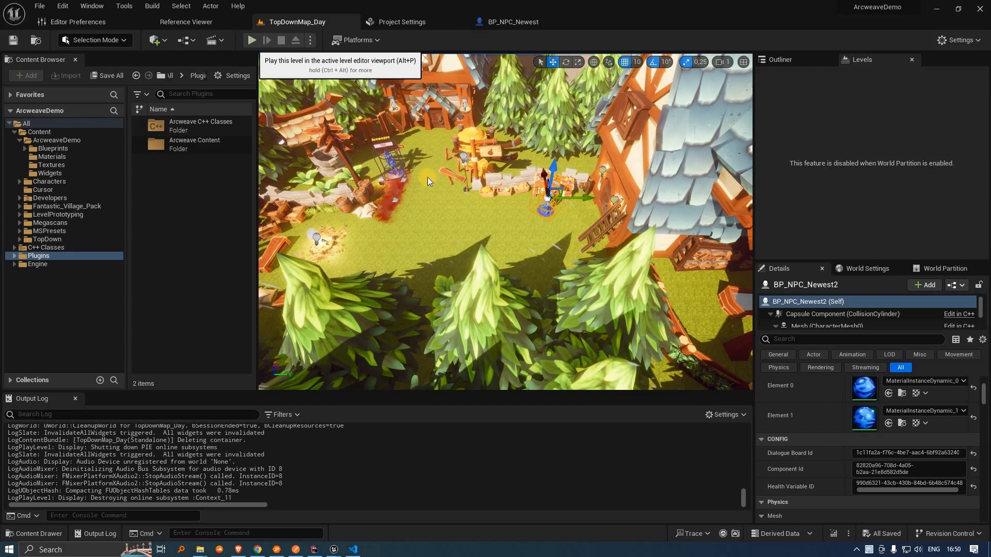
Step: Play in Editor with Alt+P and walk the hero to the green Healer, then Wanda Elandor
key(alt+p)
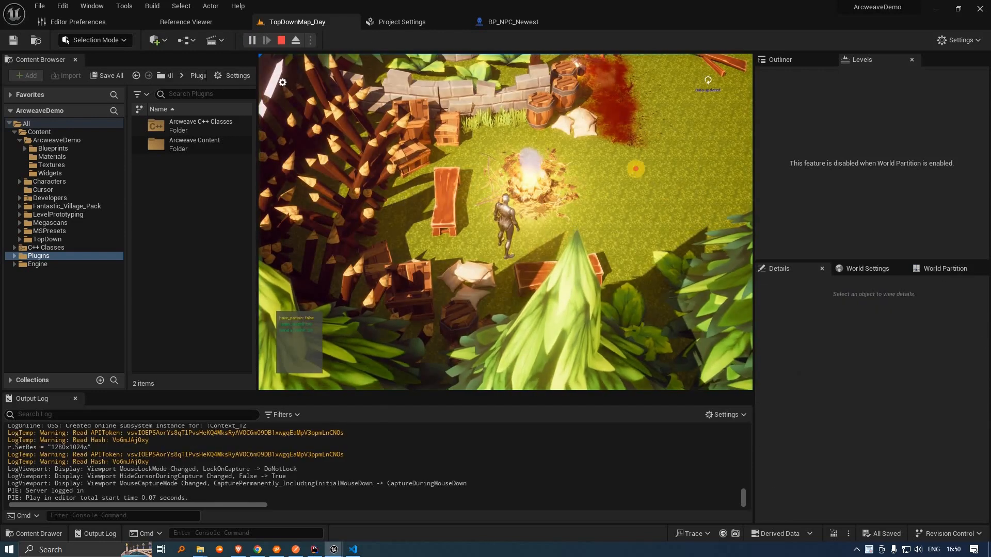
click(621, 191)
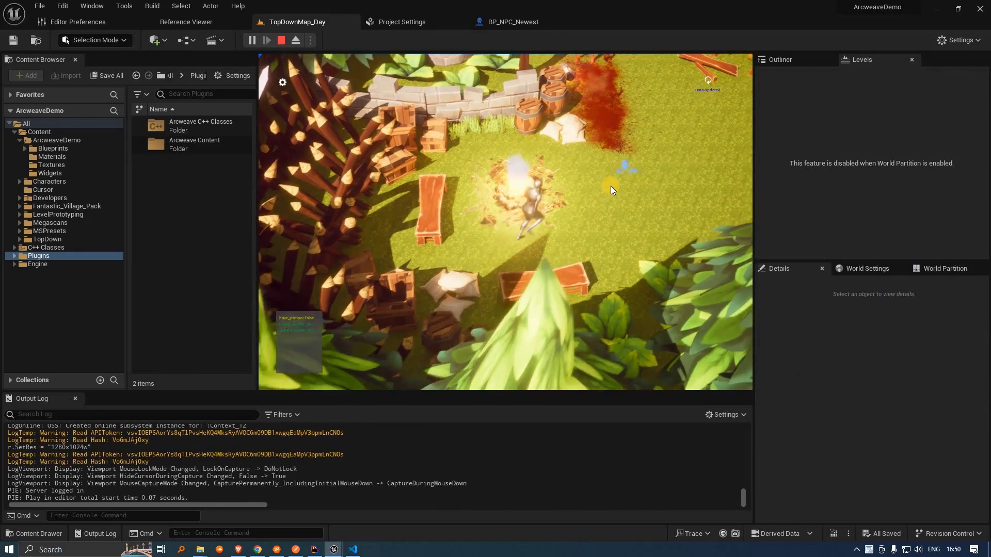
click(628, 219)
click(590, 255)
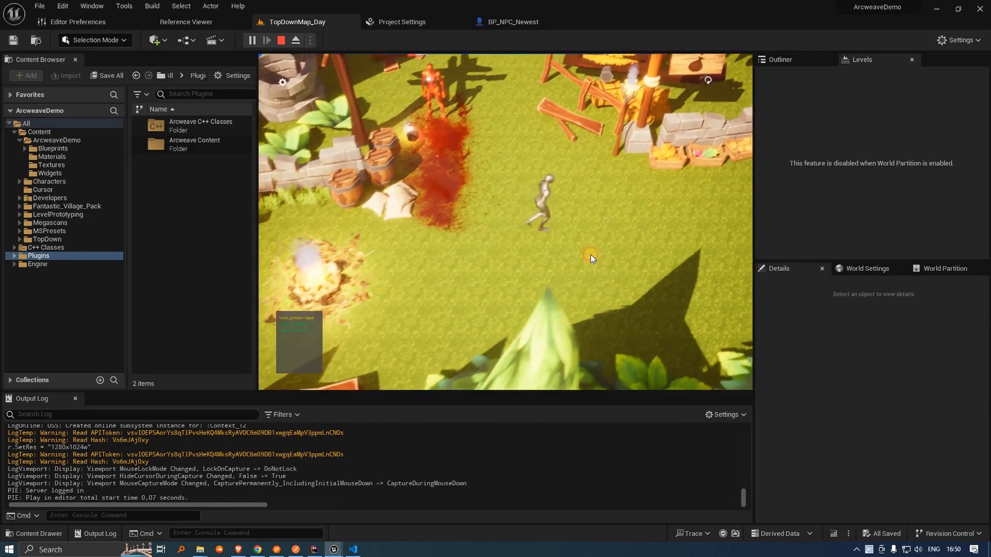
click(584, 248)
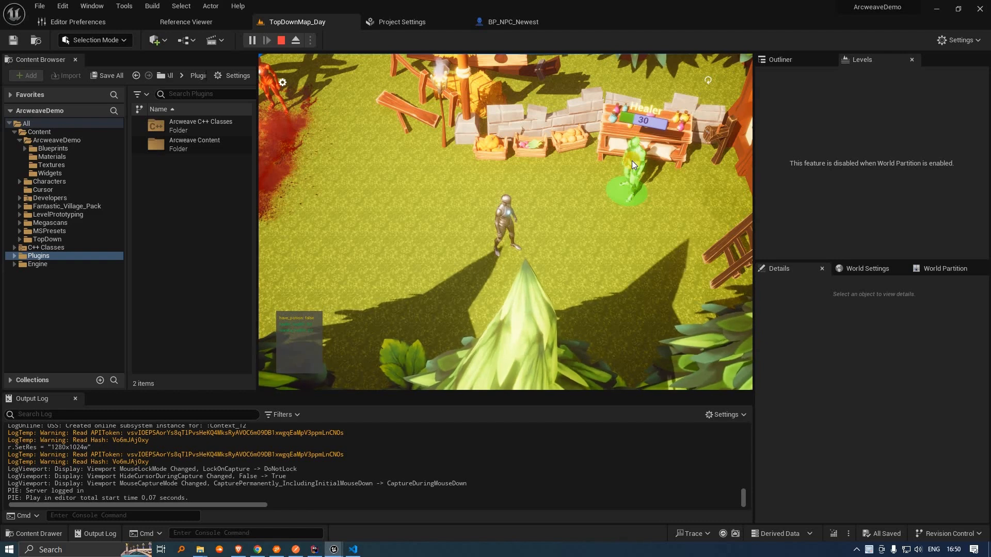
click(359, 194)
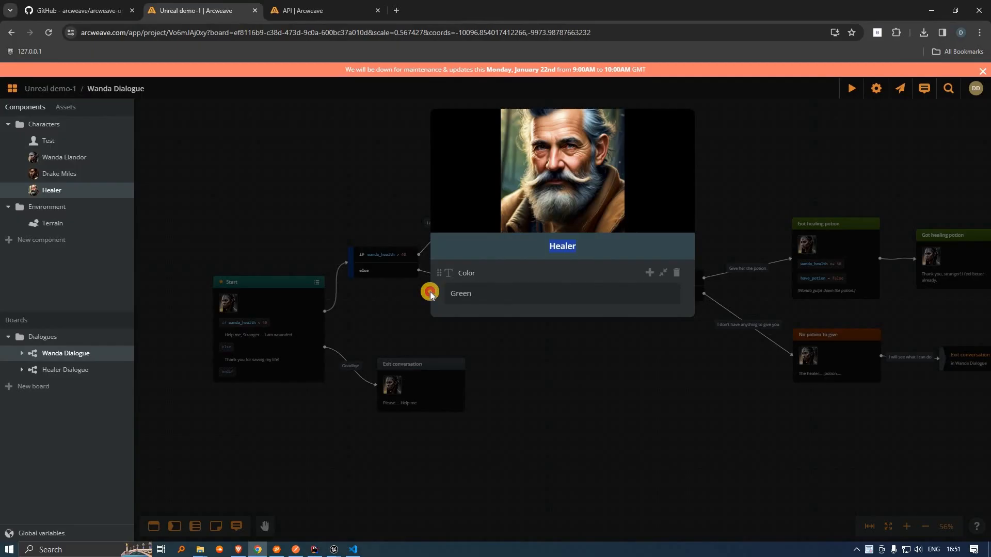
key(ctrl+a)
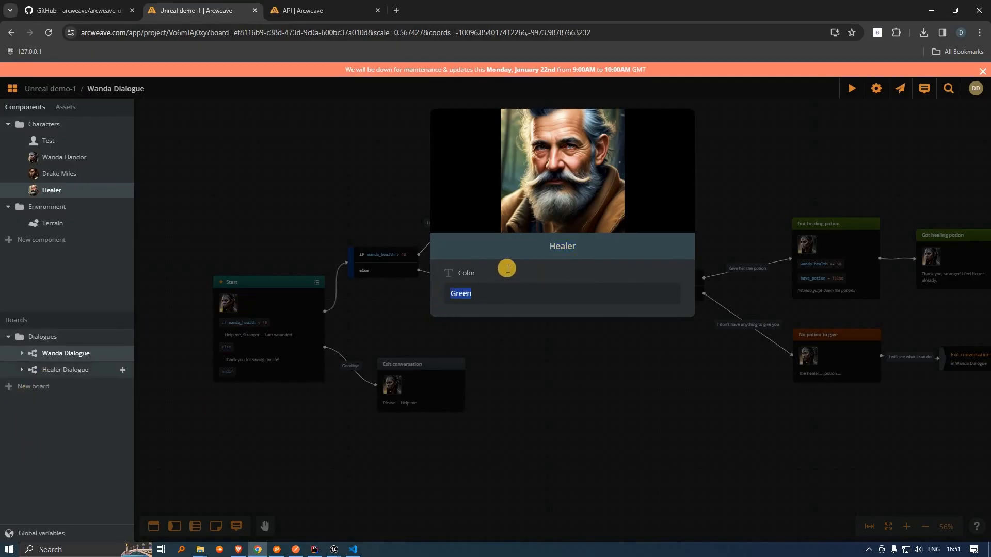
Step: Append '2' to the Healer card title to make it Healer2, then return to the game
click(592, 252)
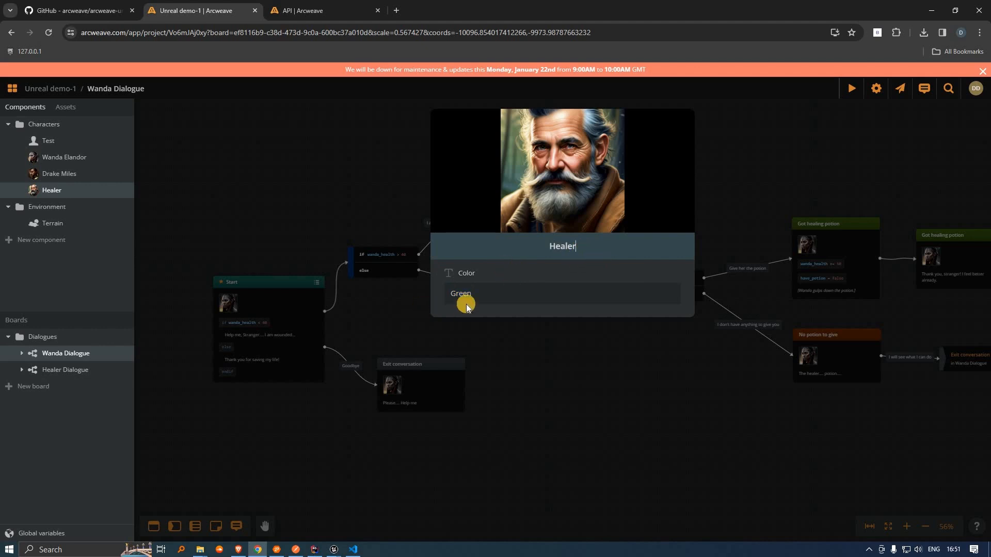
text(2)
key(Tab)
key(alt+Tab)
click(632, 293)
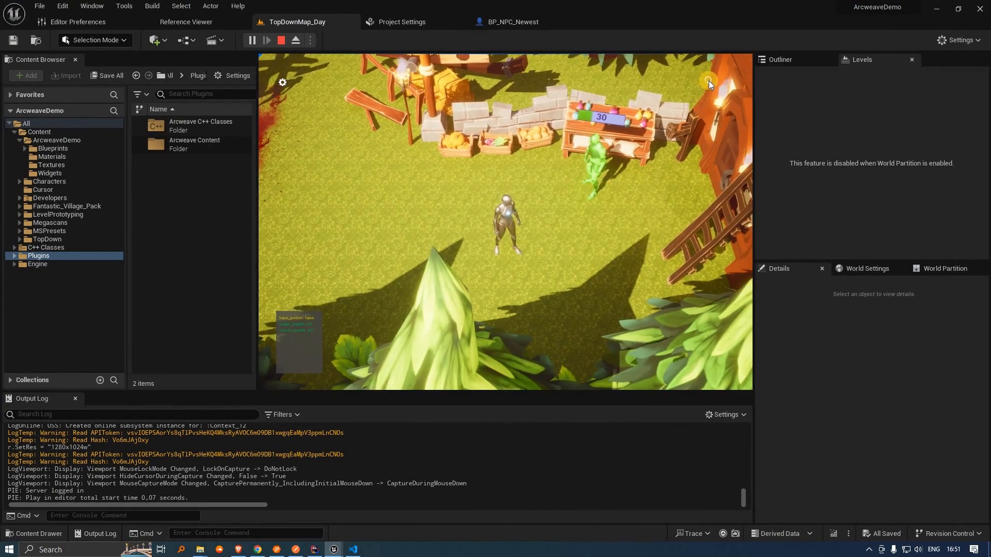
Step: Reload Arcweave data via the HUD icon, stop play and inspect BP_NPC_Newest's ColorMapValues map
click(708, 80)
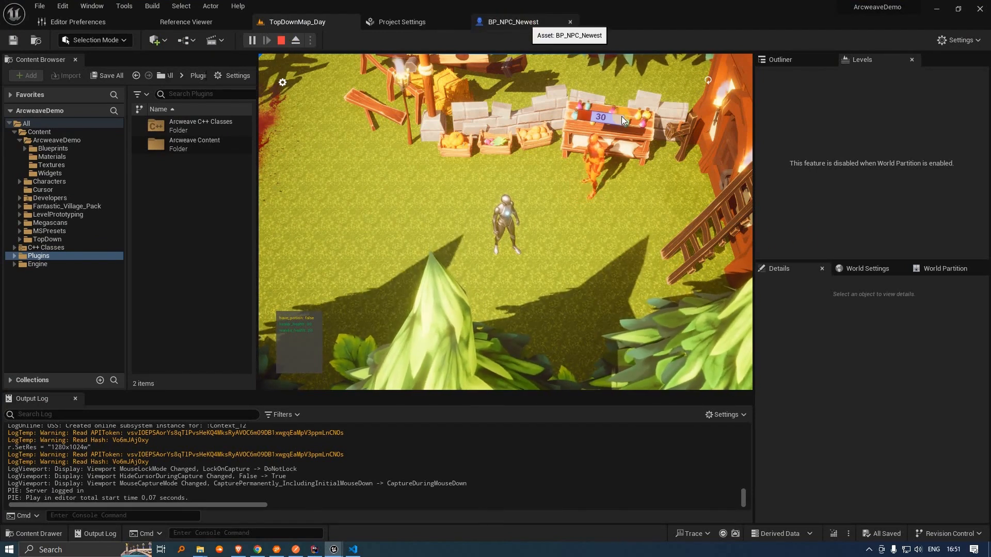
click(513, 23)
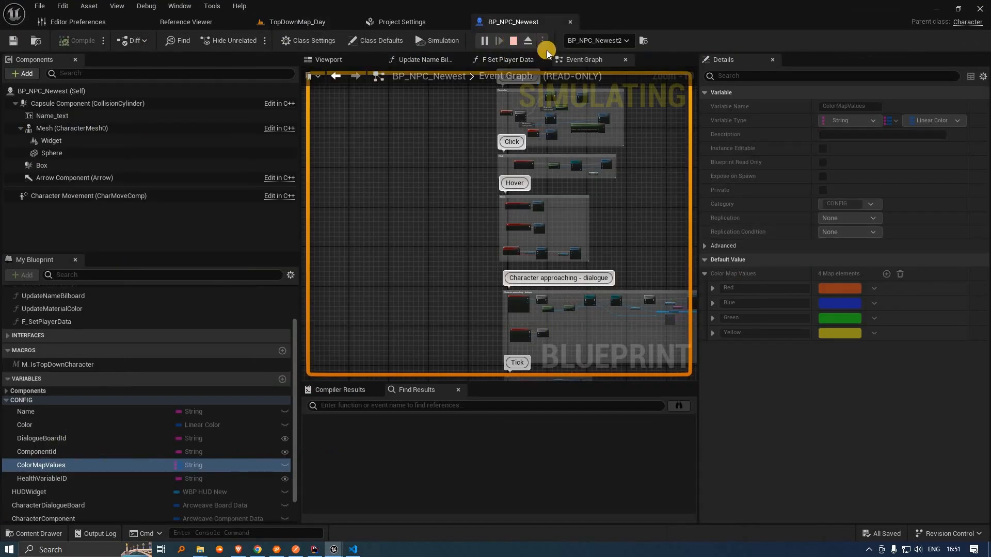
click(513, 43)
click(97, 466)
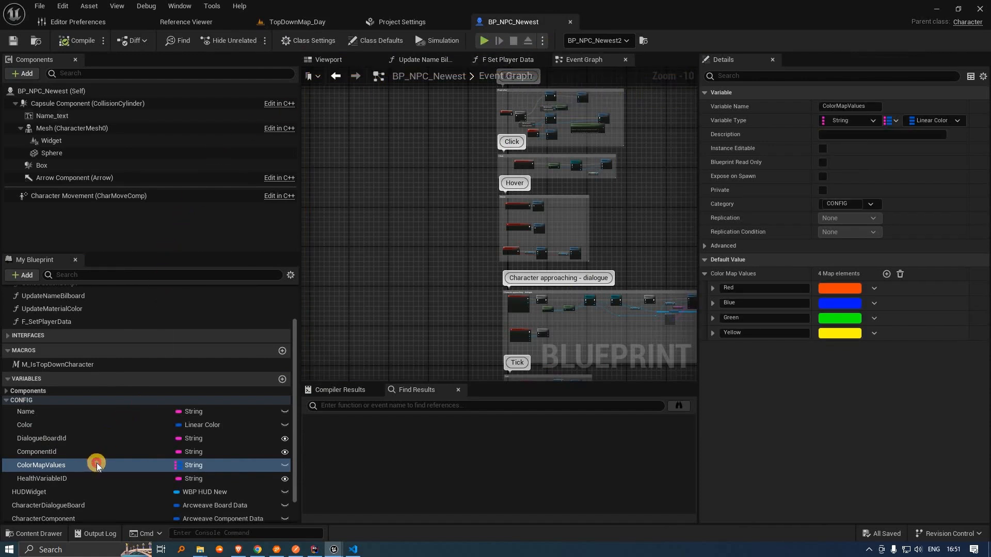
click(58, 426)
click(105, 465)
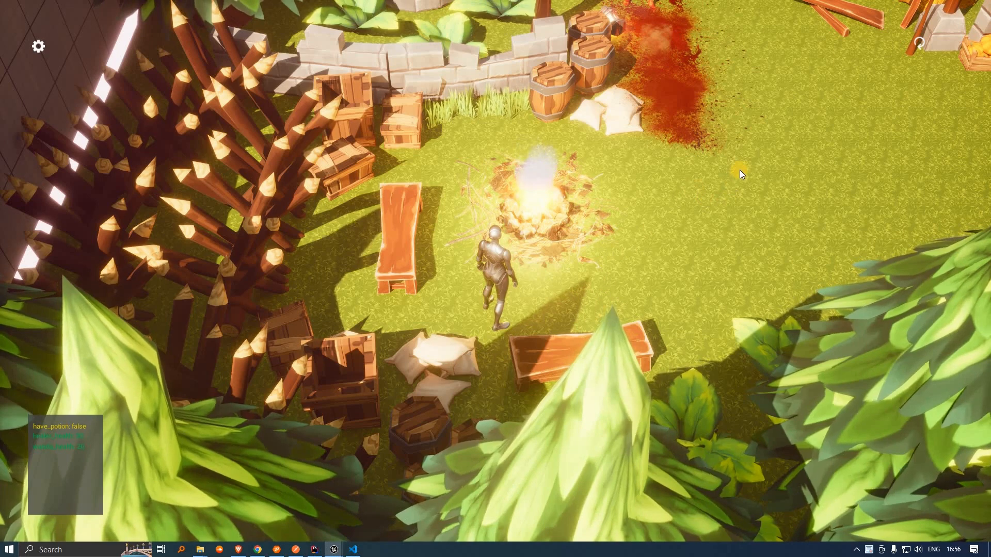
Step: Walk the hero across the camp to Healer2 and press E to start her greeting
click(661, 201)
click(709, 181)
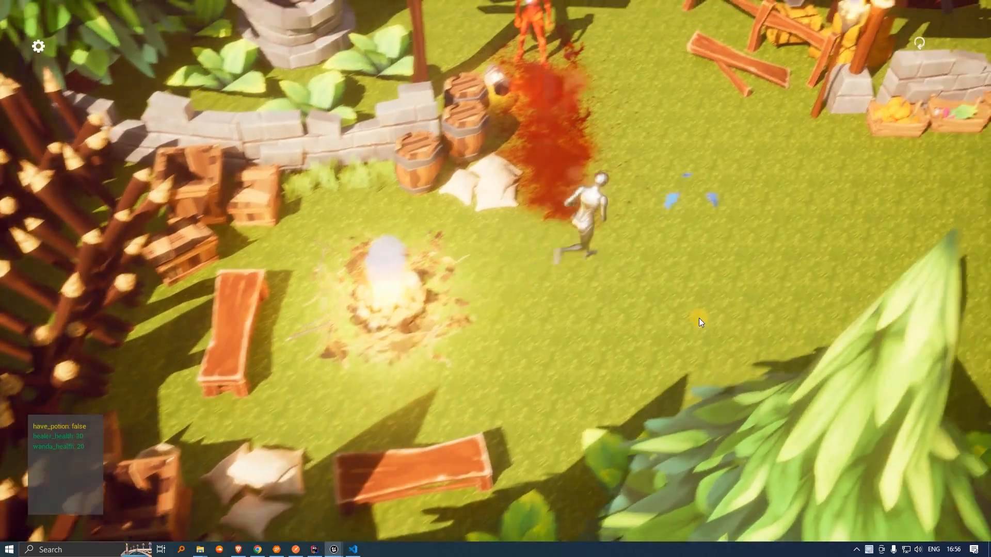
click(685, 323)
click(717, 357)
click(655, 323)
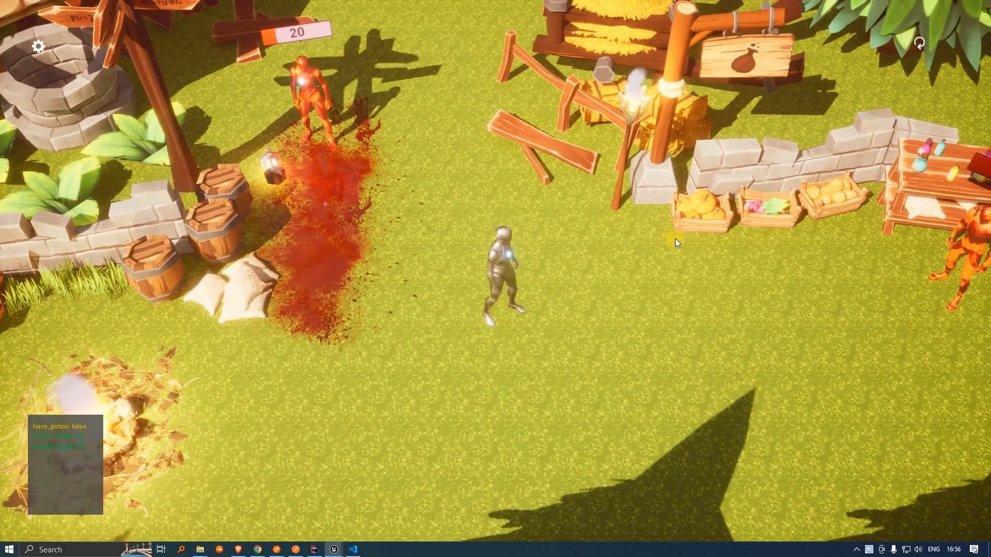
click(700, 228)
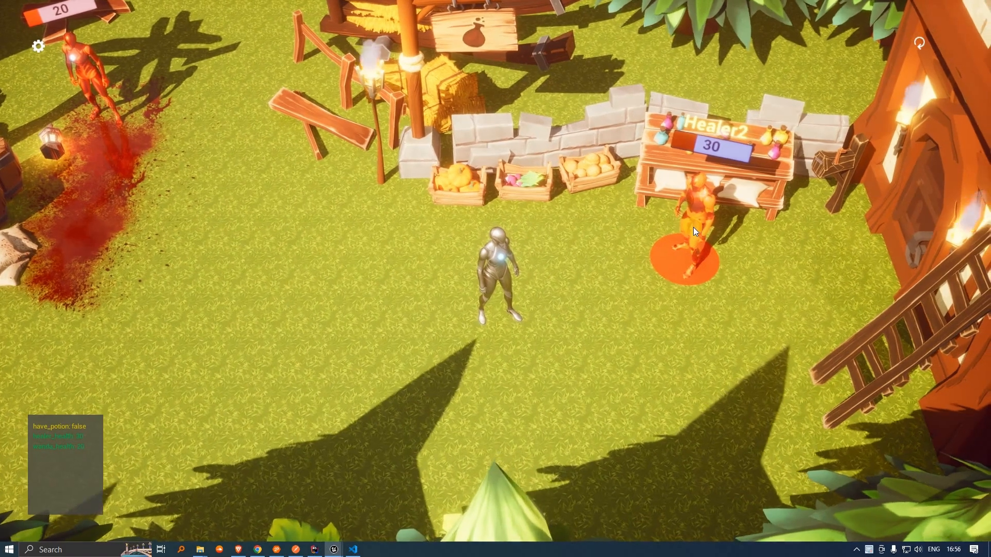
click(585, 327)
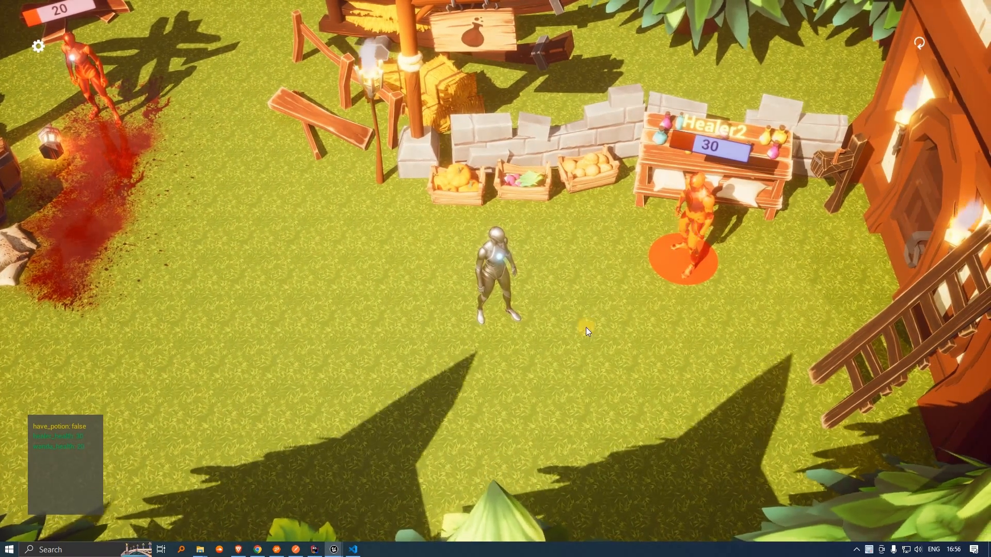
click(518, 370)
key(e)
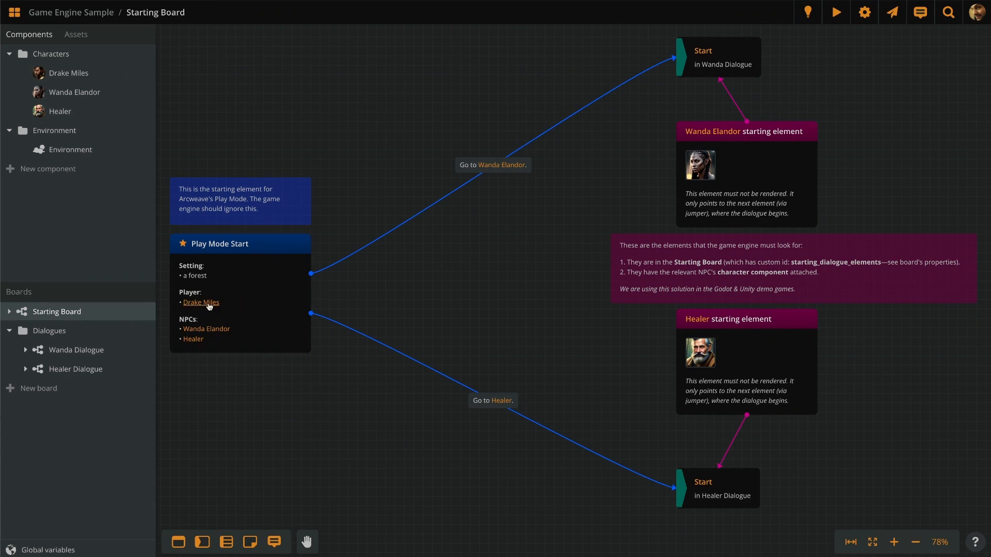
Step: Zoom around the Play Mode Start node and start Play Mode for the Game Engine Sample story
scroll(168, 278, up, 5)
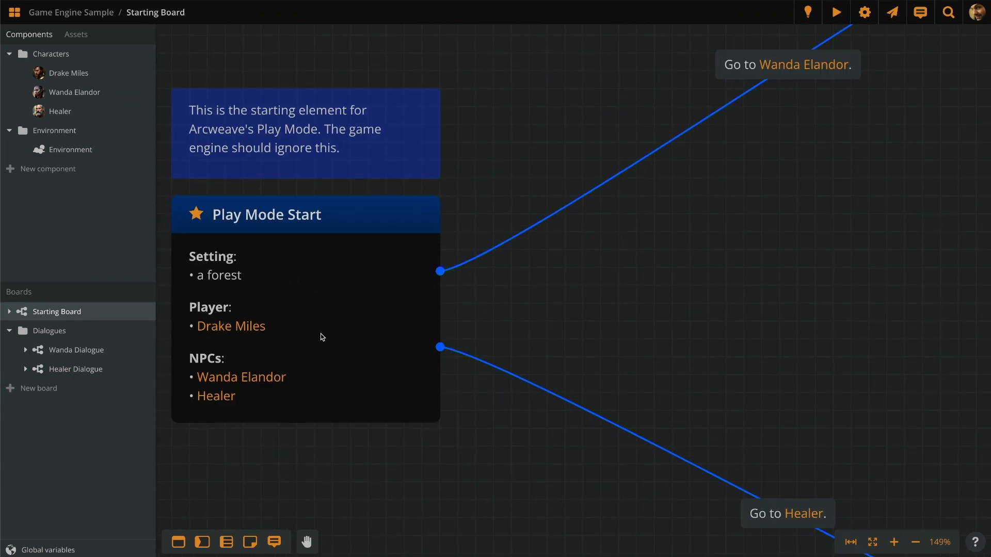
scroll(486, 236, down, 6)
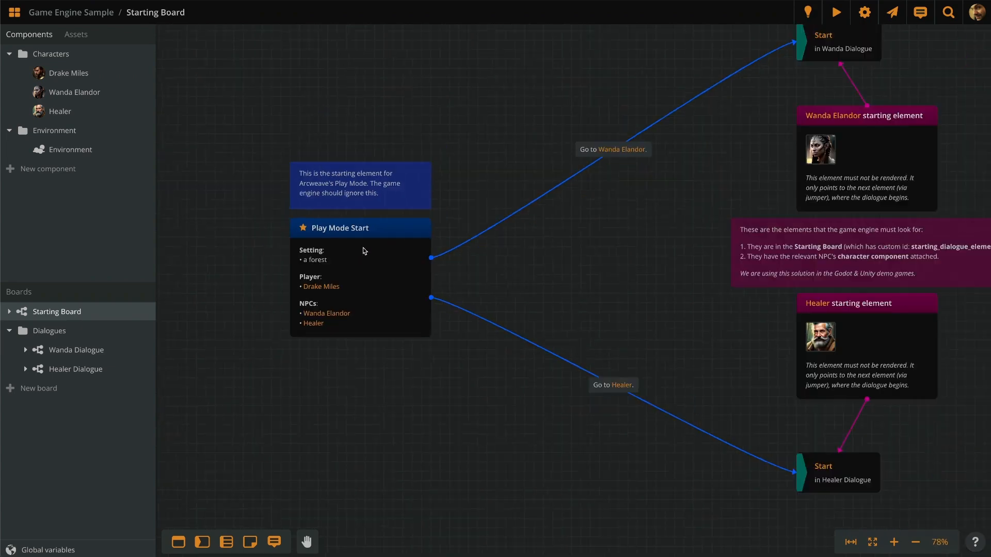
click(832, 16)
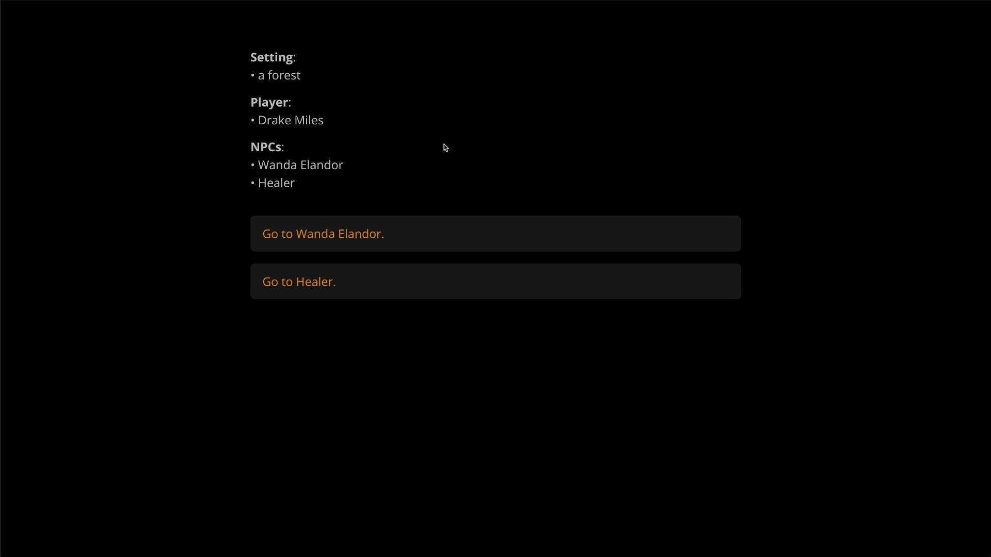
Step: Go to Wanda Elandor, answer "Hang on. I'll be back with help.", continue, then go [Back] to the start
click(413, 233)
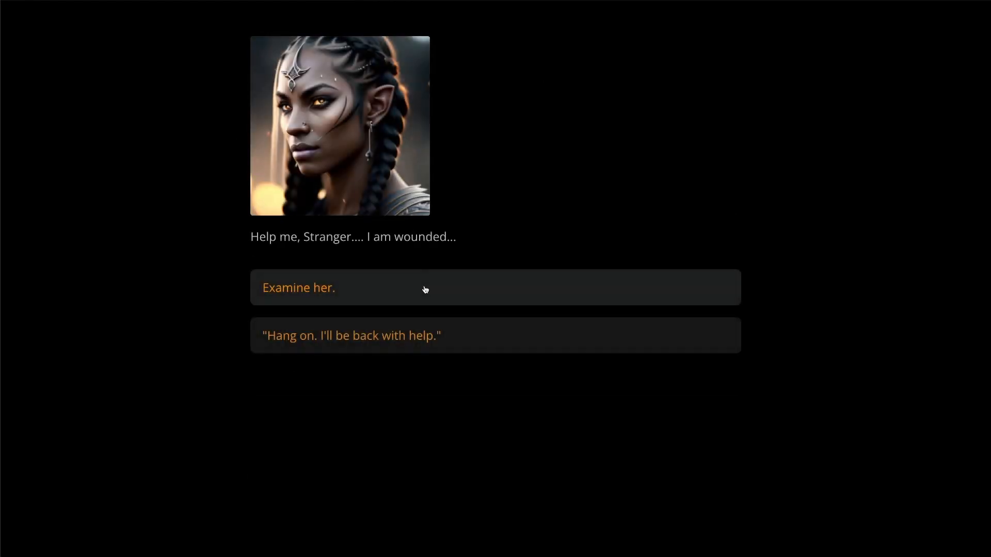
click(480, 341)
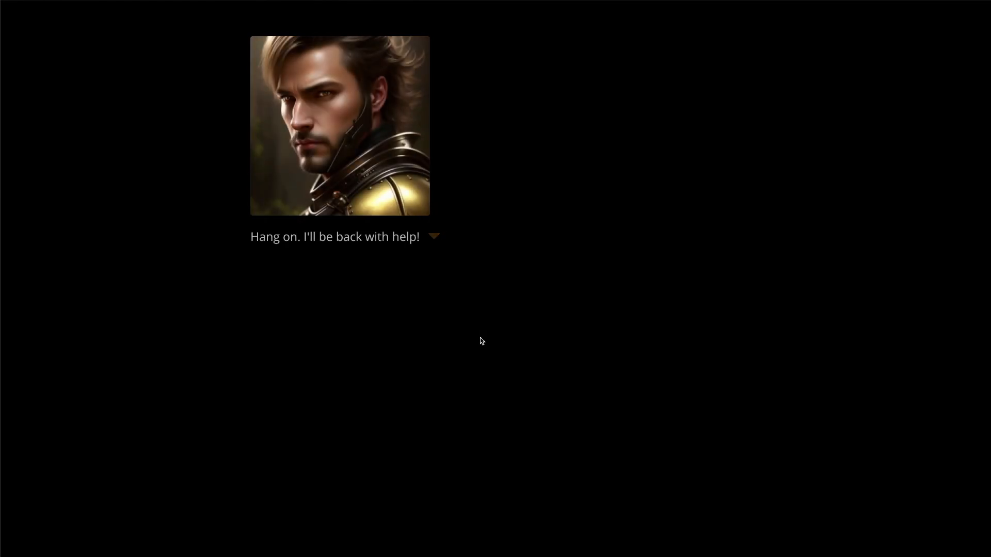
click(481, 341)
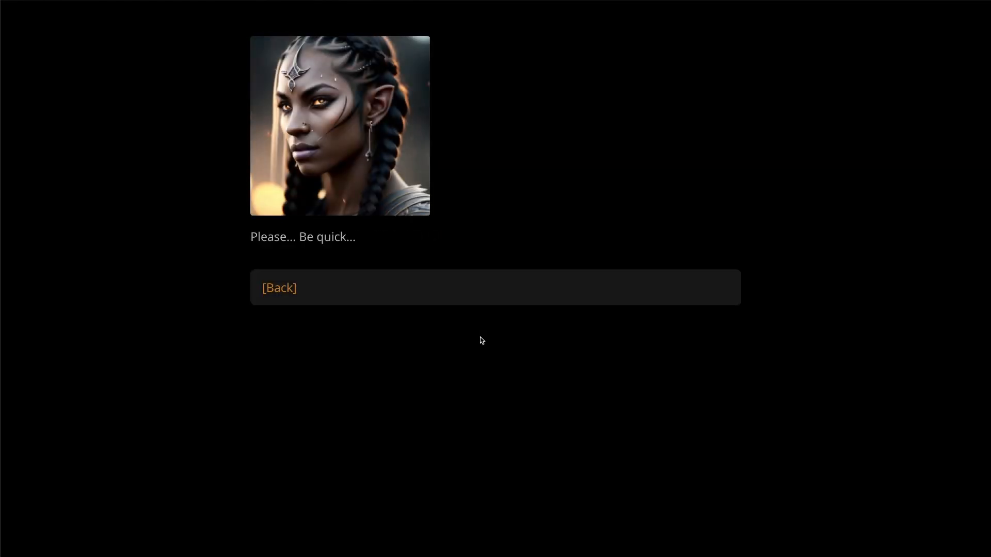
click(290, 287)
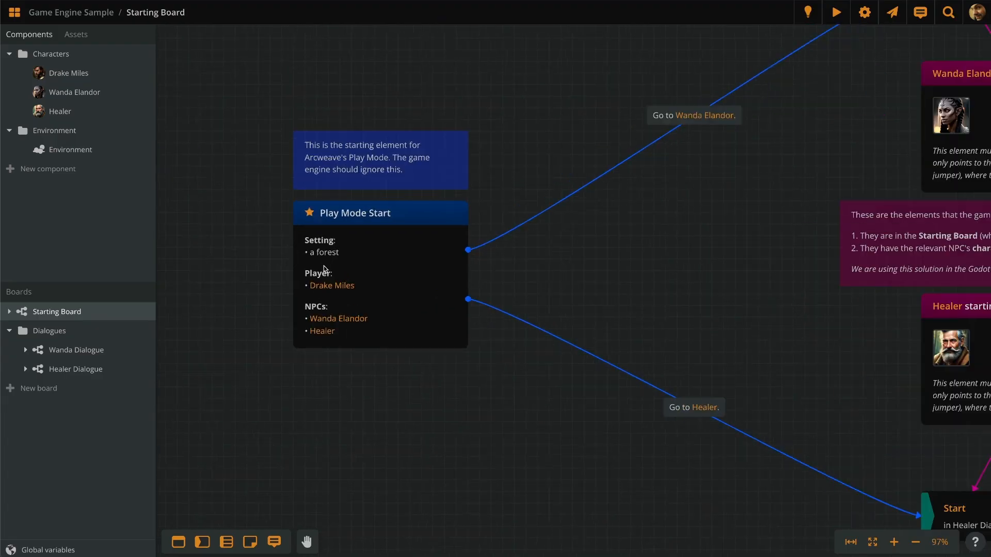
Step: Open the Wanda Dialogue board at its Start node
scroll(325, 272, up, 5)
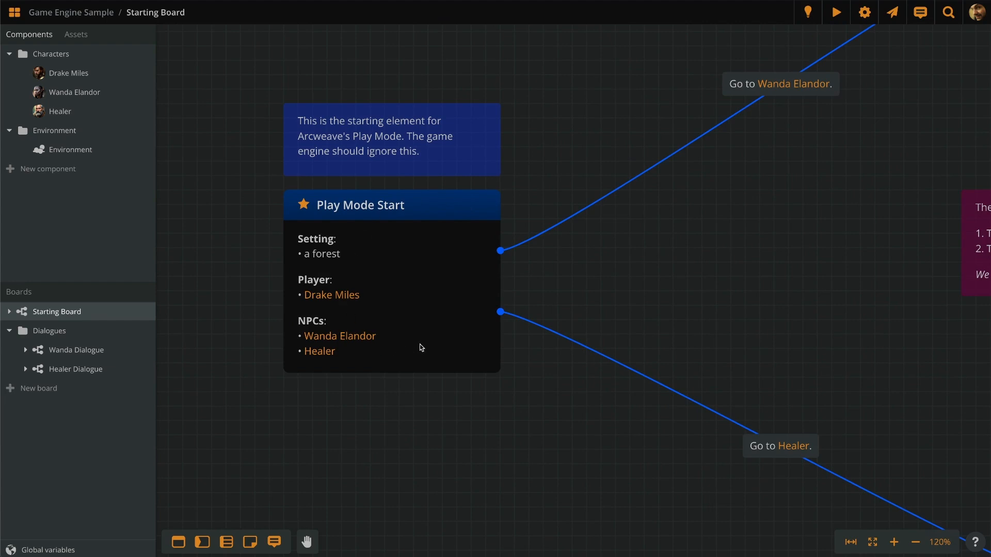
drag(815, 157, 388, 388)
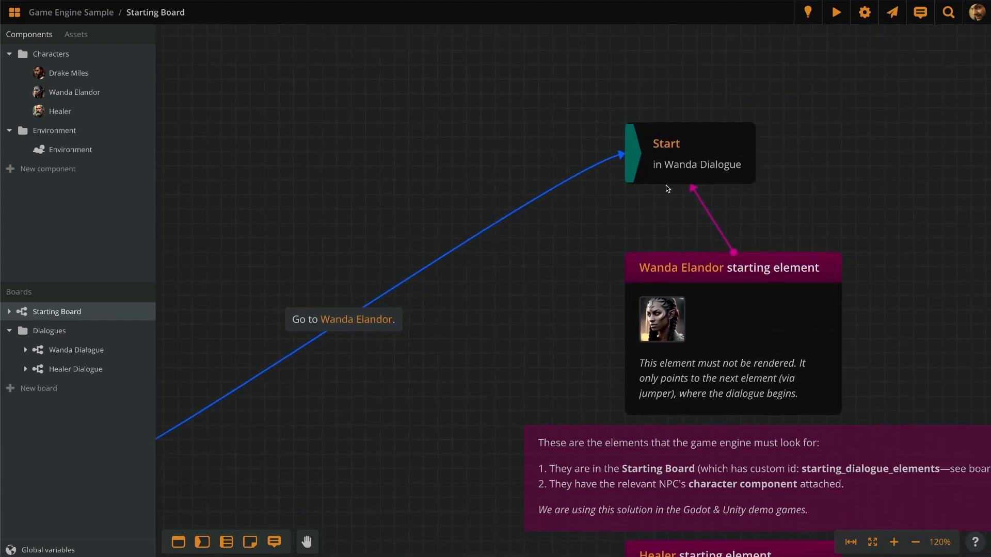
click(675, 145)
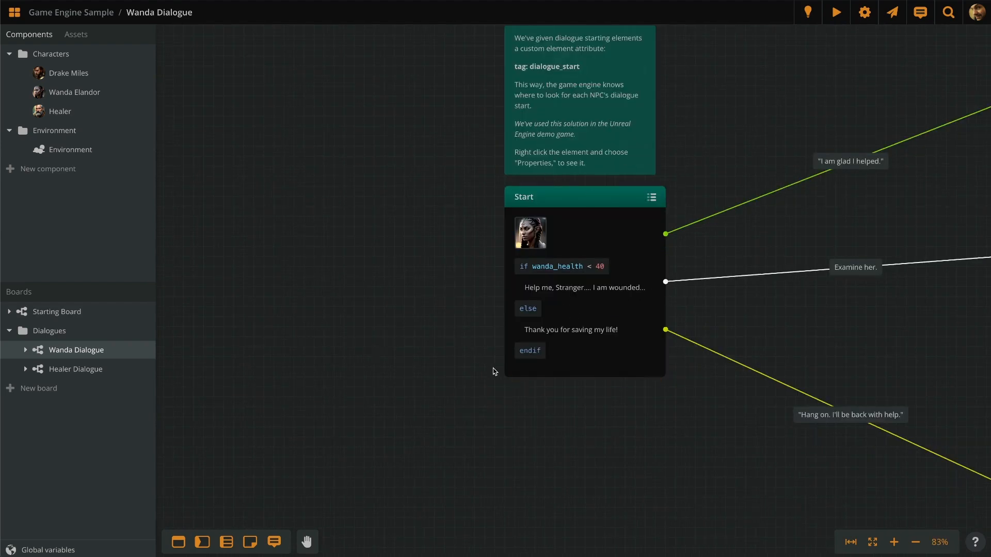
Step: Follow the I'll be back branch to Please, quickly and its Play Mode Start jump to the Starting Board
scroll(306, 346, down, 5)
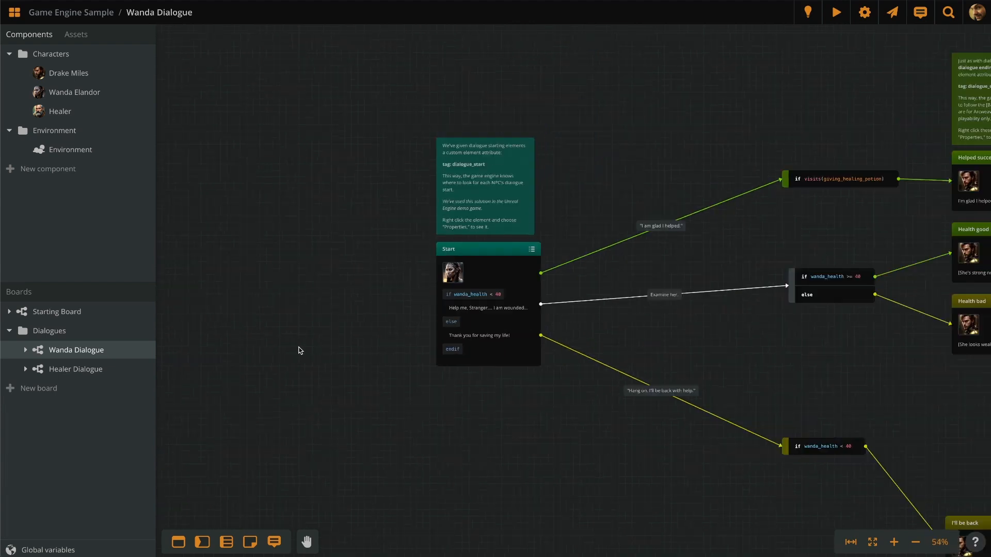
middle_drag(692, 373, 414, 246)
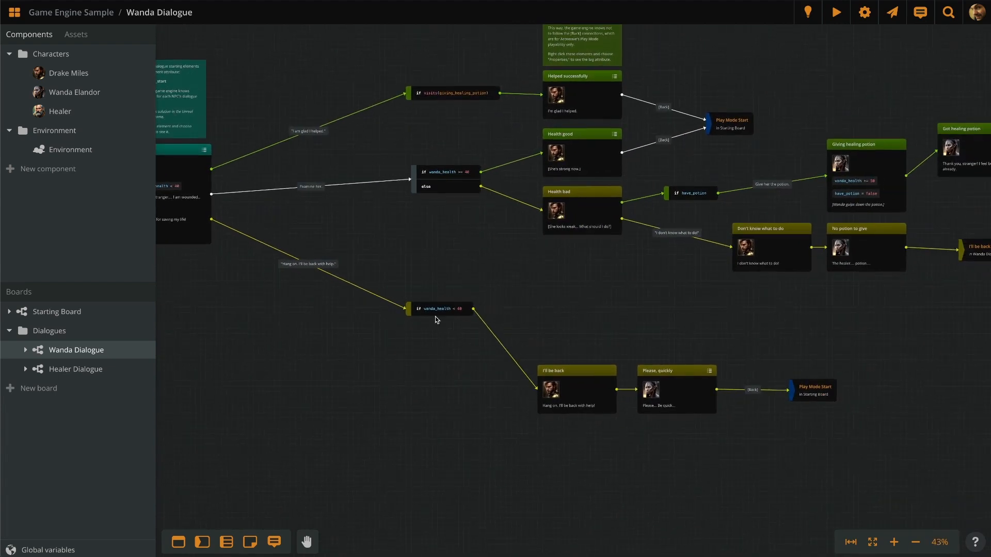
scroll(437, 320, up, 3)
middle_drag(674, 503, 585, 453)
scroll(568, 372, up, 3)
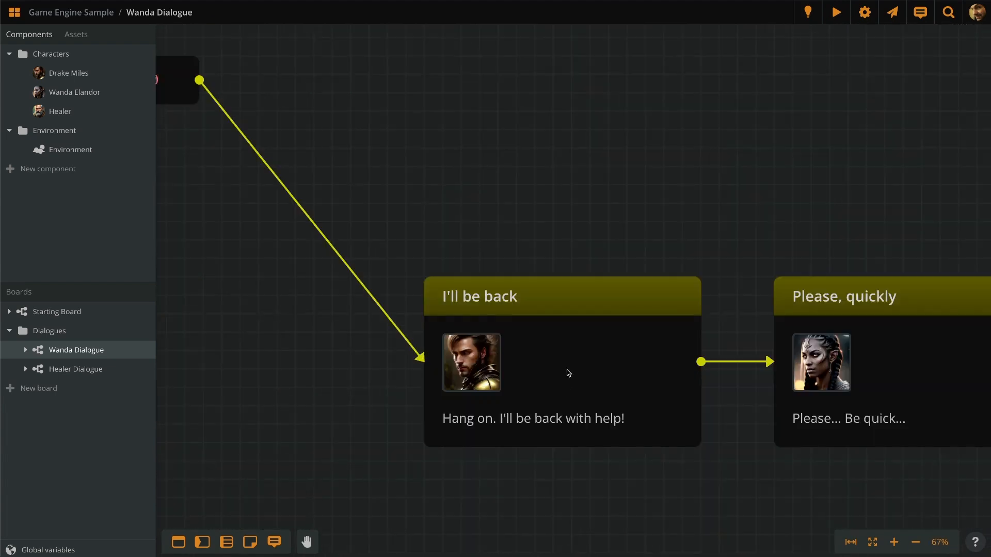
middle_drag(843, 493, 369, 449)
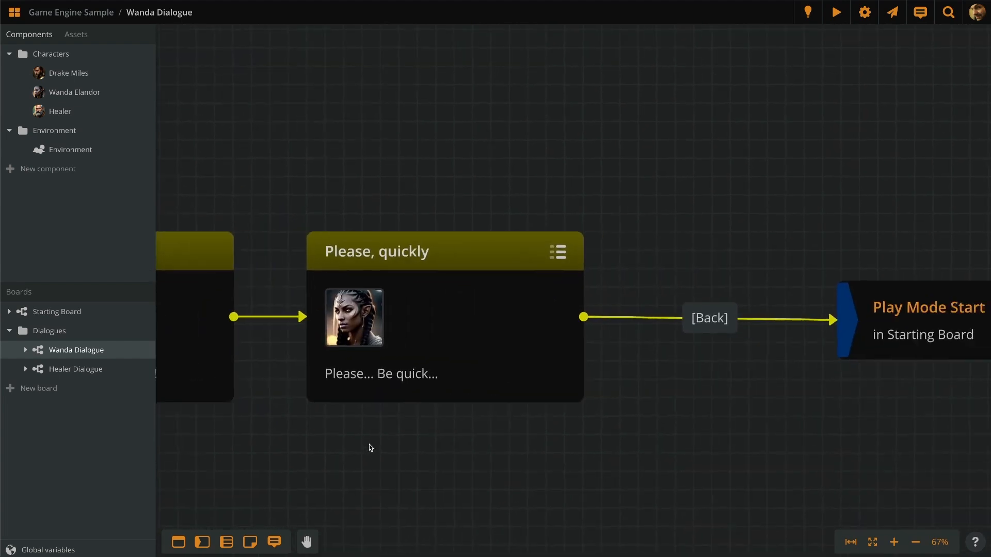
middle_drag(734, 438, 677, 441)
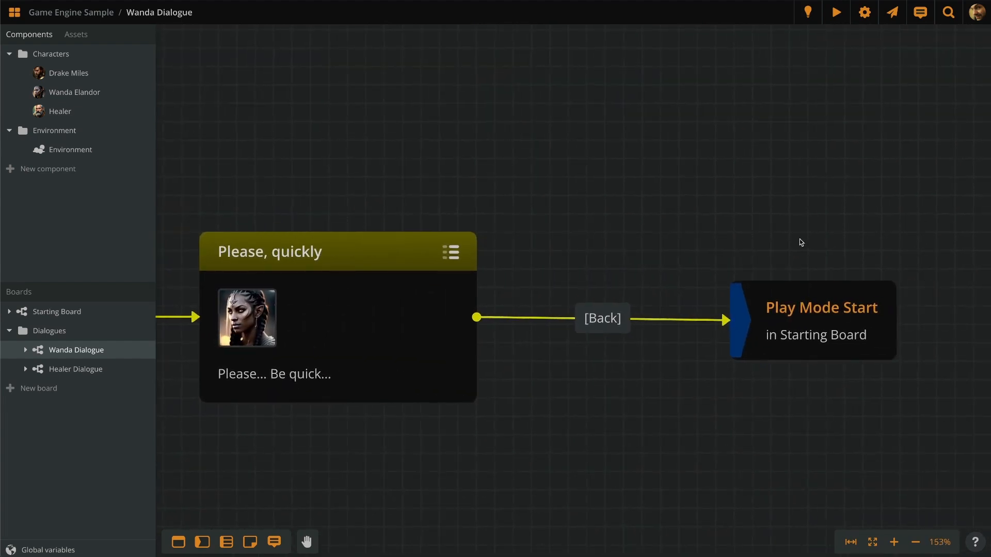
click(857, 312)
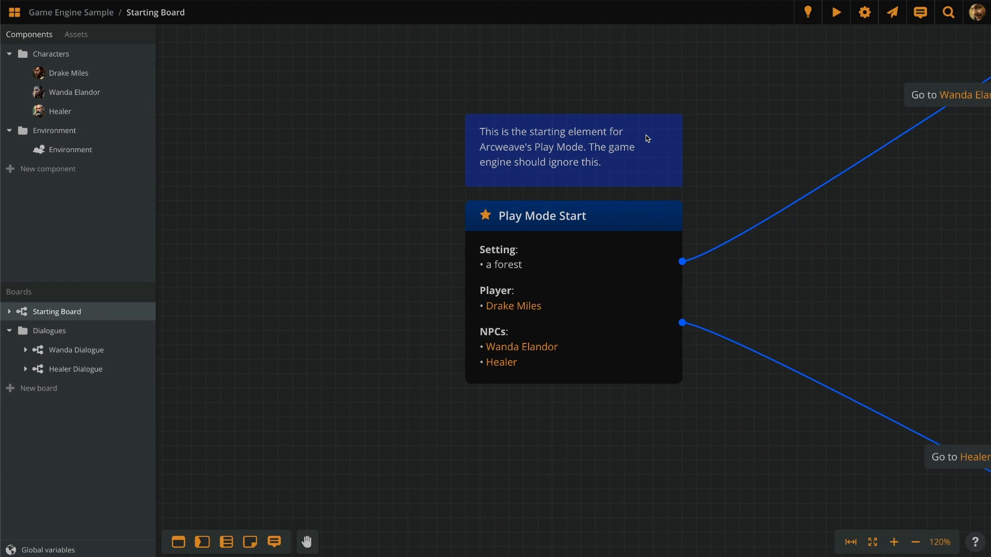
Step: Switch to the Wanda Dialogue board and center on its Start element with the dialogue_start tag
scroll(340, 266, down, 6)
scroll(476, 240, up, 2)
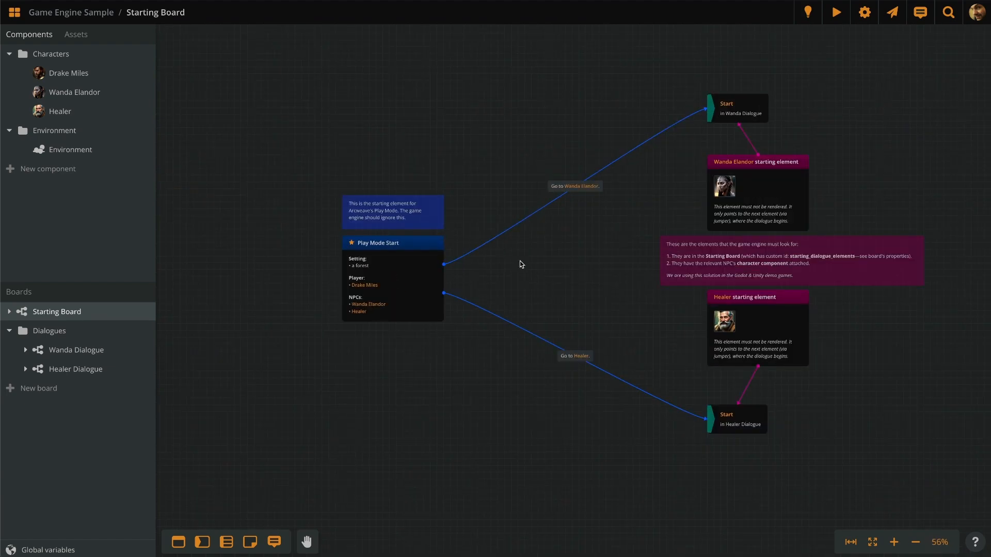
click(72, 348)
scroll(714, 230, down, 6)
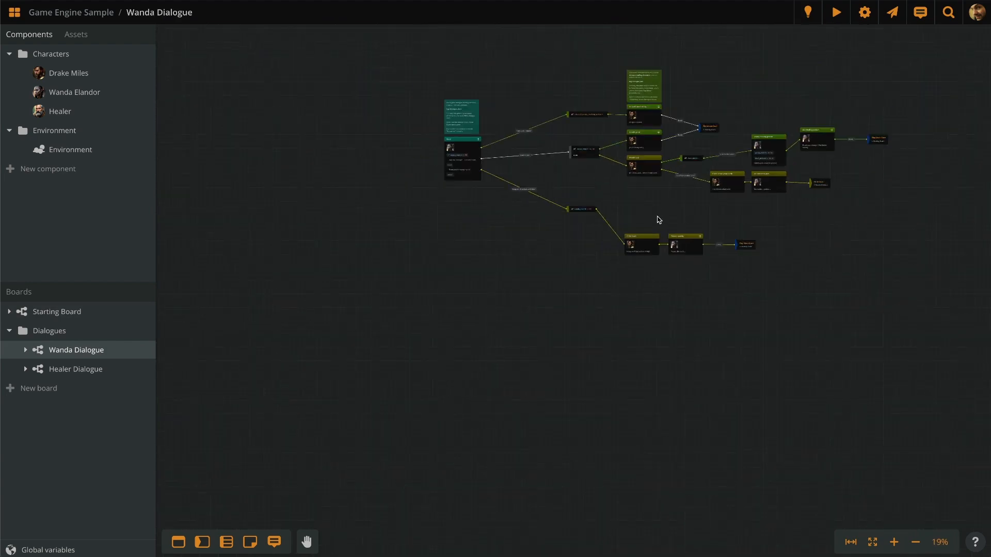
scroll(483, 138, up, 10)
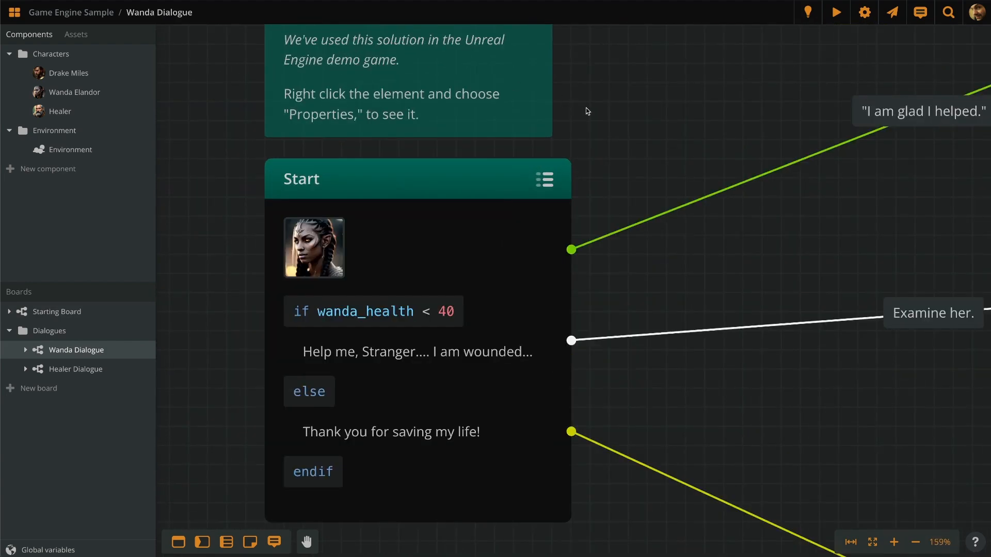
scroll(586, 111, down, 2)
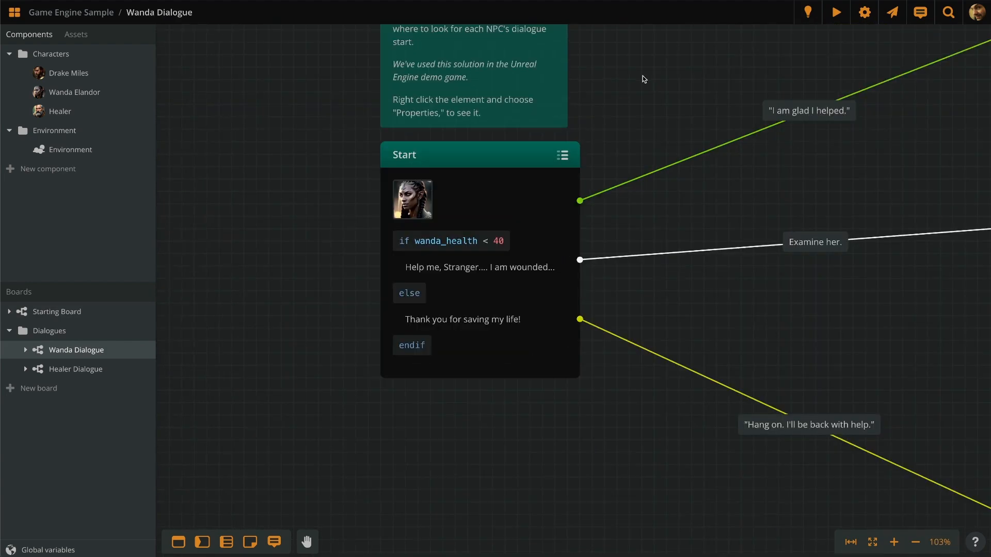
drag(644, 79, 561, 172)
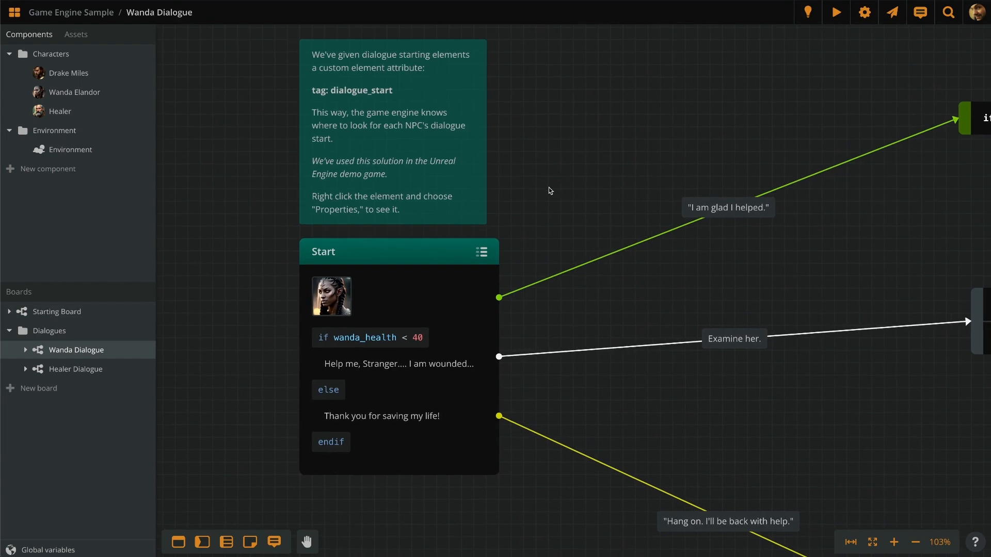
mouse_move(482, 253)
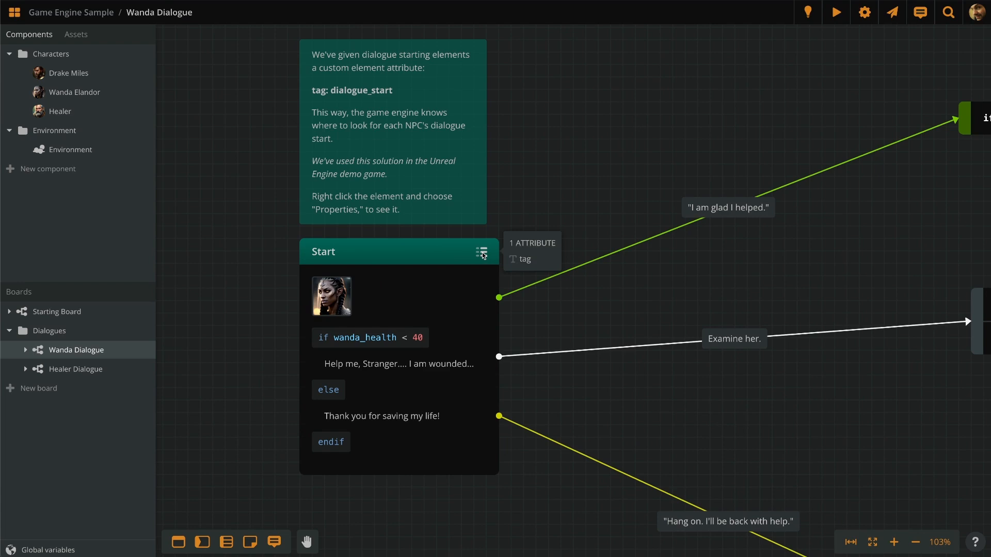
Step: Add a String attribute named "here's another one" with value "y" to the Start element
click(482, 253)
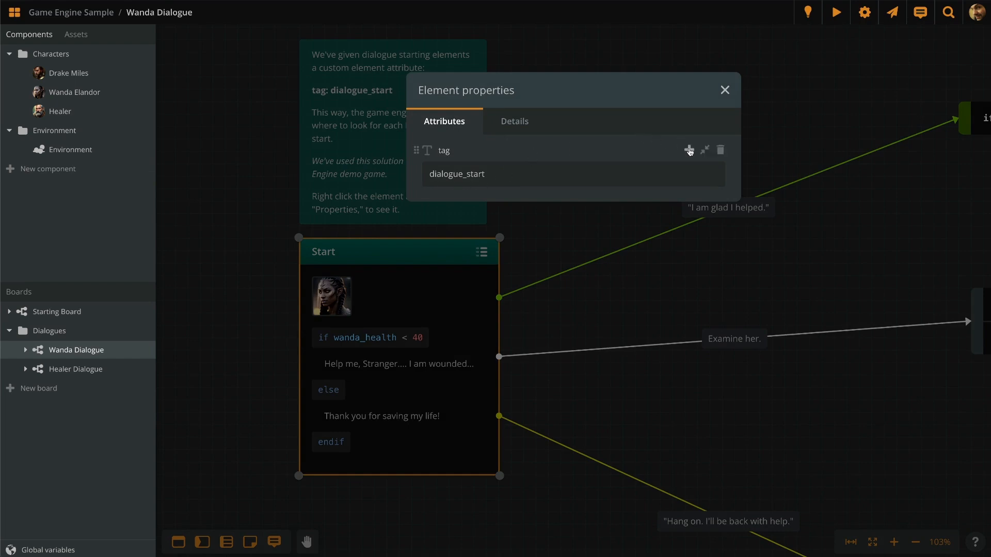
click(689, 150)
click(750, 160)
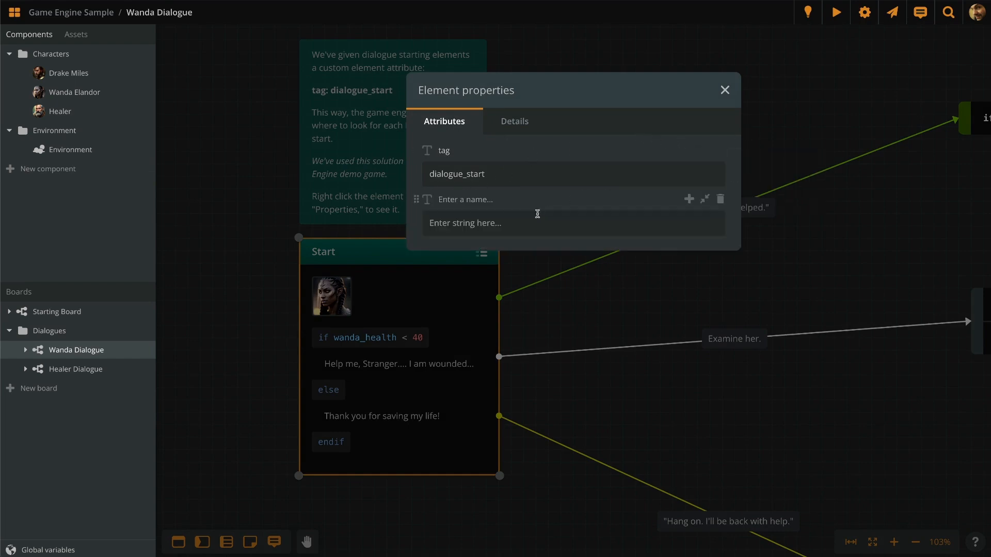
click(473, 200)
text(here's another one)
key(Tab)
text(y)
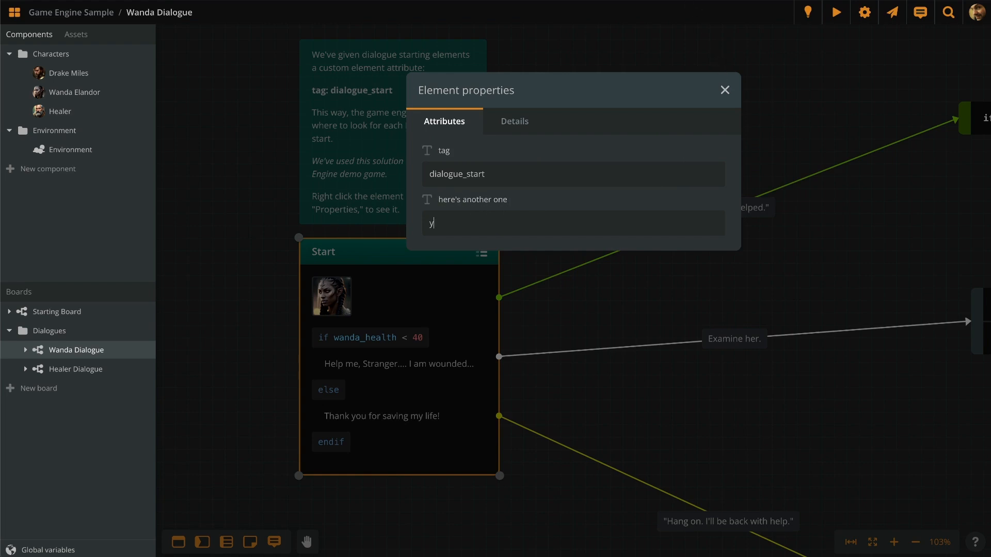
click(810, 106)
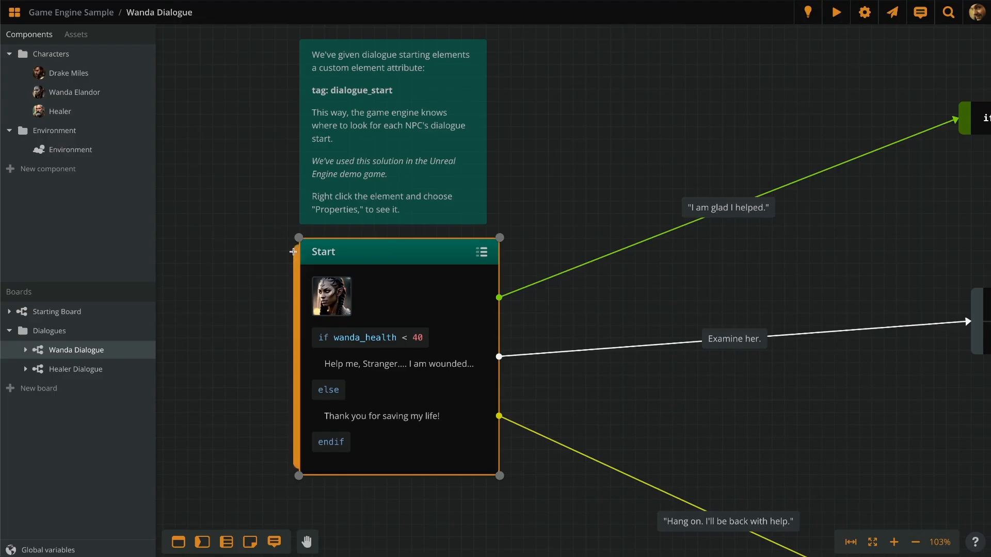
Step: Pan to the lower branch and open the Please, quickly element's properties
scroll(260, 273, down, 5)
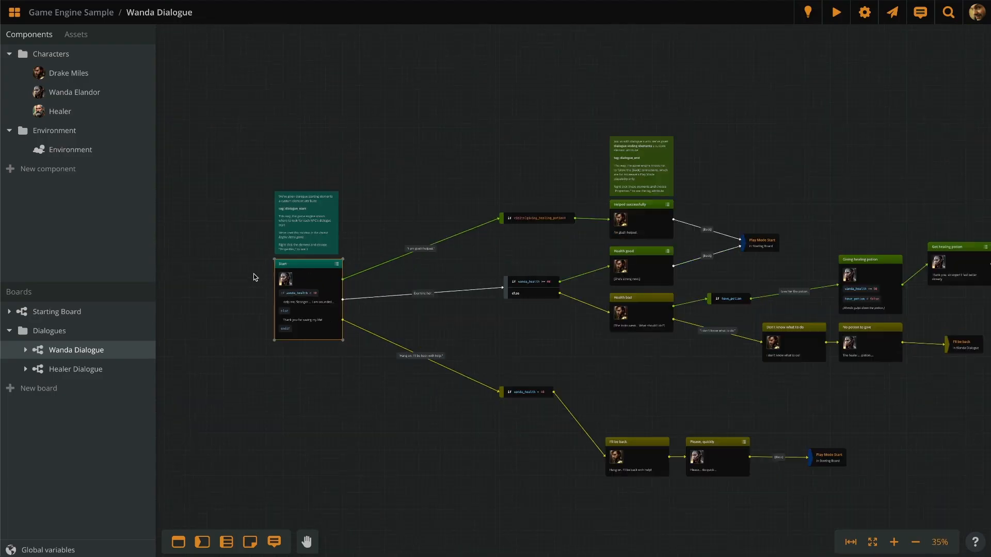
drag(423, 178, 354, 144)
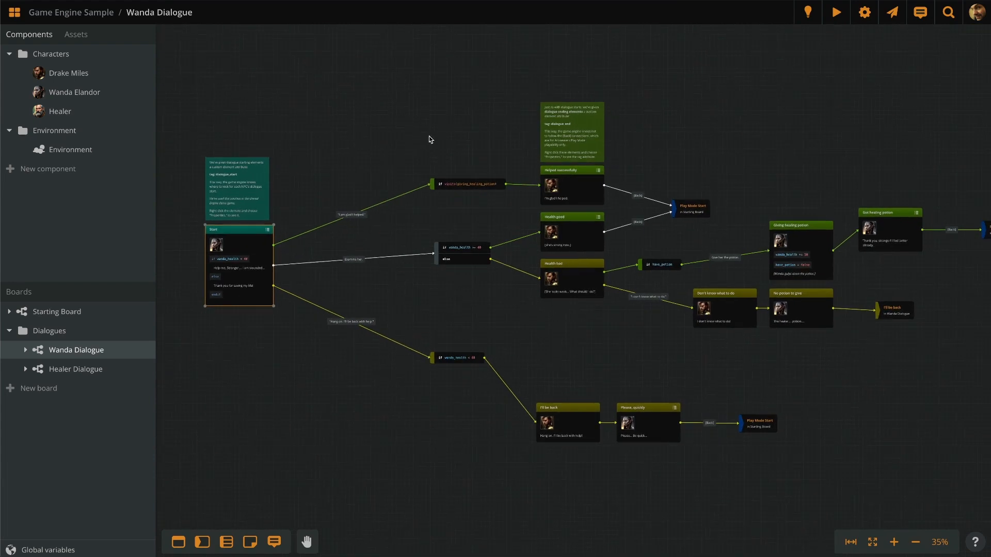
drag(429, 137, 288, 132)
scroll(490, 106, up, 3)
drag(541, 160, 491, 56)
scroll(812, 222, right, 3)
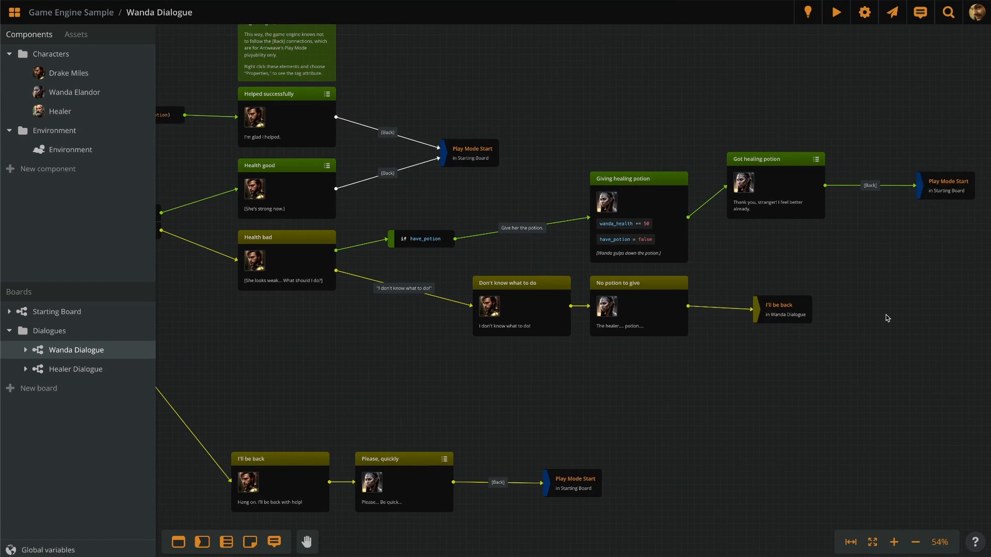
ctrl+scroll(454, 464, up, 4)
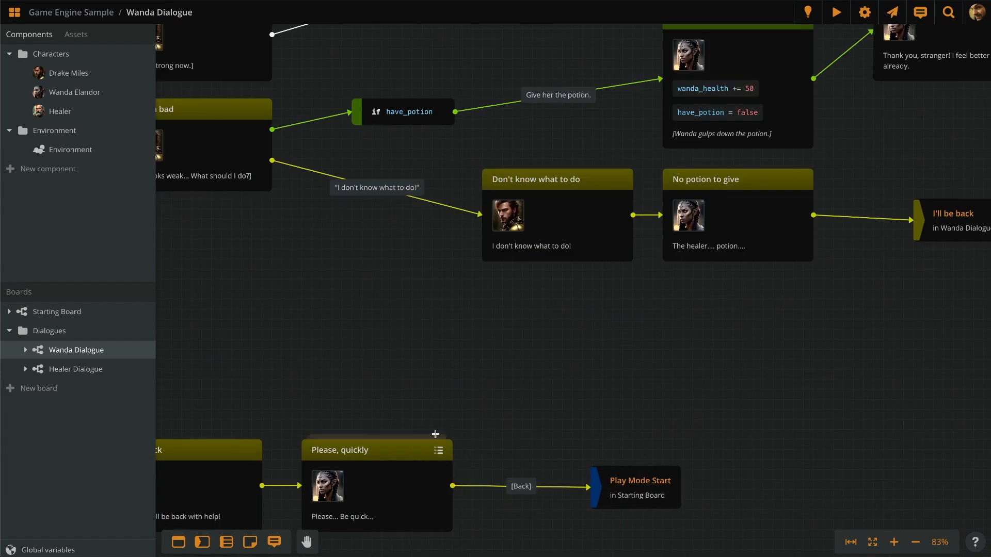
ctrl+scroll(591, 427, down, 2)
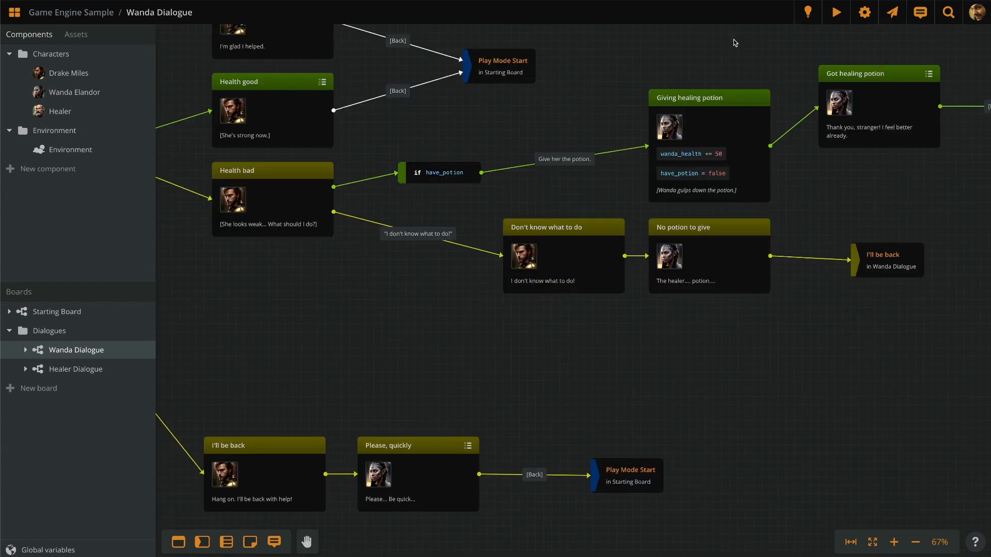
ctrl+scroll(444, 490, up, 8)
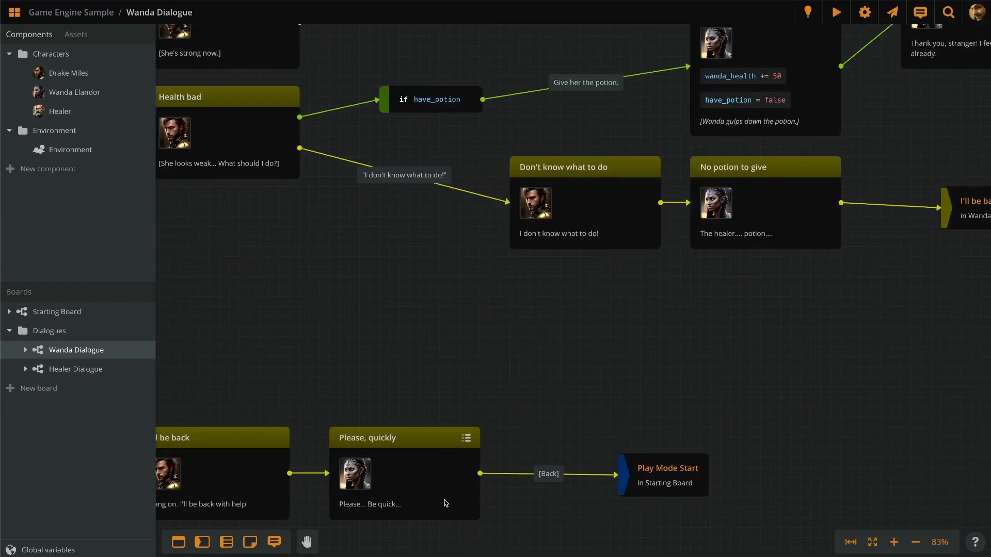
mouse_move(500, 396)
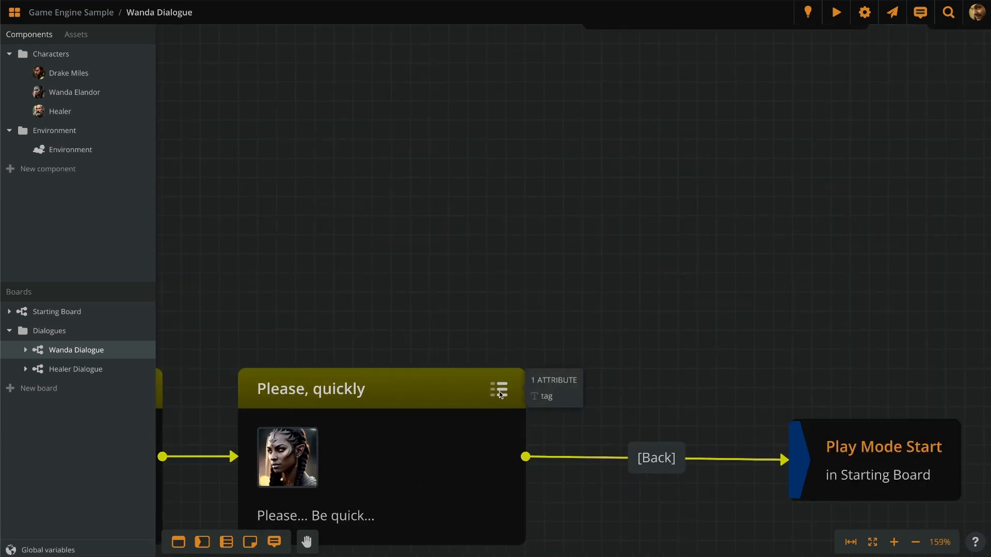
click(500, 395)
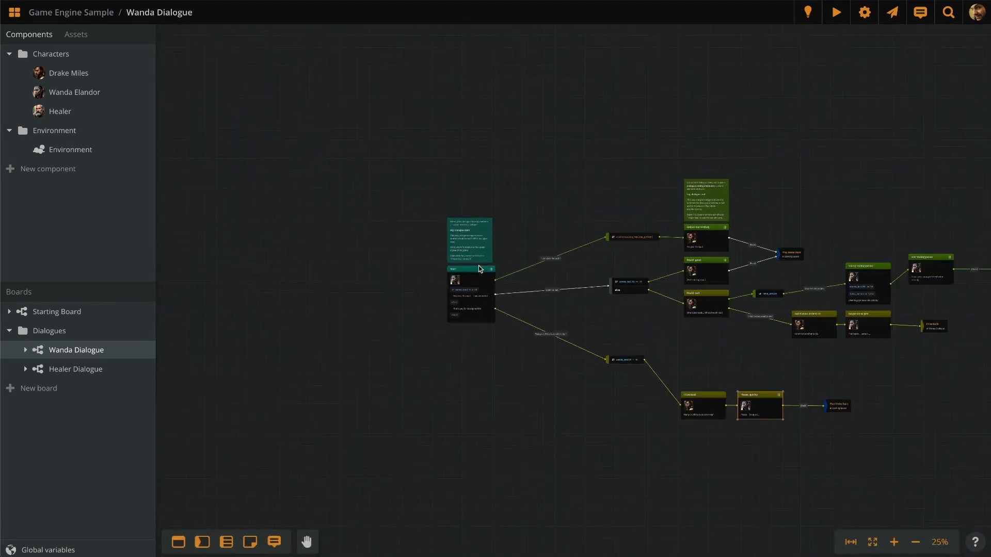
Step: Delete the "here's another one" attribute from the Start element
scroll(479, 268, up, 10)
click(528, 270)
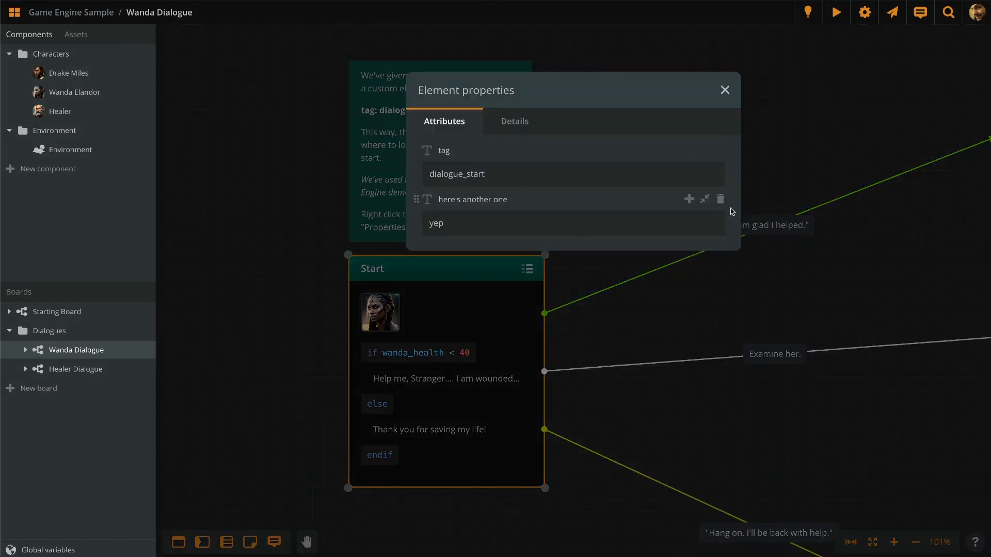
click(719, 199)
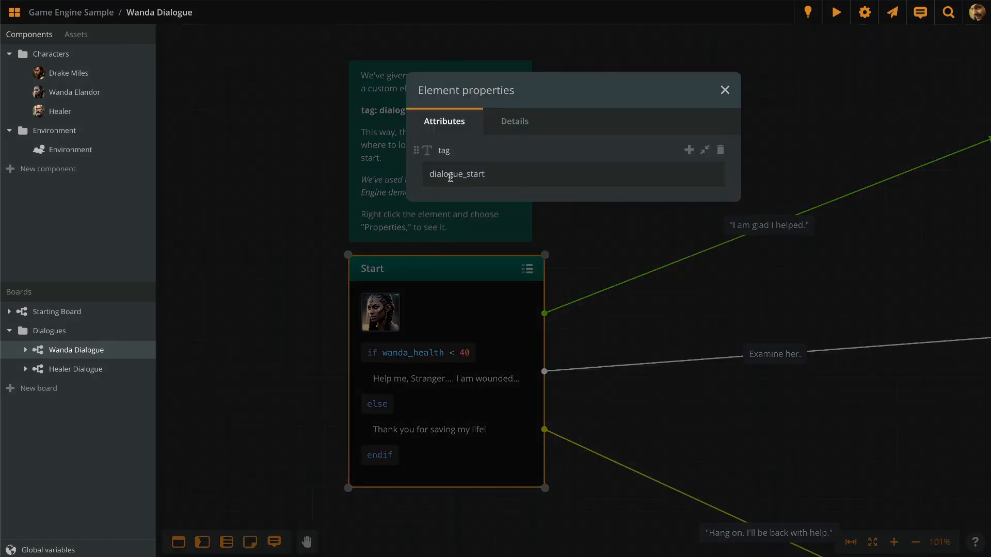
click(568, 215)
Step: Review the Please, quickly element's dialogue_end properties, then close and deselect it
scroll(298, 163, down, 10)
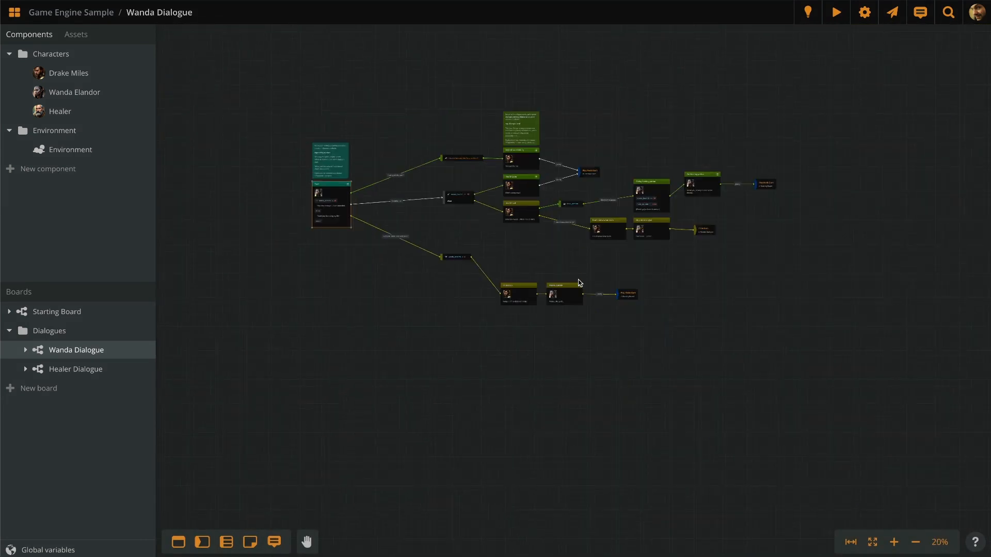
scroll(579, 283, up, 10)
click(579, 285)
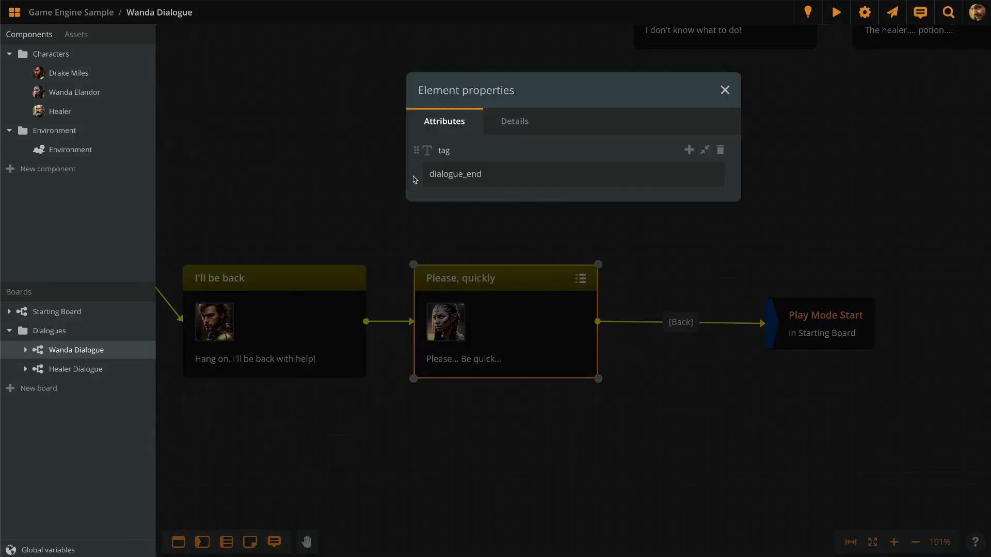
scroll(705, 218, down, 1)
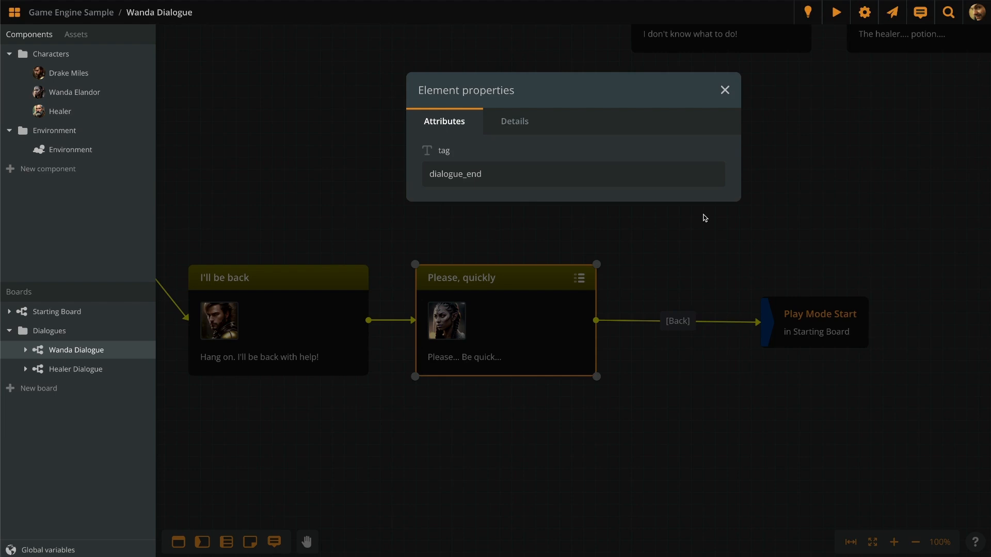
click(705, 218)
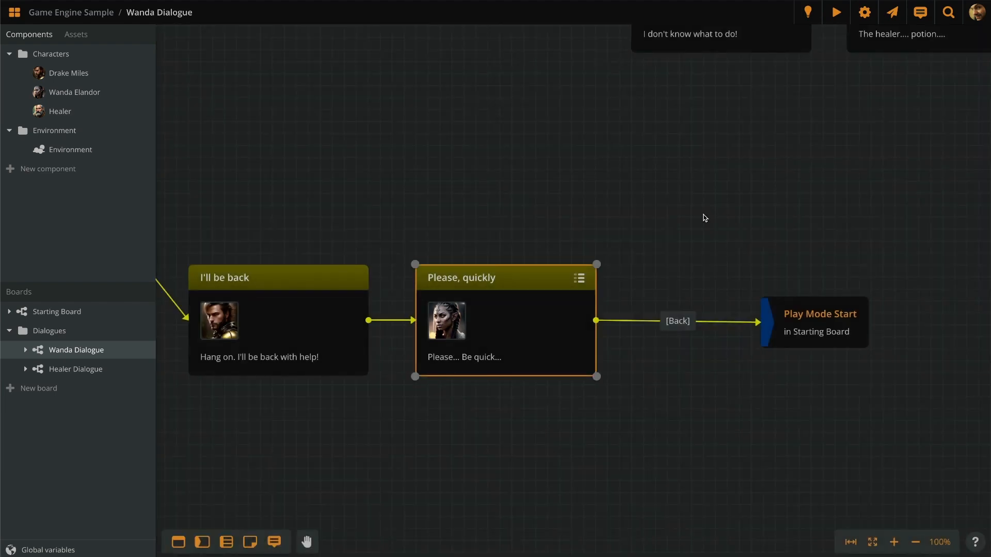
click(705, 217)
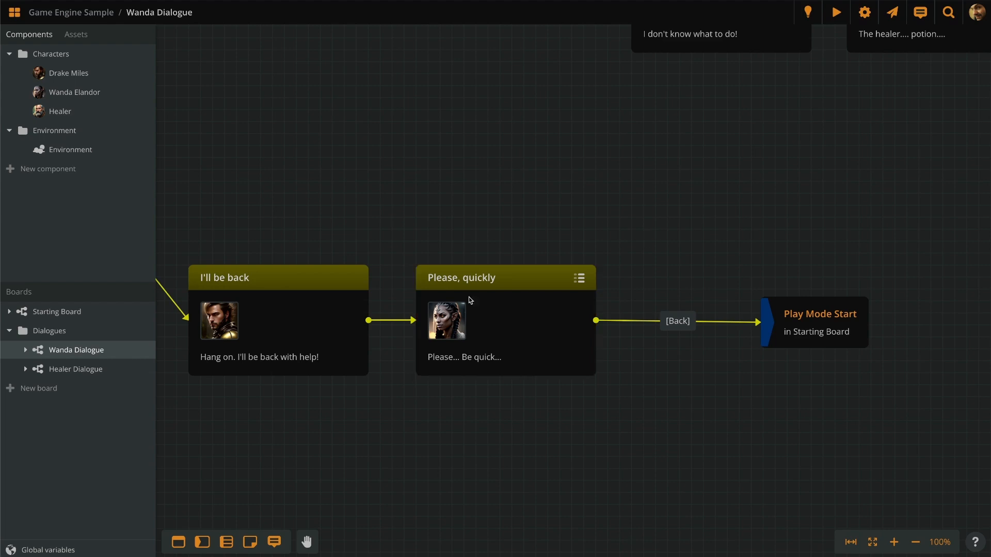
Step: Highlight the Healer2 speaker name and greeting line in the running game, then switch to Arcweave
click(57, 312)
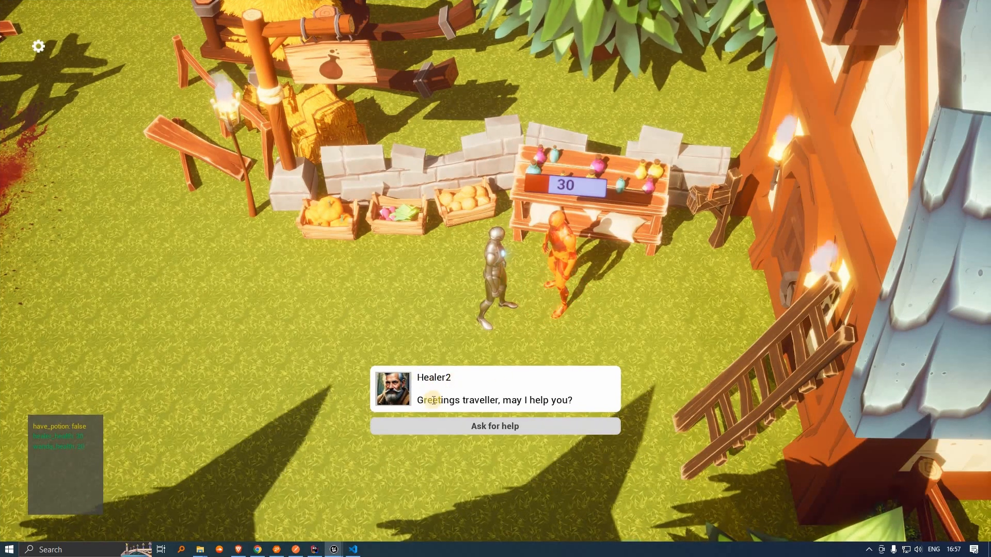
double_click(433, 377)
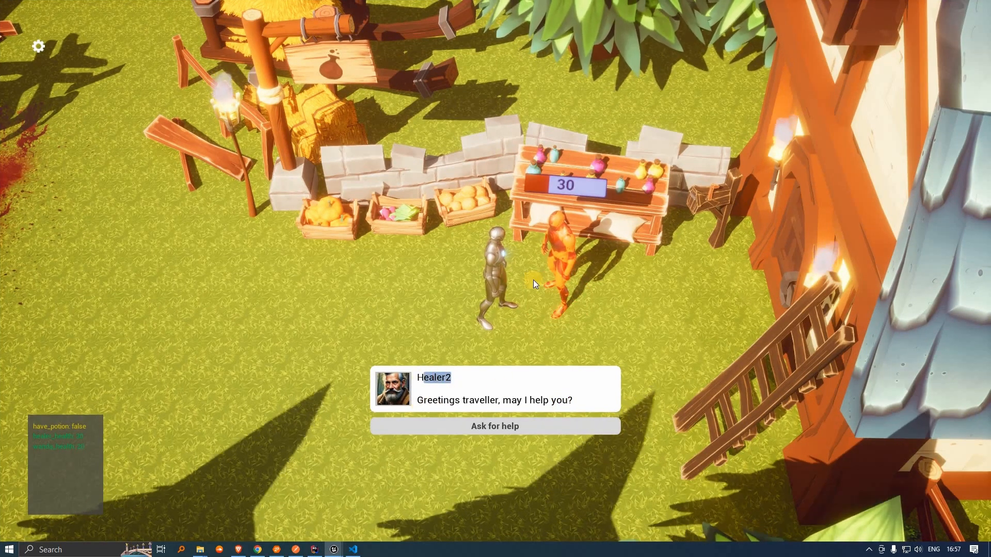
click(443, 377)
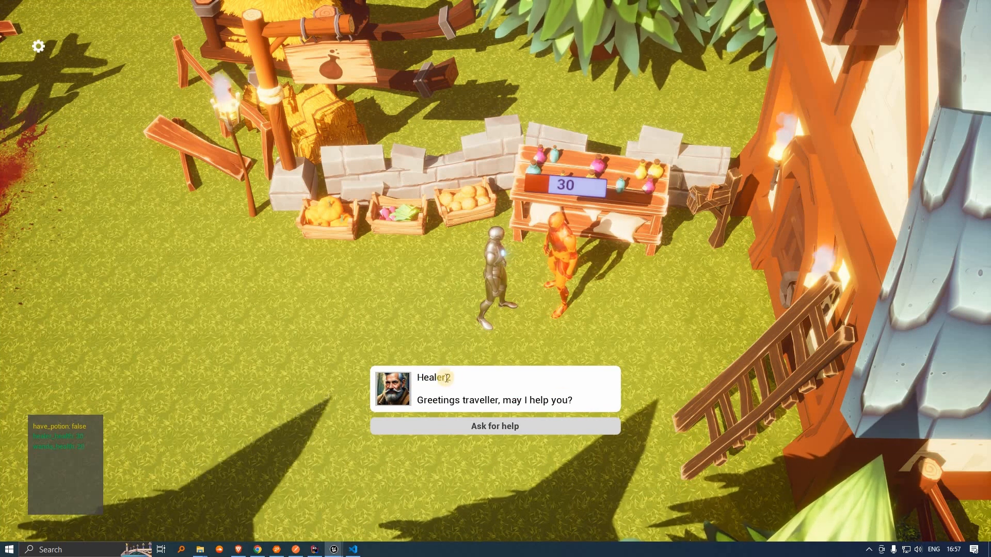
drag(541, 401, 453, 377)
drag(574, 400, 420, 377)
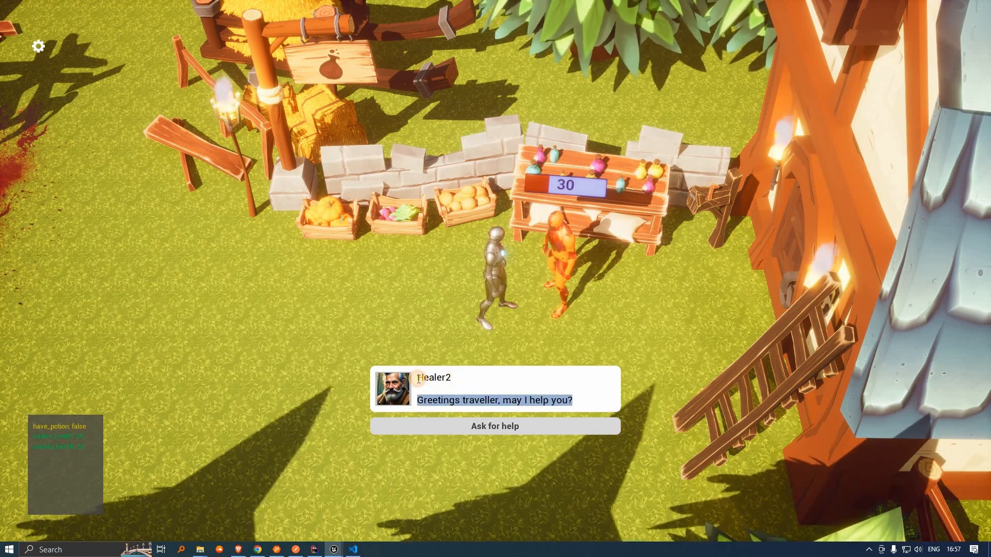
key(alt+Tab)
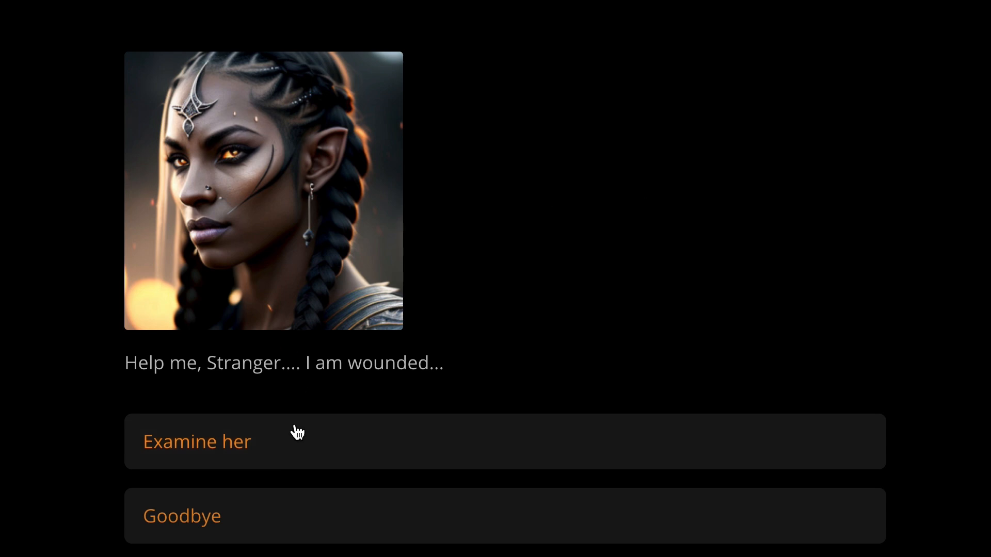
Step: Choose Examine her, "I don't have anything to give you", then "I will see what I can do"
click(360, 460)
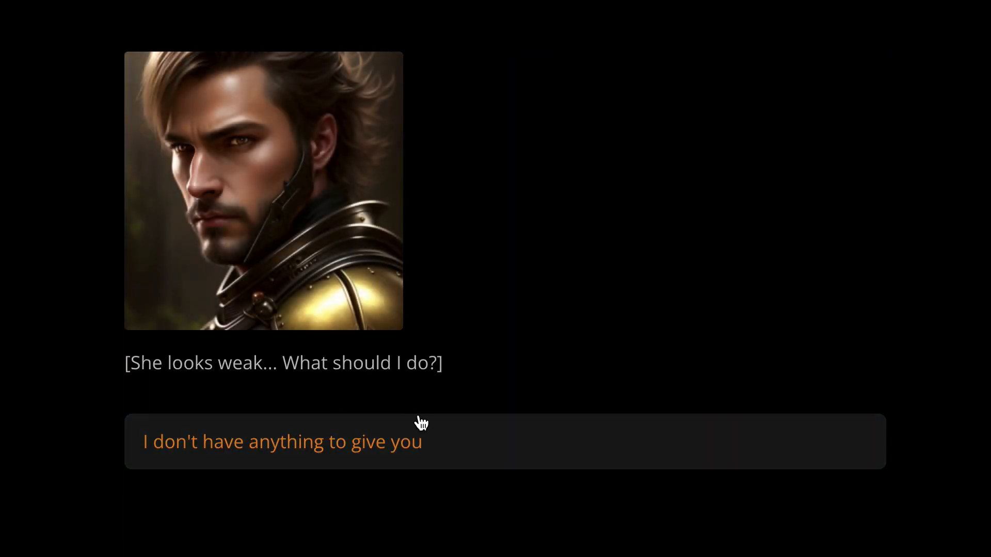
click(467, 462)
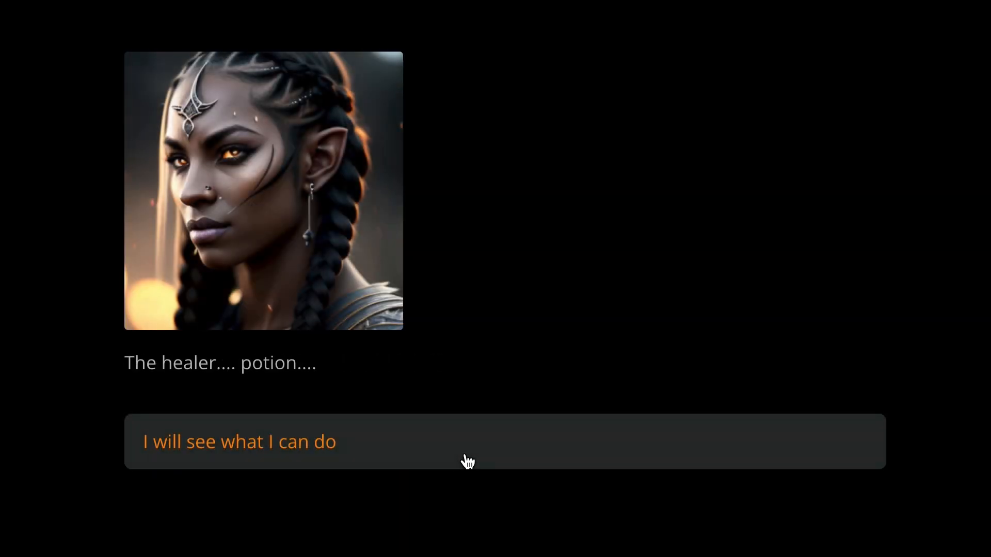
click(422, 447)
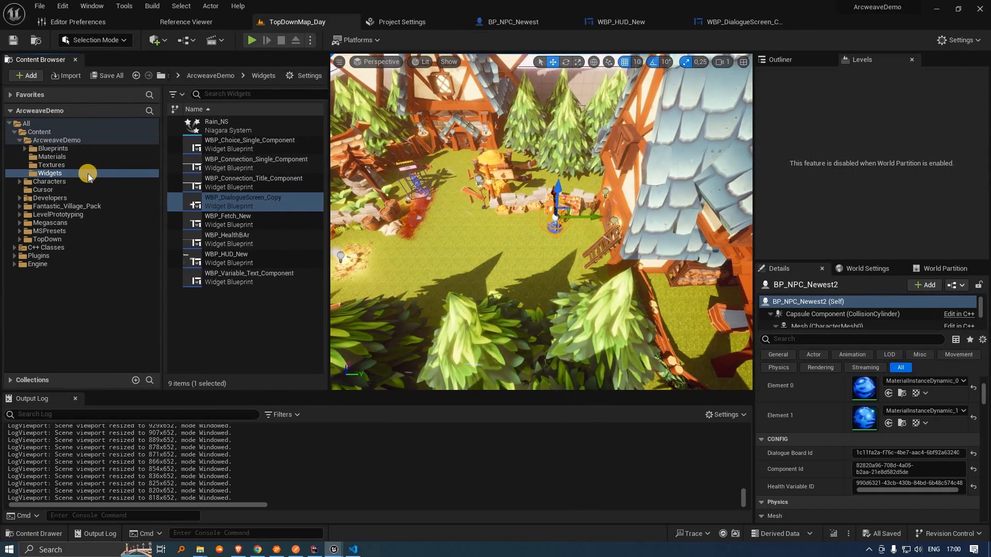
Step: Open WBP_DialogueScreen_Copy and zoom in to select the Transpile Condition node
click(292, 205)
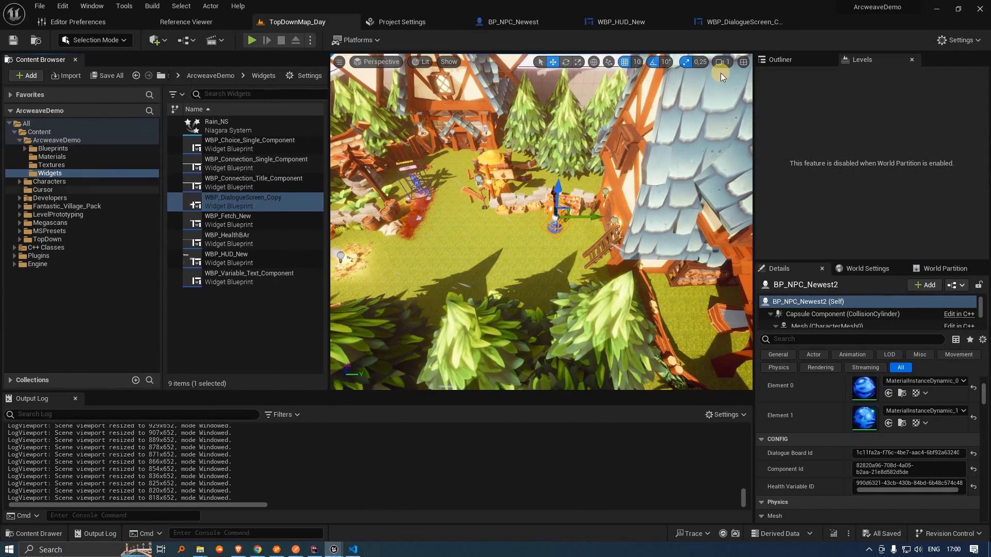
click(768, 22)
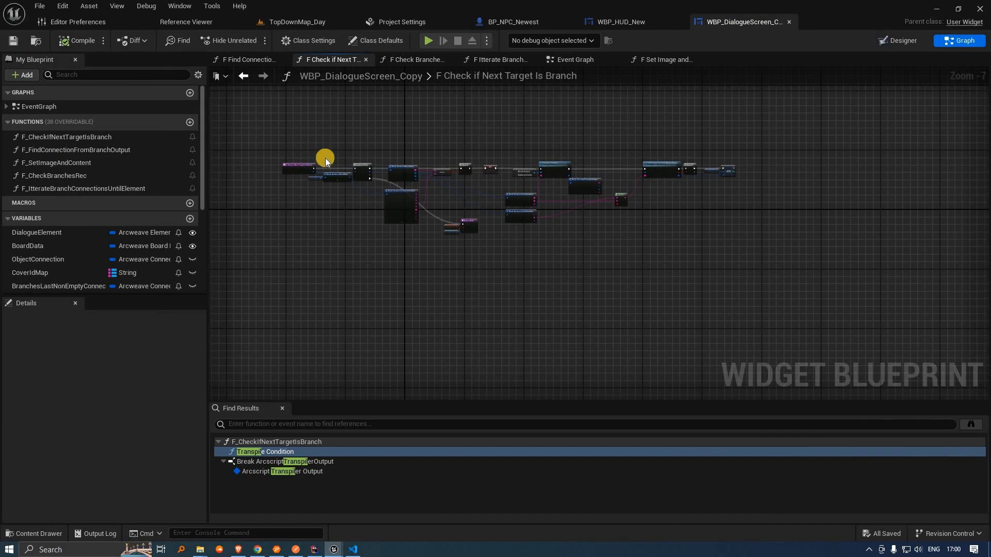
scroll(354, 162, up, 3)
scroll(450, 192, down, 3)
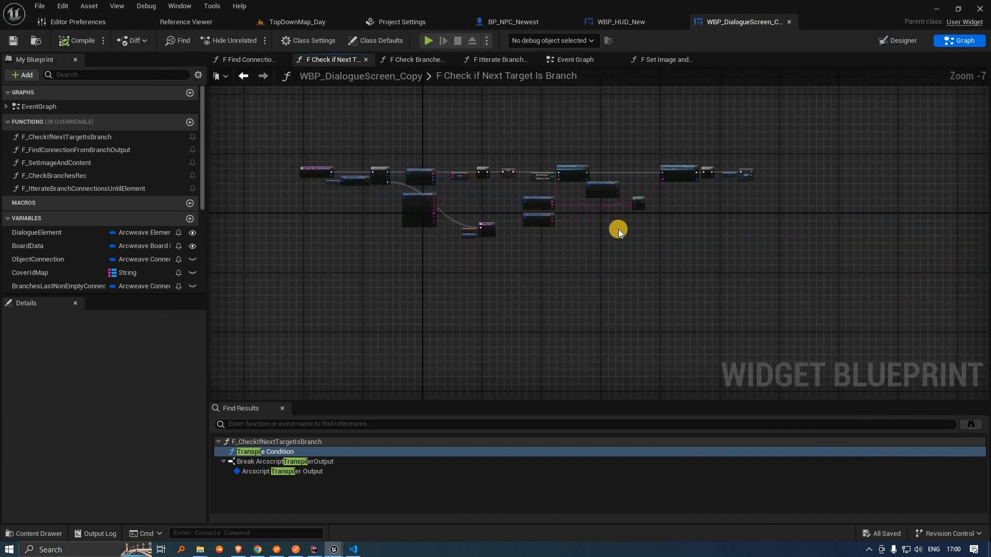
scroll(534, 253, up, 2)
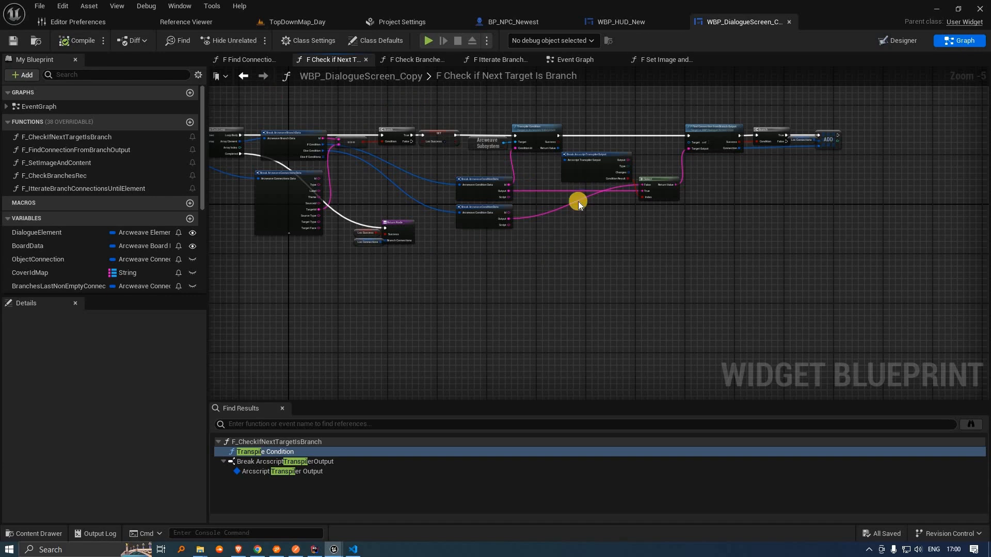
scroll(489, 191, up, 1)
scroll(491, 146, up, 1)
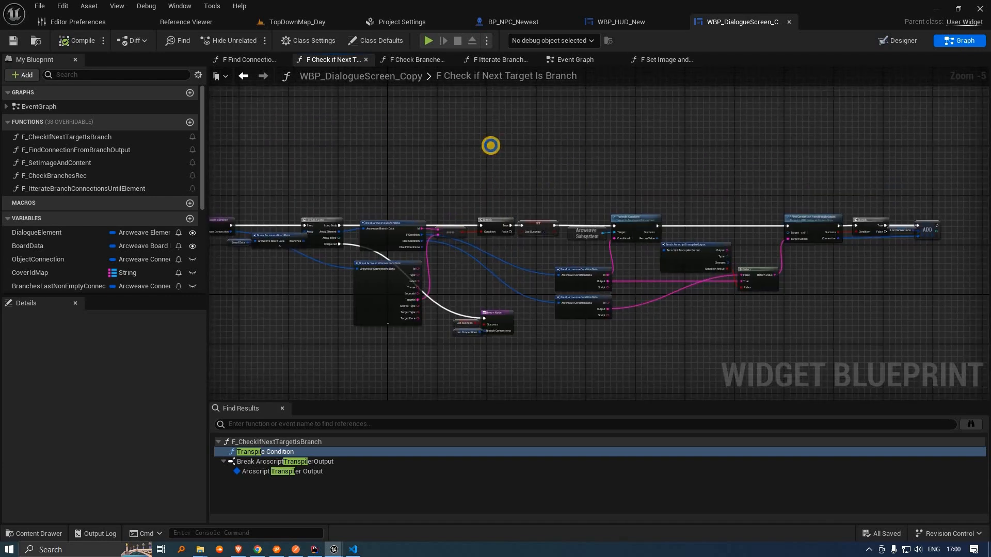
scroll(651, 258, up, 1)
scroll(651, 257, up, 1)
right_drag(621, 277, 375, 97)
click(613, 175)
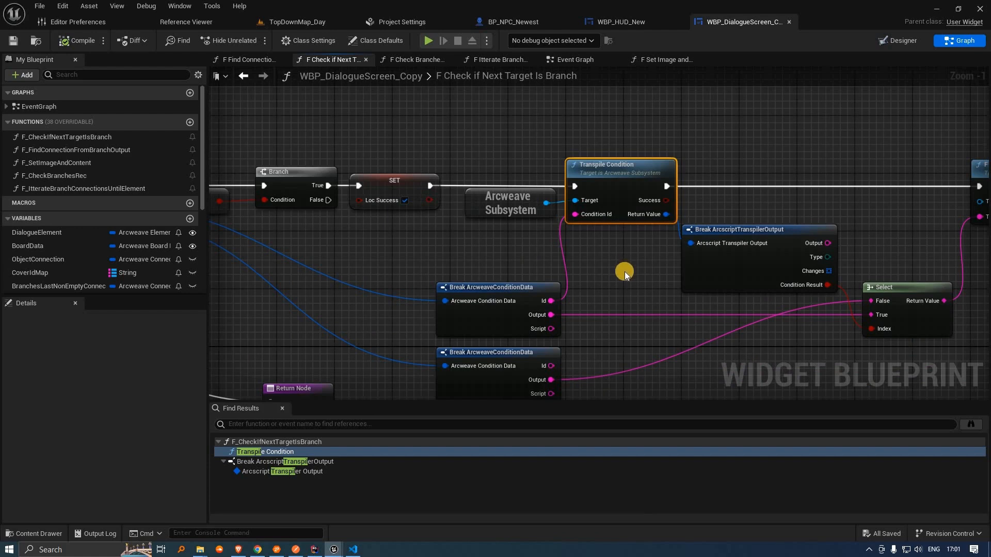
Step: Compare the Transpile Condition node with the Arcweave Wanda Dialogue branch
scroll(624, 271, down, 3)
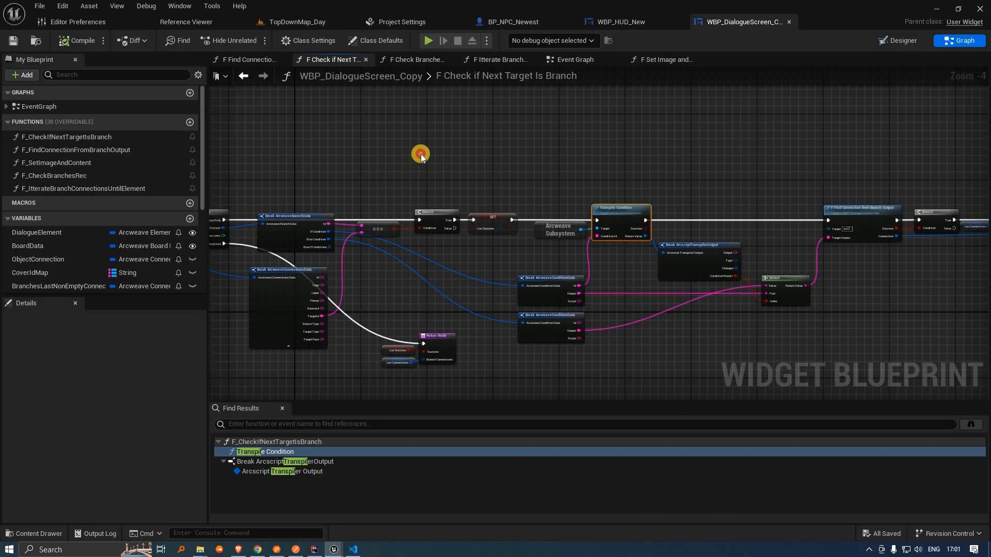
key(alt+Tab)
scroll(466, 249, up, 3)
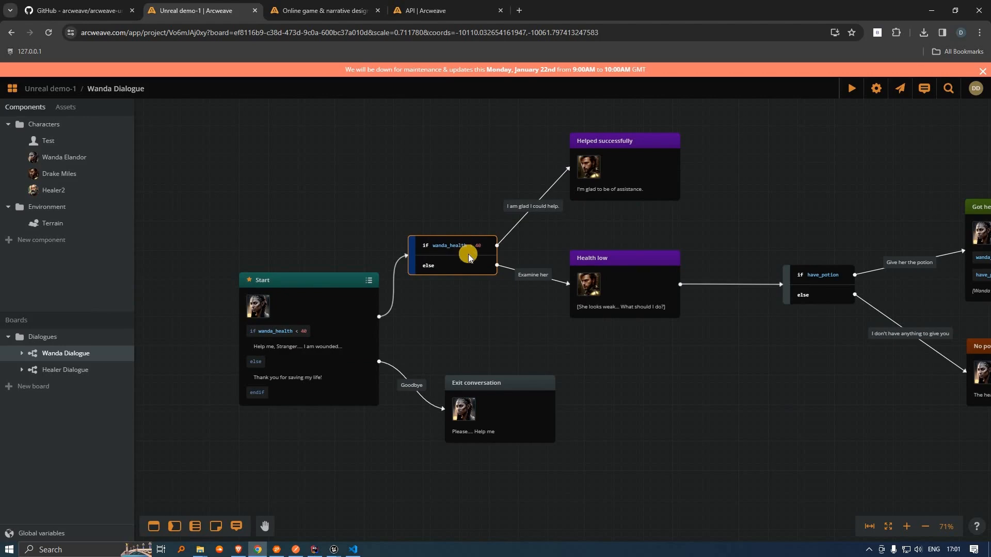
key(alt+Tab)
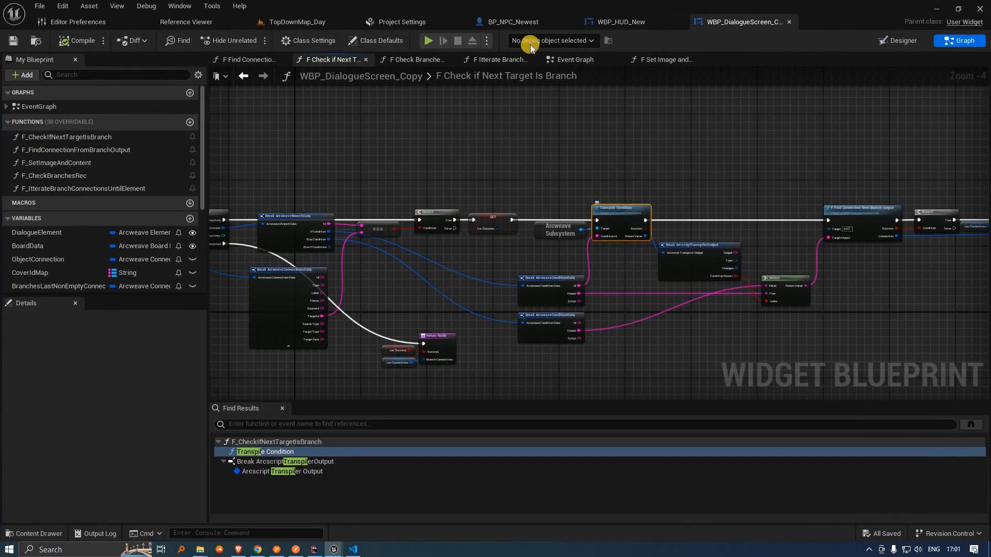
scroll(422, 215, down, 4)
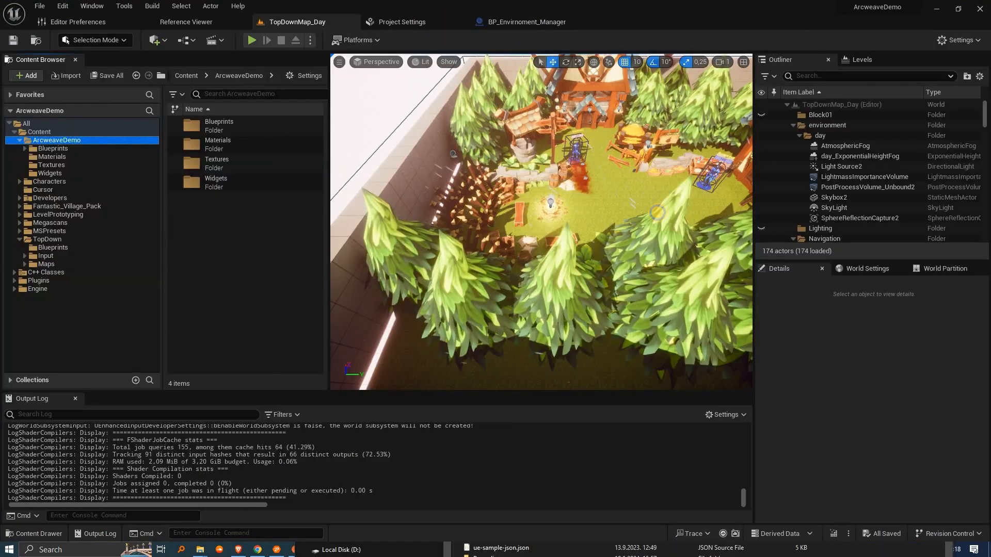
Step: Change the Envirnoment component's Time value from Day to Night in its card
right_drag(657, 213, 545, 248)
right_drag(557, 252, 524, 264)
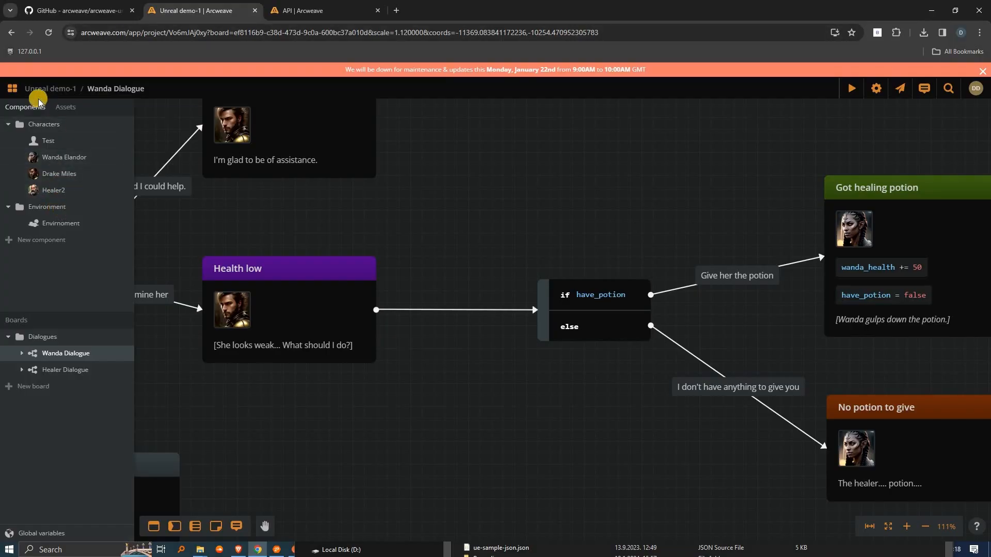
click(88, 227)
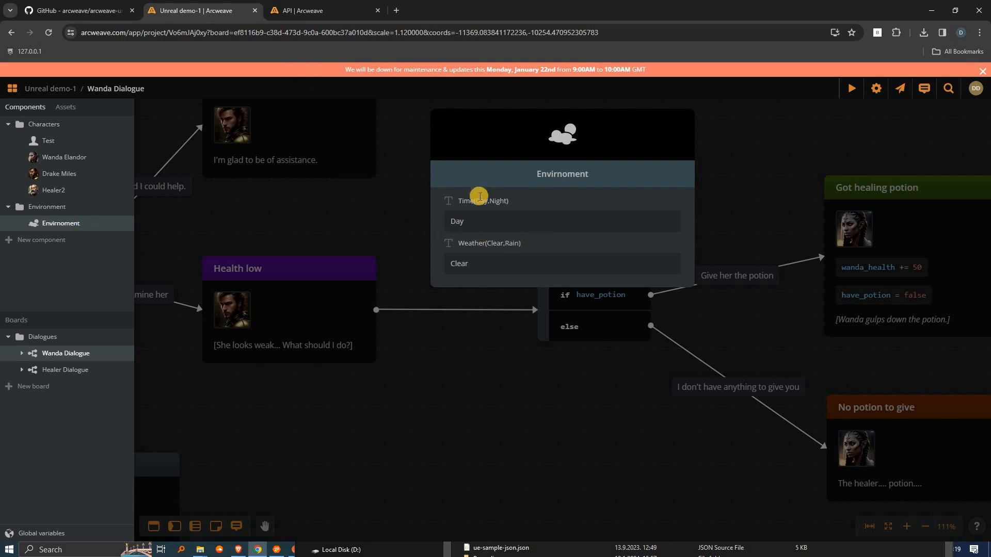
drag(475, 201, 463, 227)
double_click(462, 226)
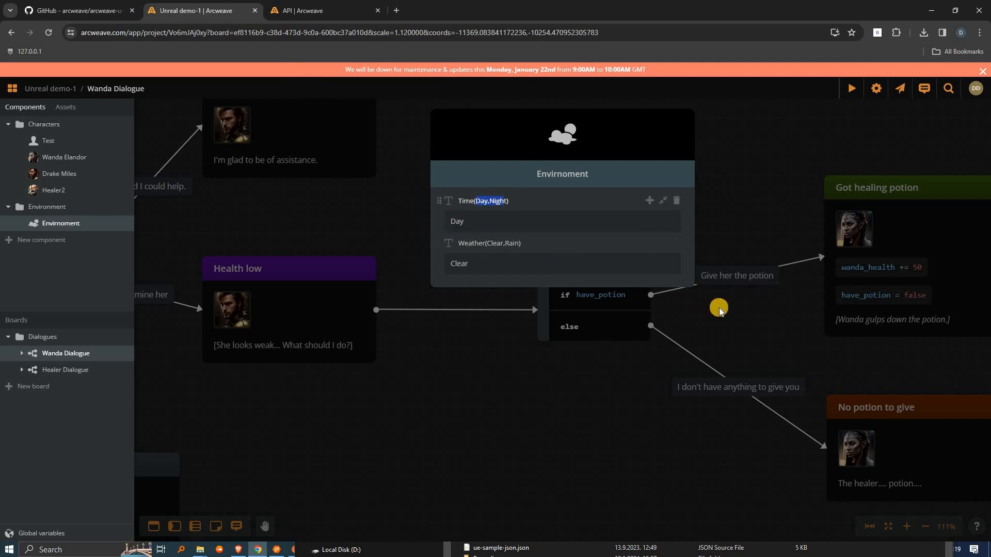
text(Night)
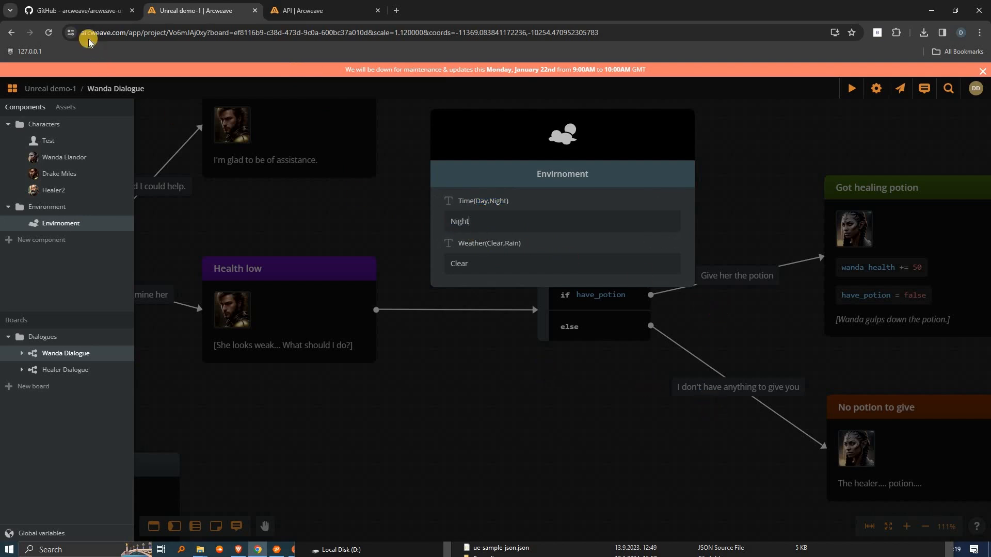
click(420, 190)
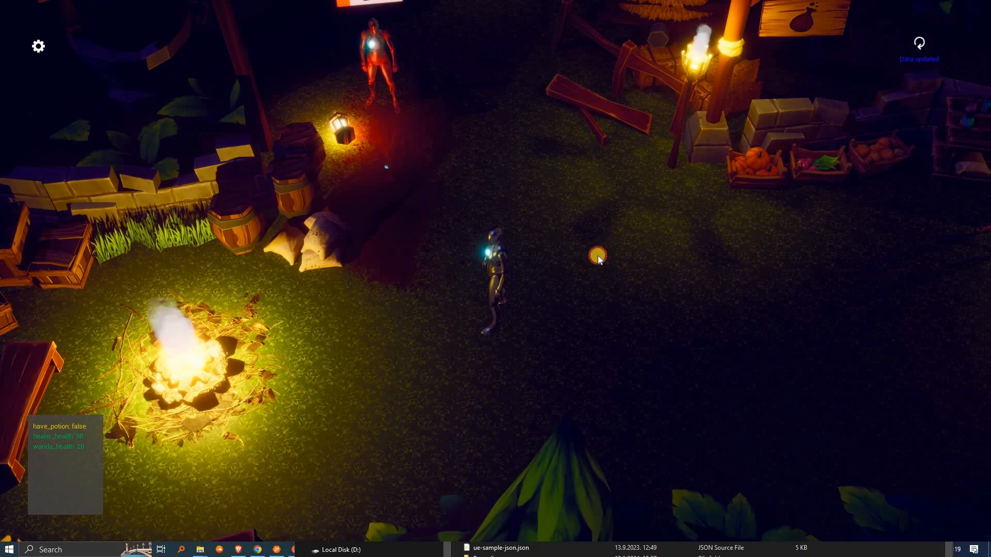
Step: Change the Arcweave Weather value to Rain and walk the character around the village to see the rain
click(493, 367)
key(w)
key(d)
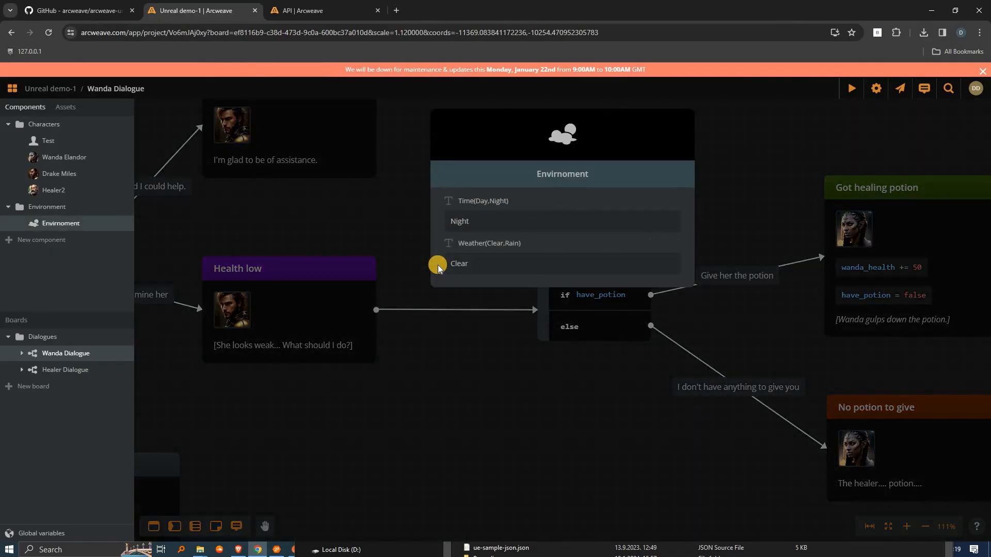
text(Rain)
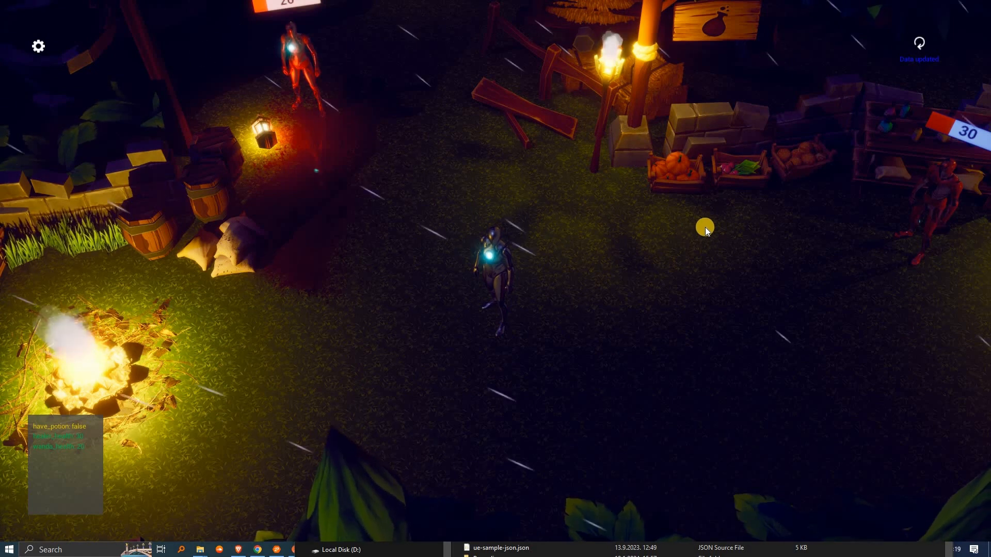
click(693, 192)
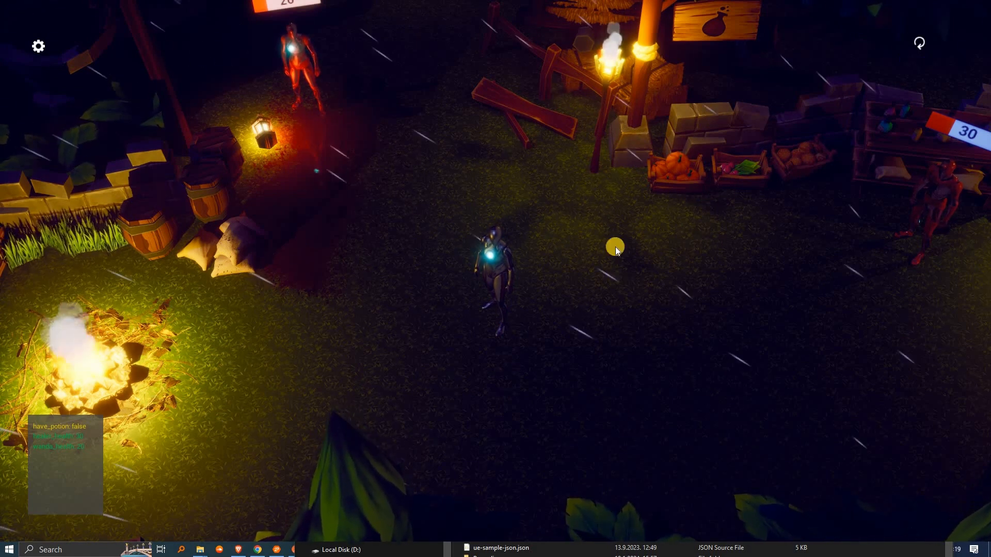
click(416, 369)
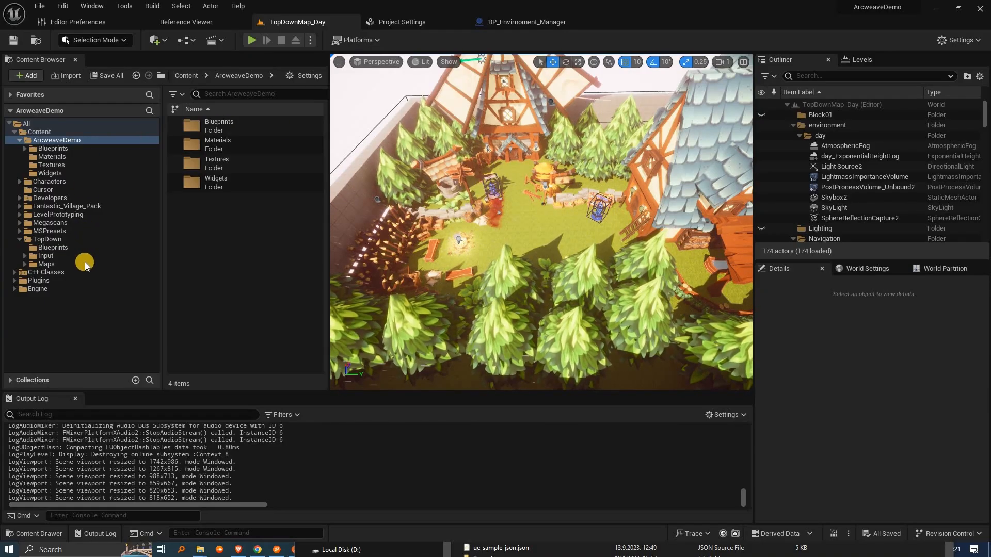
Step: Open the TopDownMap_Night level, filter the Outliner for 'env', and open BP_Envirnoment_Manager's blueprint
click(66, 264)
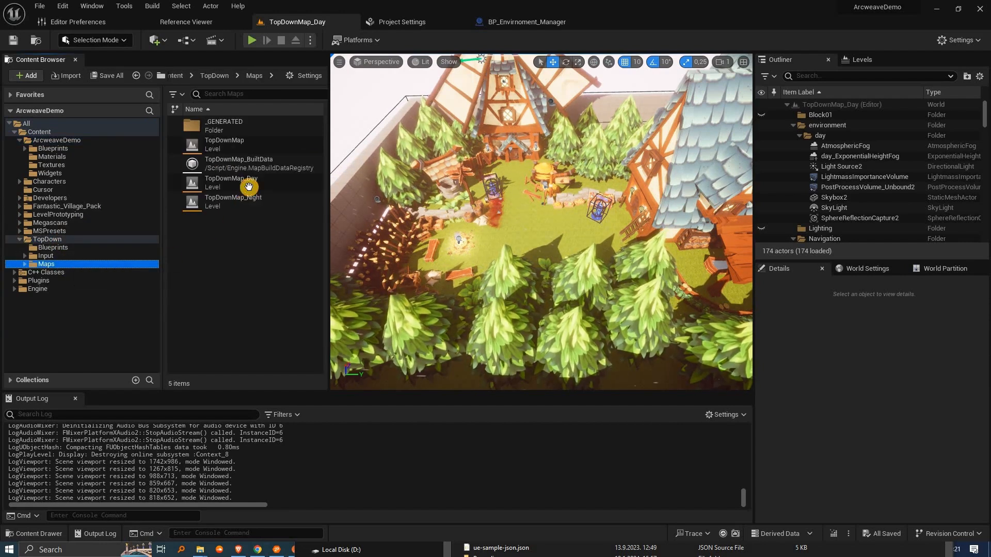
click(249, 202)
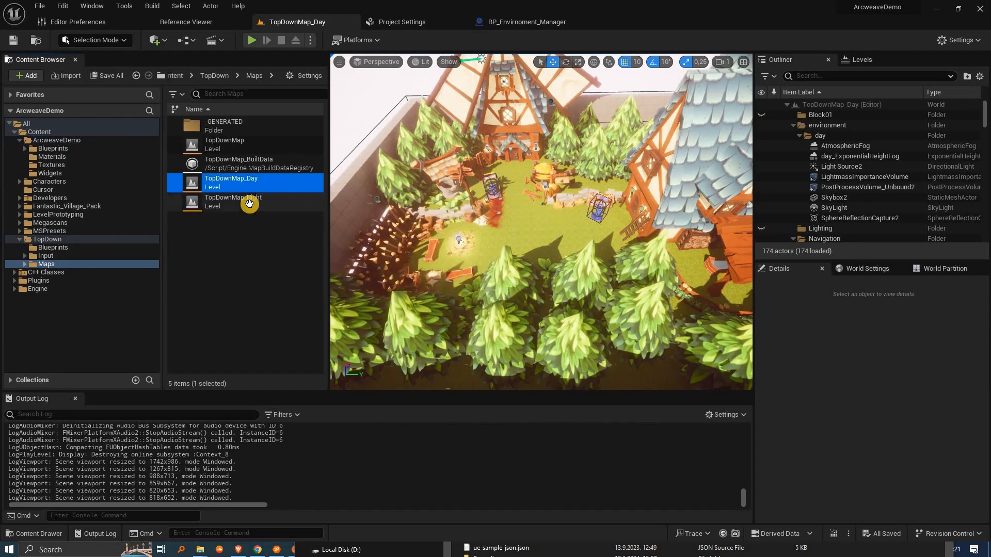
click(843, 75)
text(env)
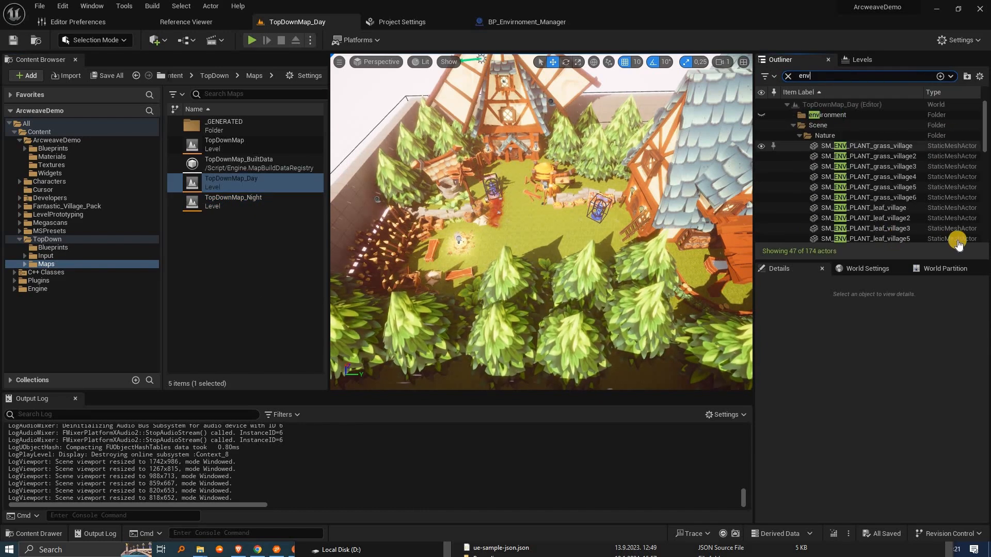
scroll(954, 239, down, 10)
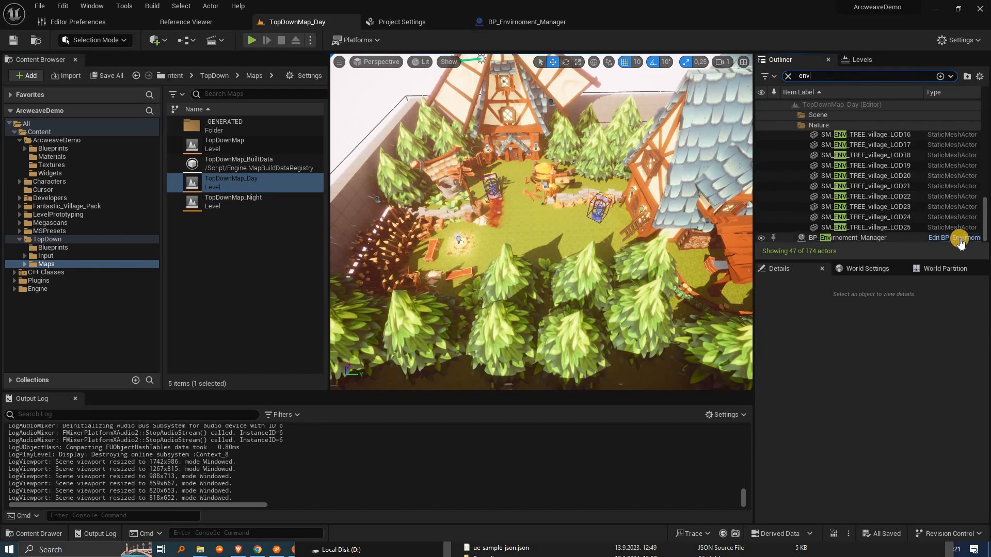
click(959, 238)
key(ctrl+b)
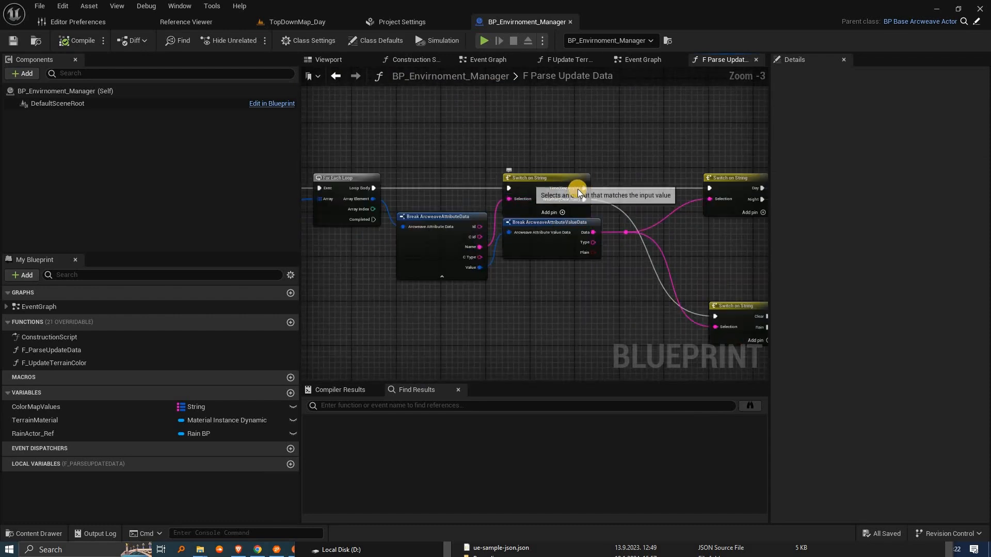
click(549, 198)
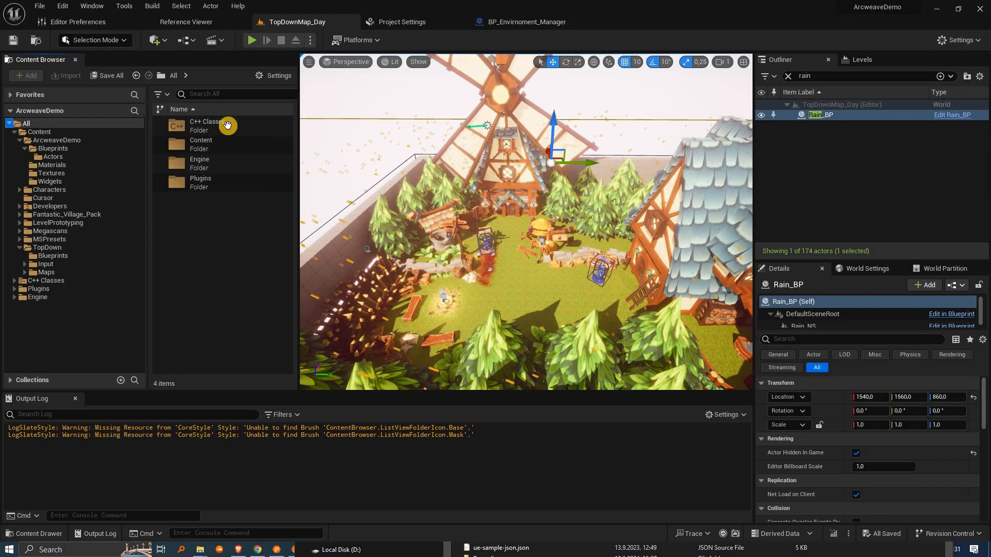
Step: Package the project for Windows with Desktop > Arcweave > tutorial as the output folder
click(357, 39)
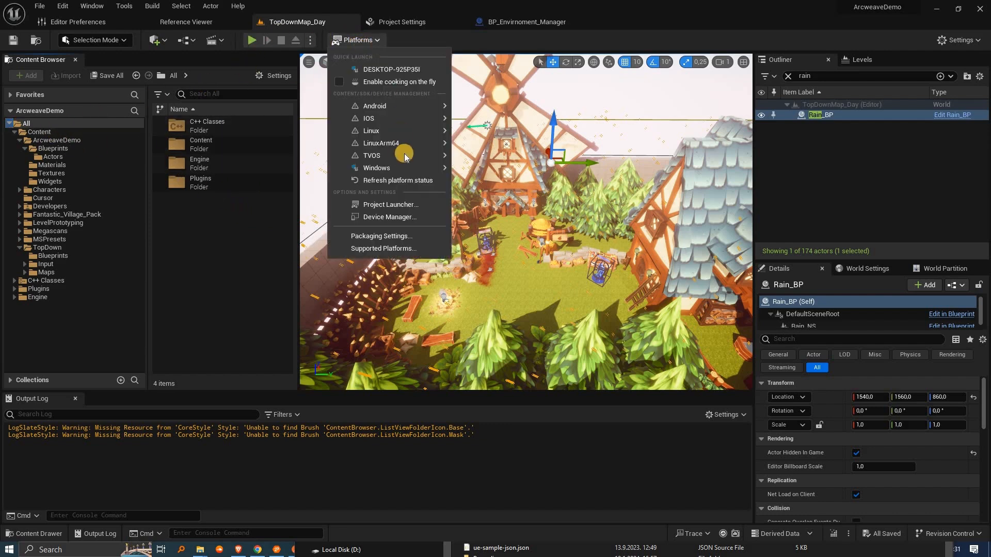
mouse_move(431, 168)
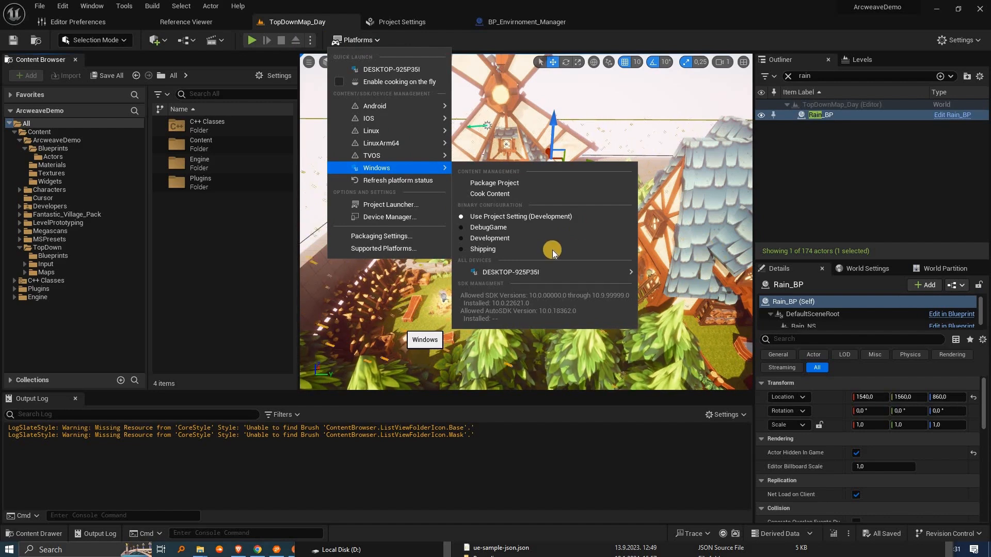
click(546, 186)
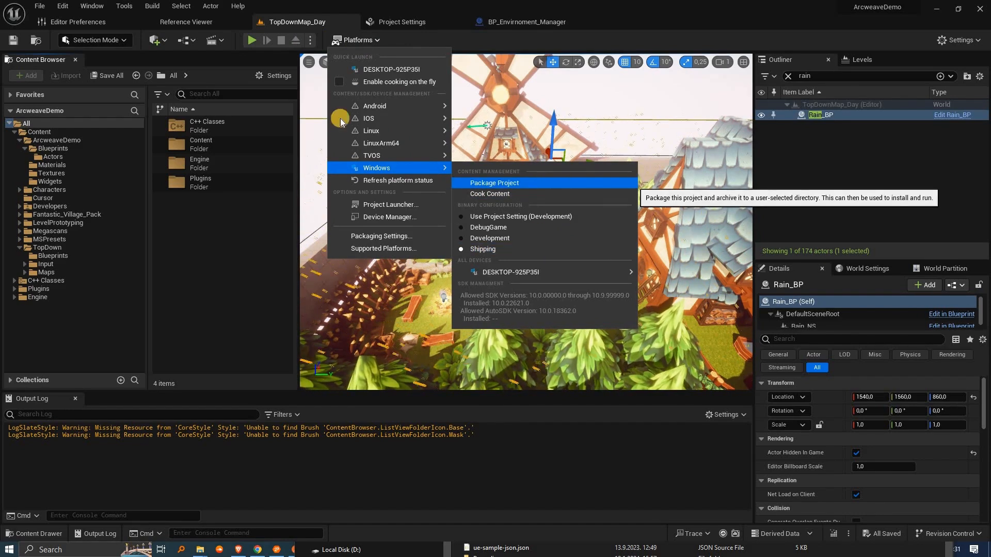
click(63, 151)
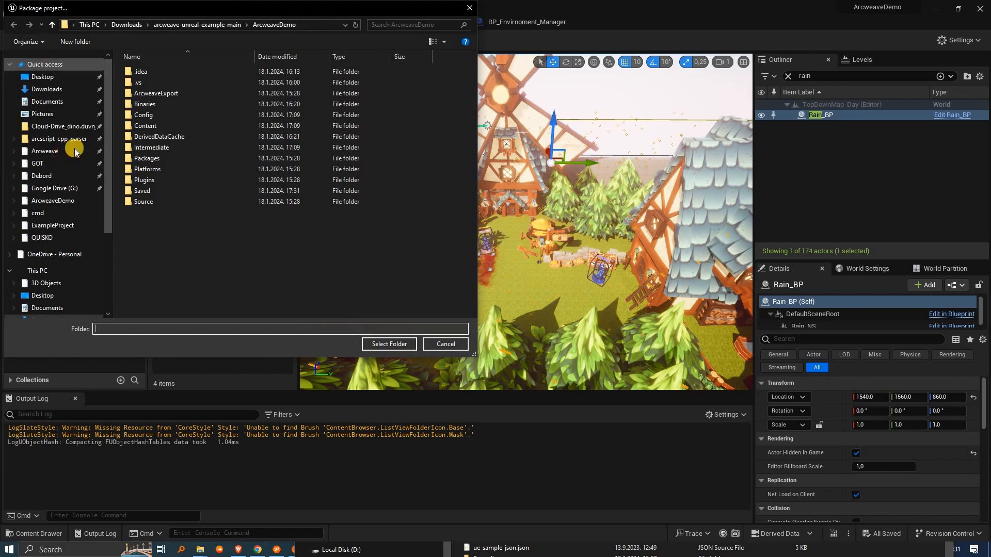
double_click(329, 96)
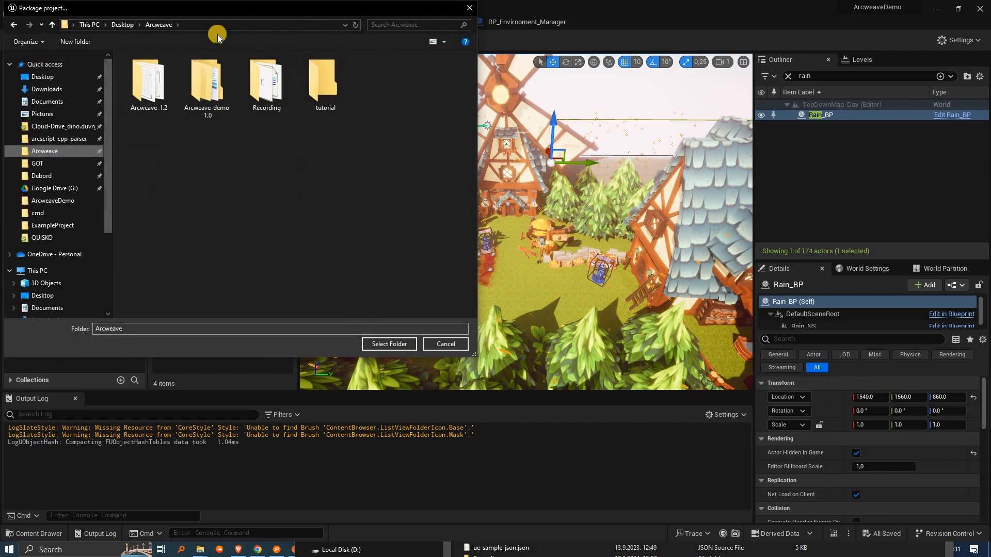
click(394, 347)
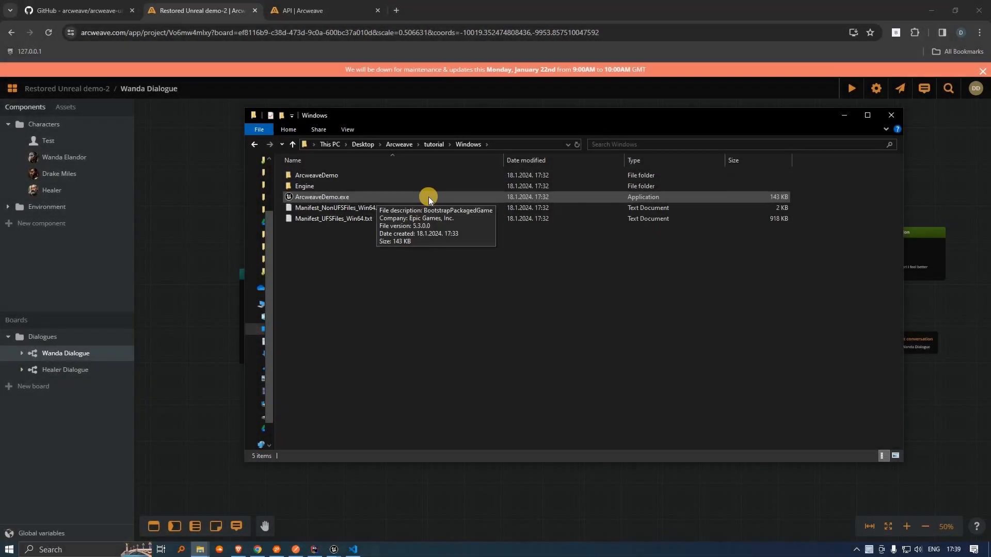
Step: Launch ArcweaveDemo.exe, select its project hash, and open Restored Unreal demo-2 in Arcweave
double_click(428, 196)
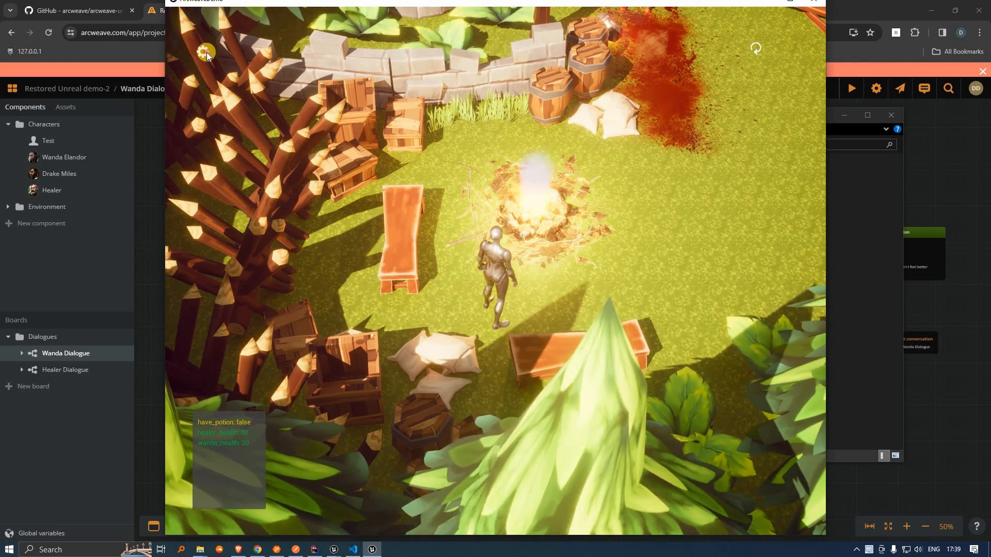
drag(312, 81, 292, 82)
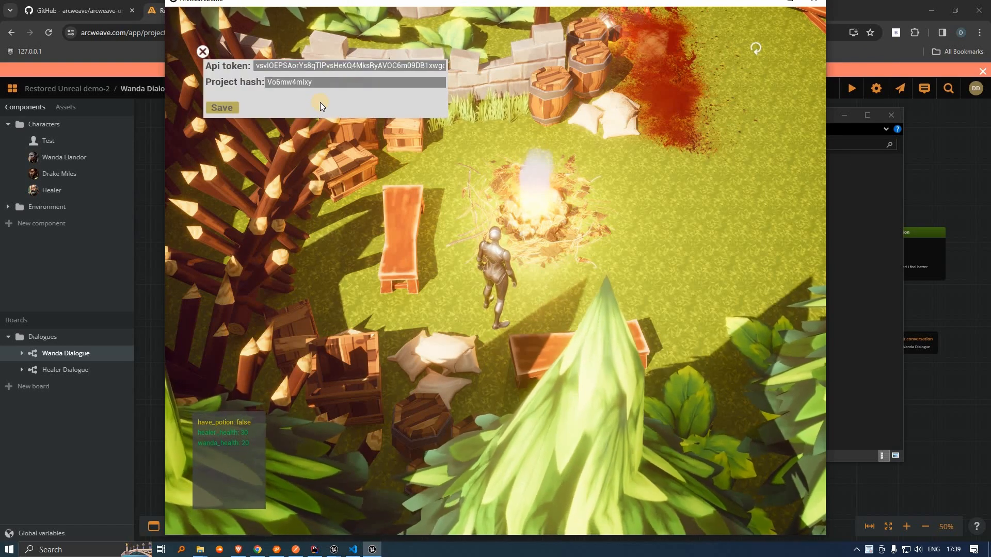
key(ctrl+a)
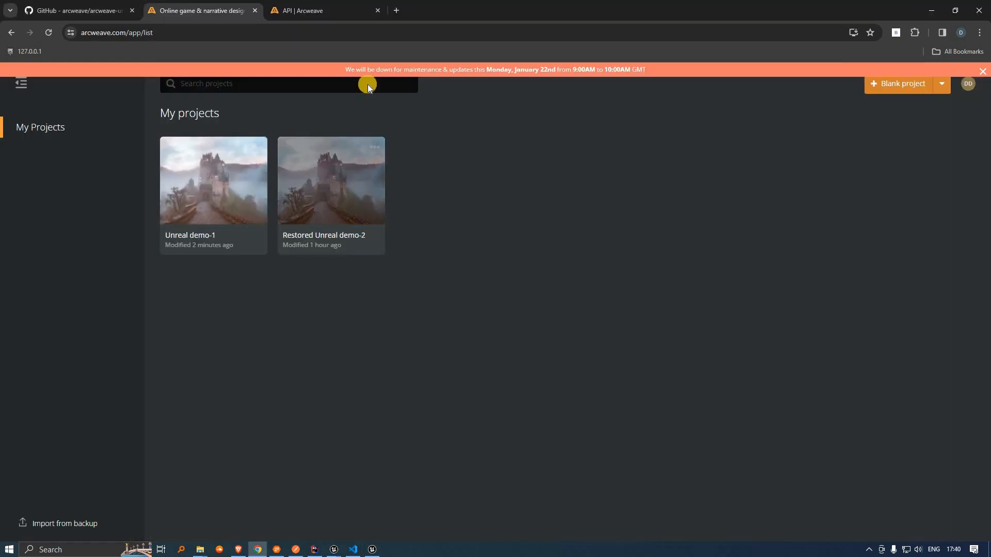
click(305, 188)
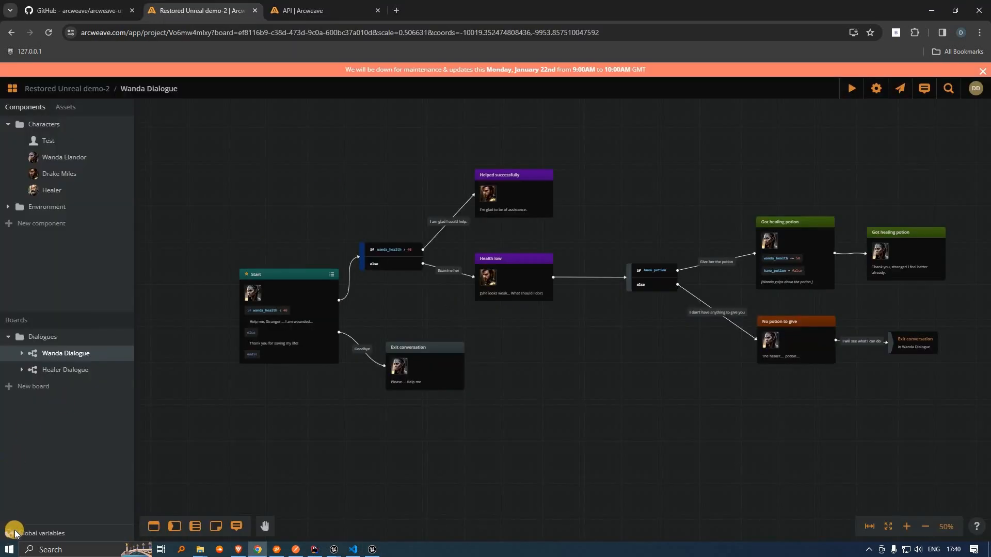
Step: Check global variables, open Unreal demo-1 and its Envirnoment component, then copy its hash back to the game
click(16, 533)
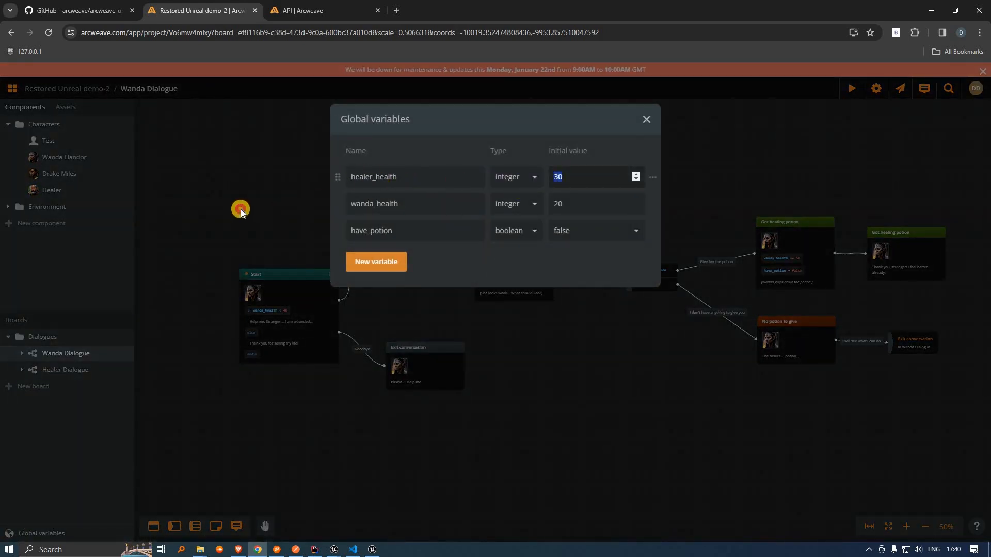
click(12, 89)
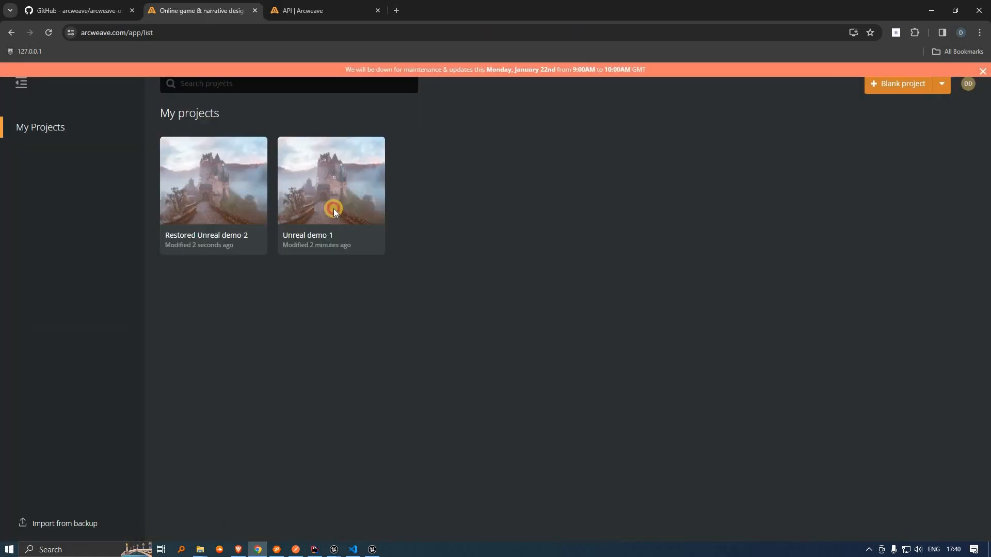
click(334, 209)
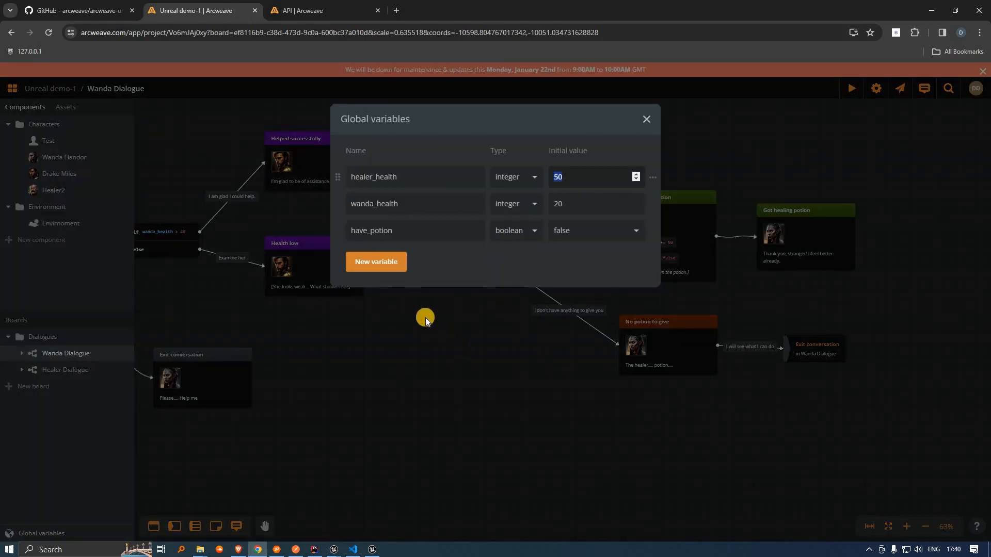
click(242, 169)
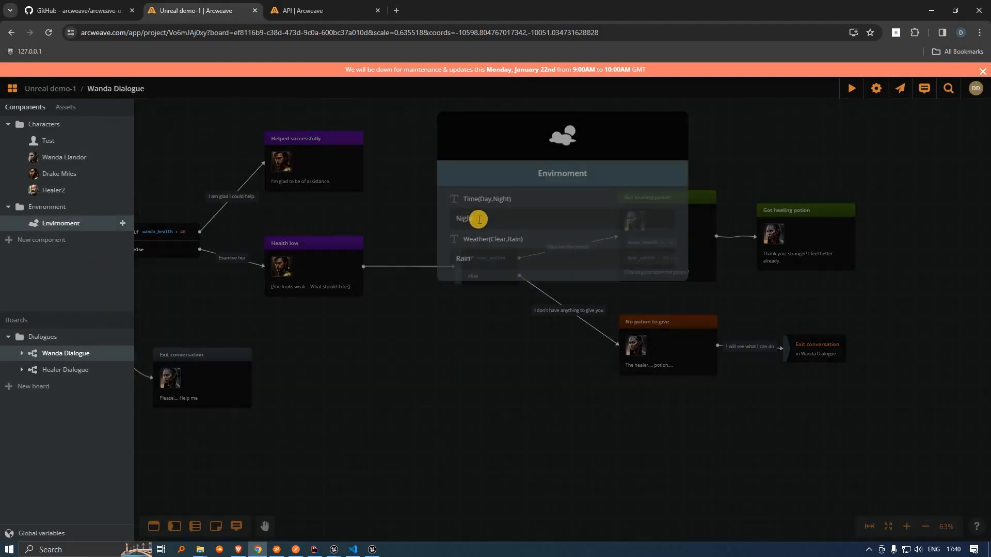
click(13, 89)
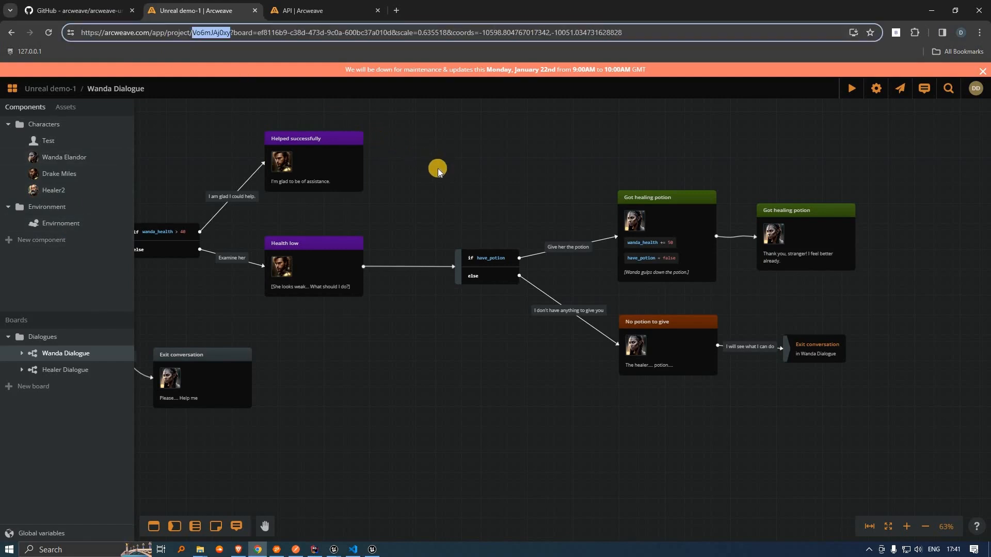
key(alt+Tab)
Step: Paste the Unreal demo-1 hash into Project hash, save, close settings, and reload the game's data
drag(267, 82, 323, 98)
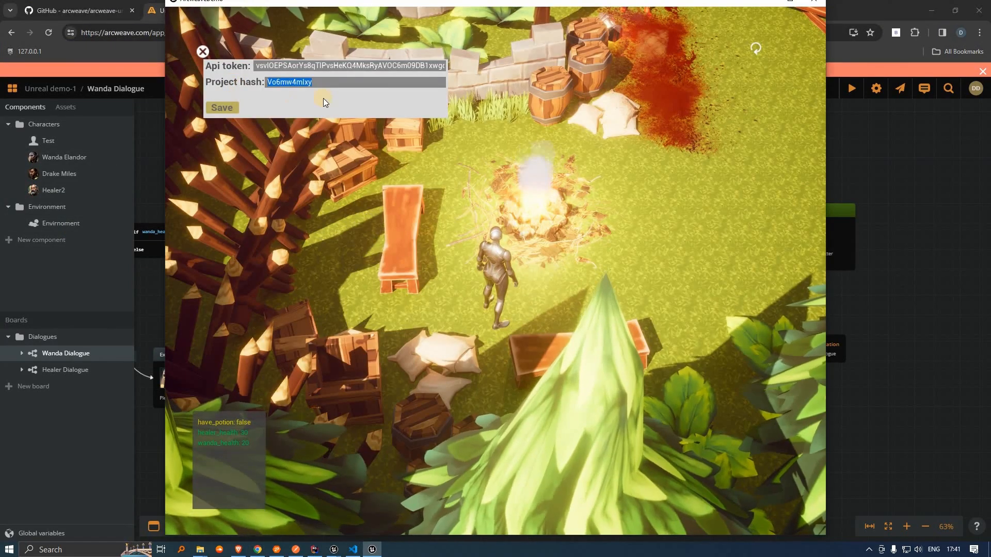
click(227, 110)
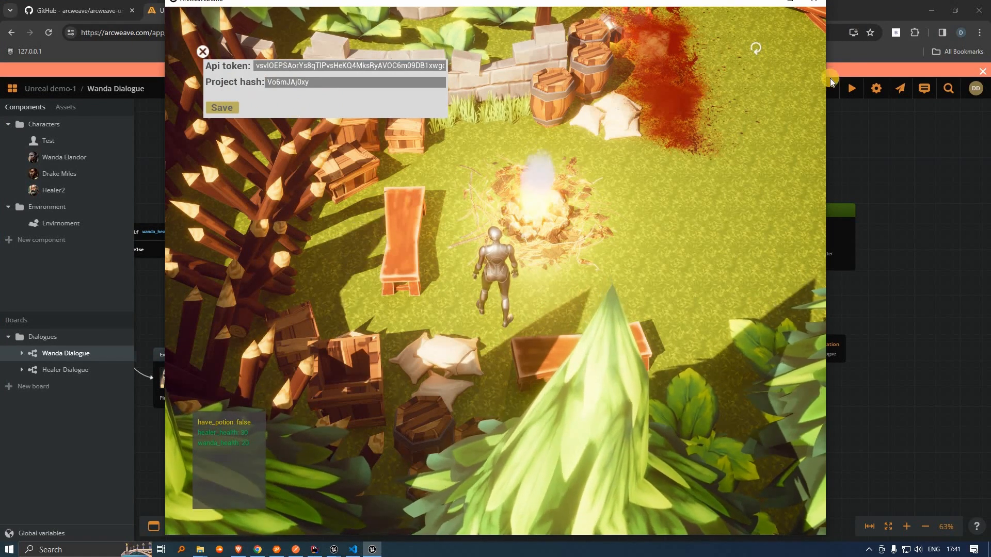
click(755, 49)
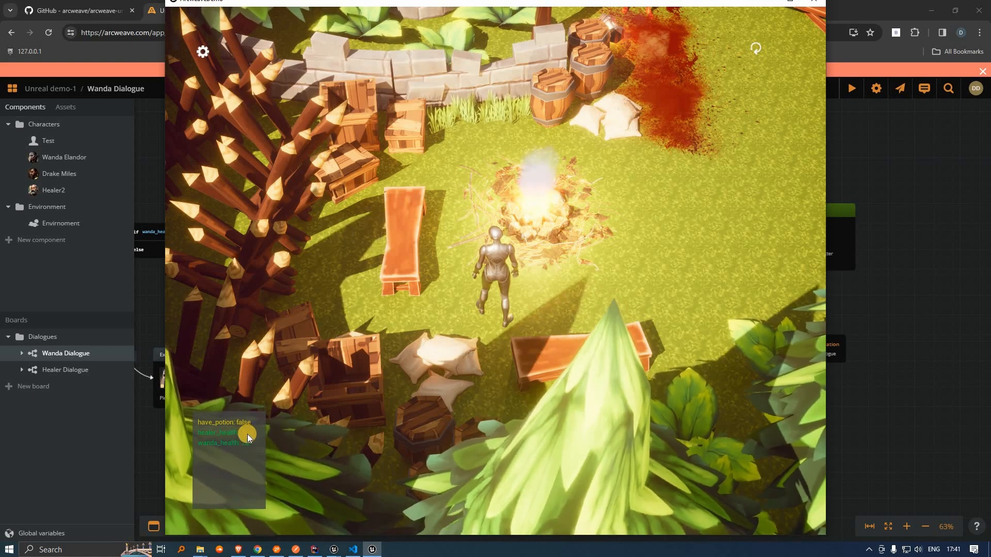
click(756, 49)
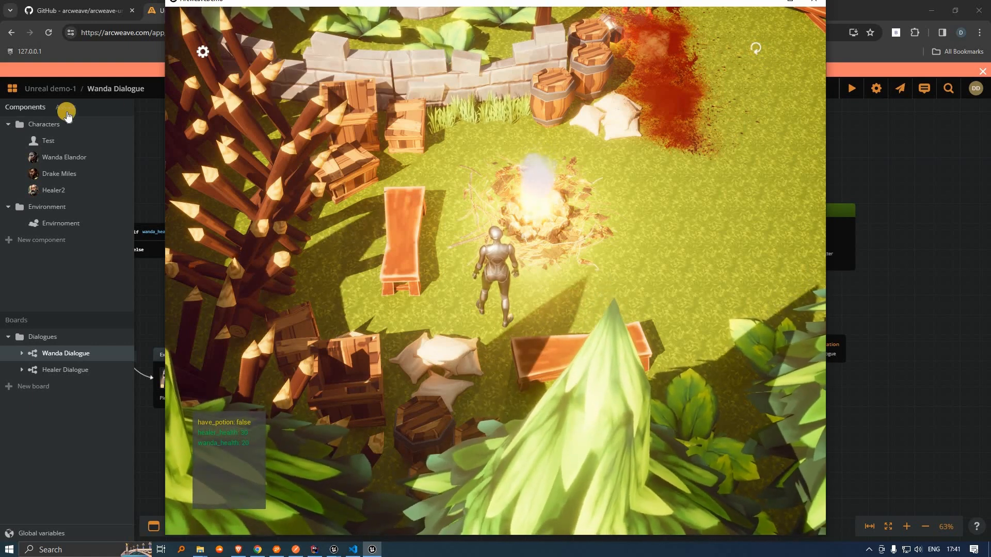
click(755, 49)
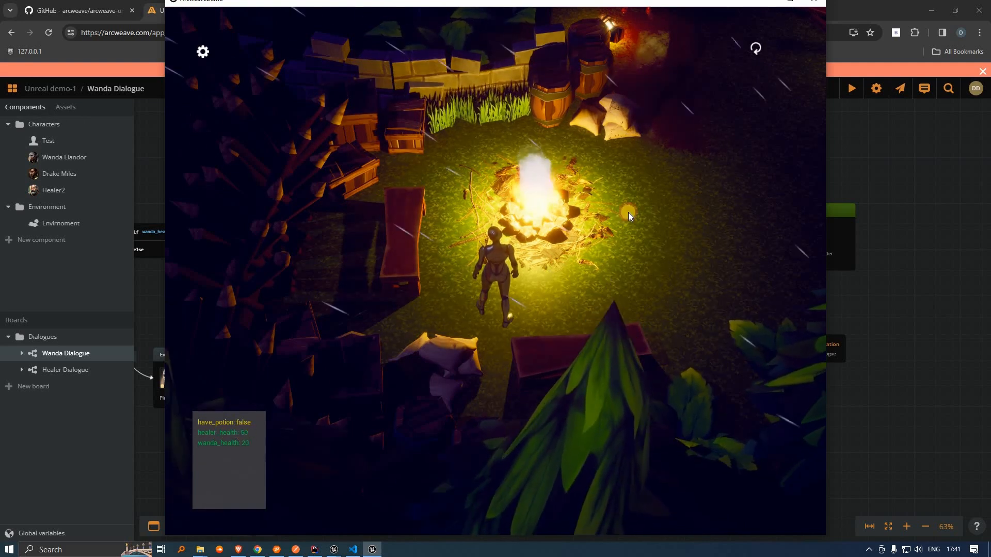
Step: Walk the character past the campfire to Wanda Elandor and open her Arcweave character card
key(d)
key(w)
click(640, 332)
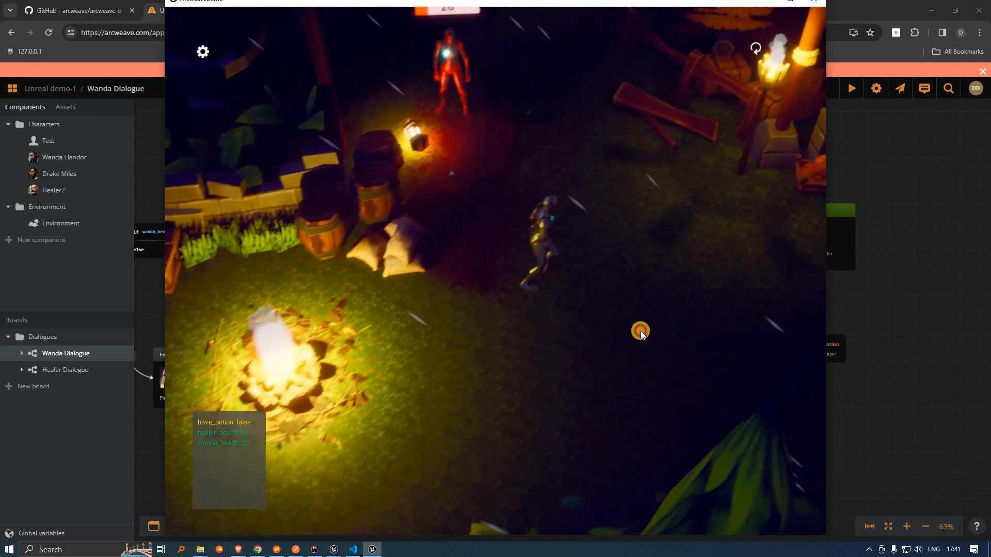
click(661, 321)
click(648, 342)
click(641, 346)
click(650, 311)
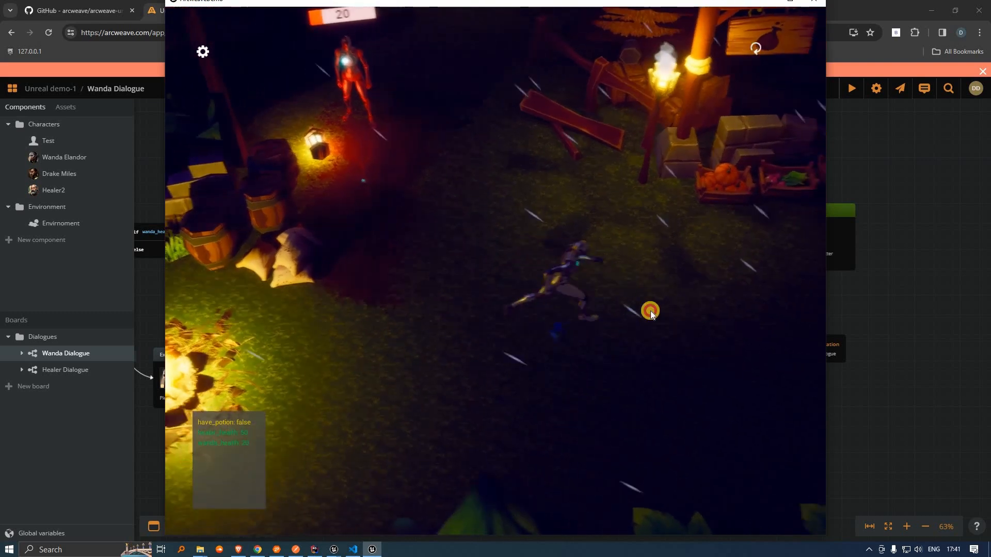
click(366, 227)
click(311, 223)
click(292, 221)
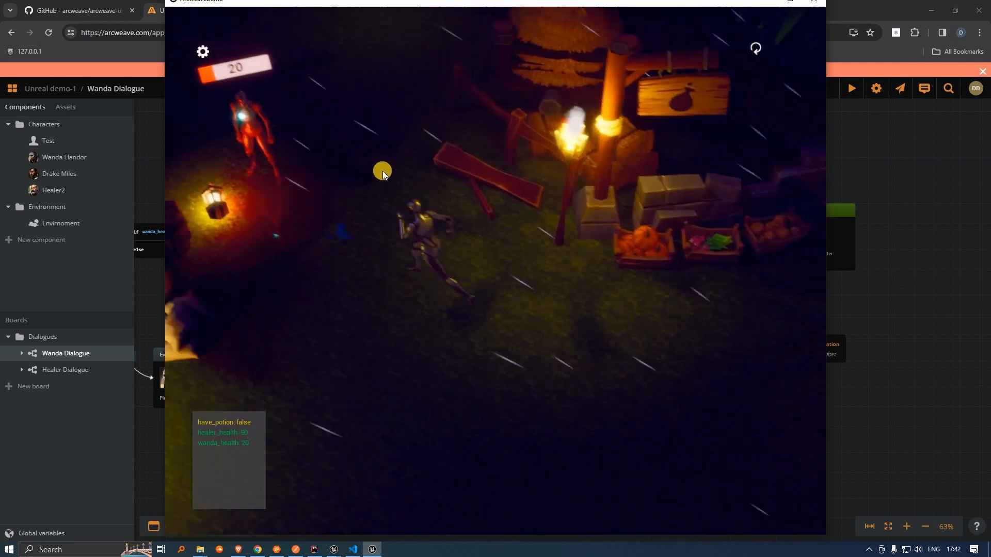
click(363, 172)
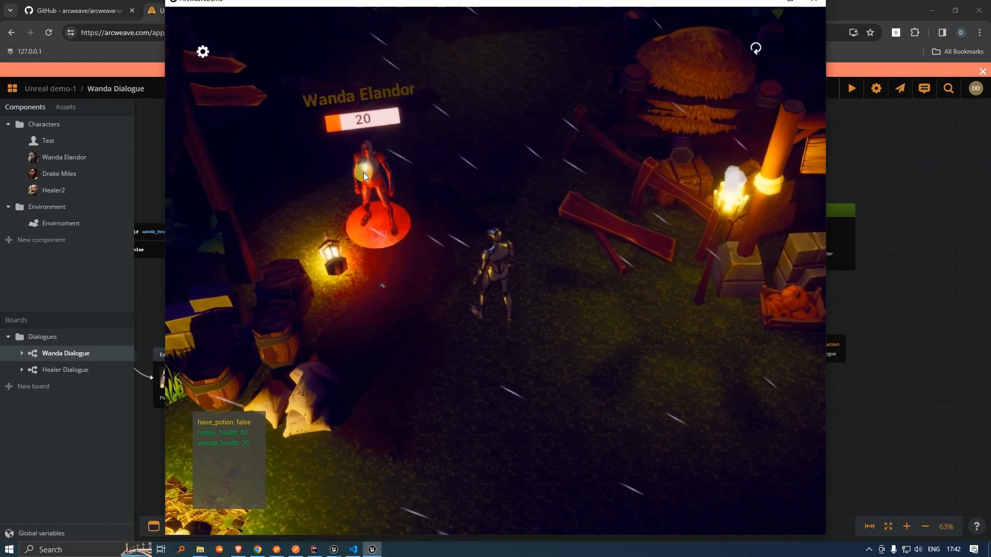
click(83, 162)
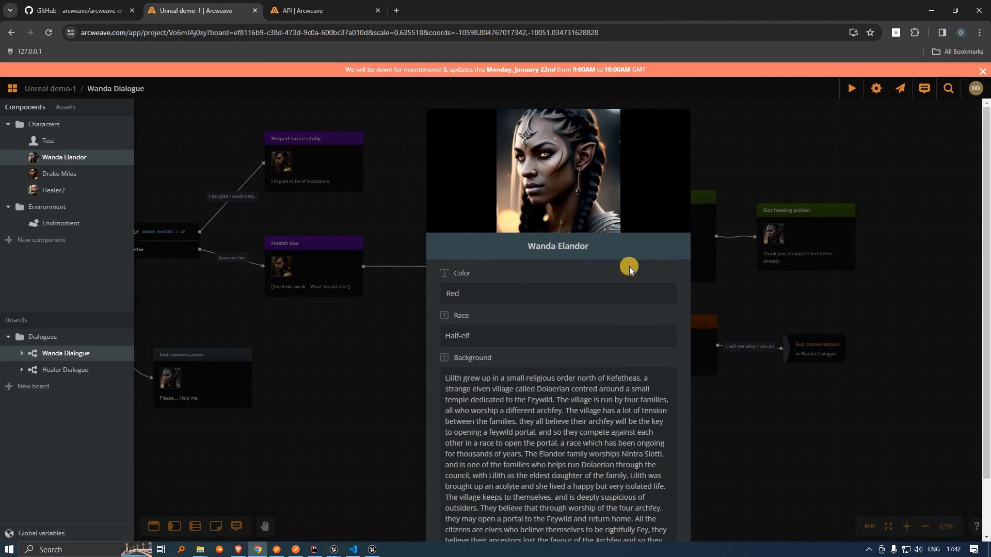
Step: Rename Wanda to 'Wanda Elandor Elf', close her card, and reload the data in the game
mouse_move(630, 266)
text(Elf)
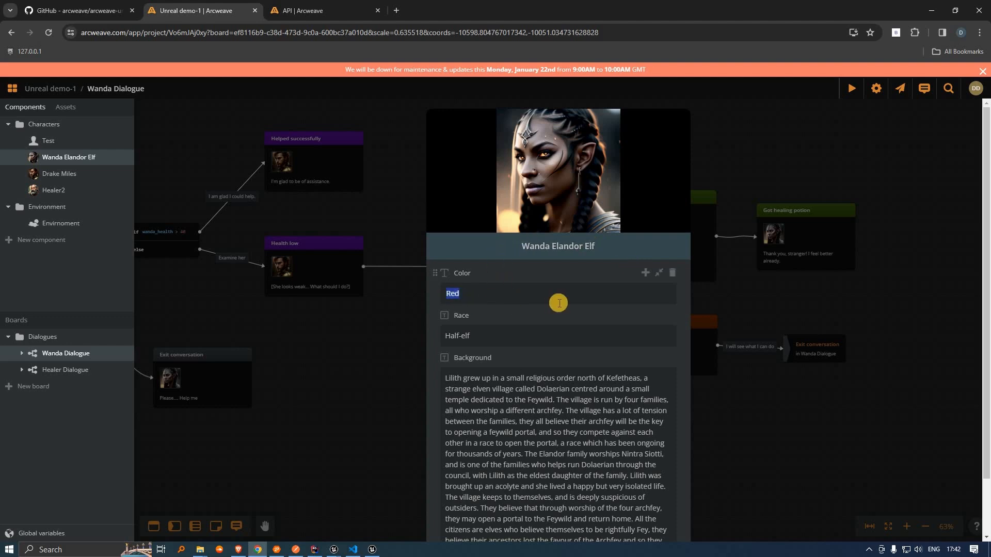
click(390, 317)
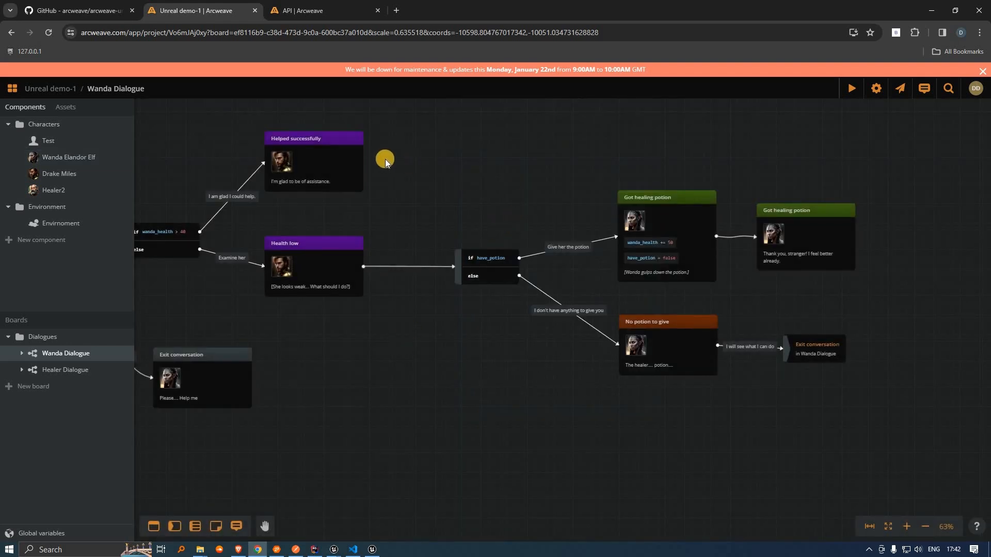
key(alt+Tab)
click(755, 49)
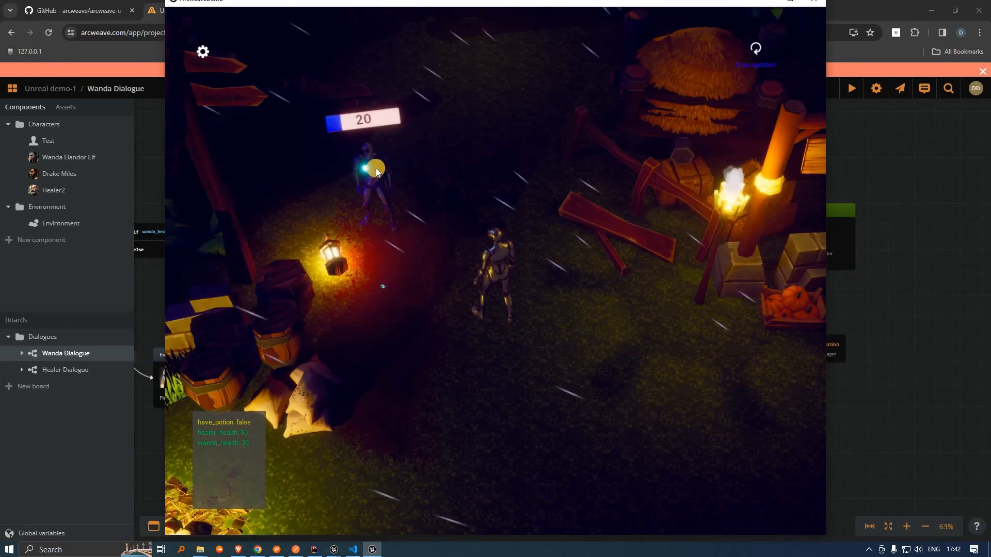
Step: Check Wanda's nameplate reads Wanda Elandor Elf with 20 health, then walk the player away
click(376, 170)
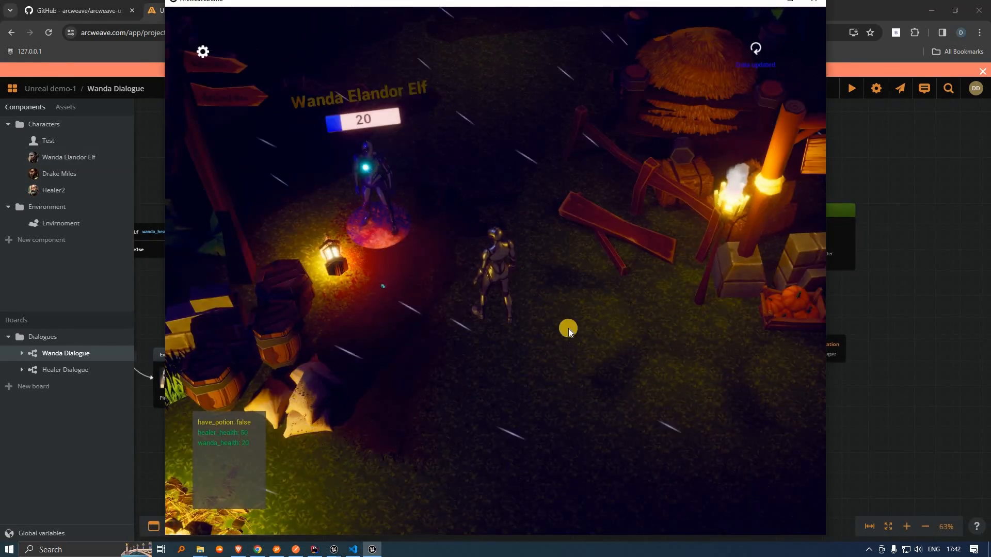
click(491, 385)
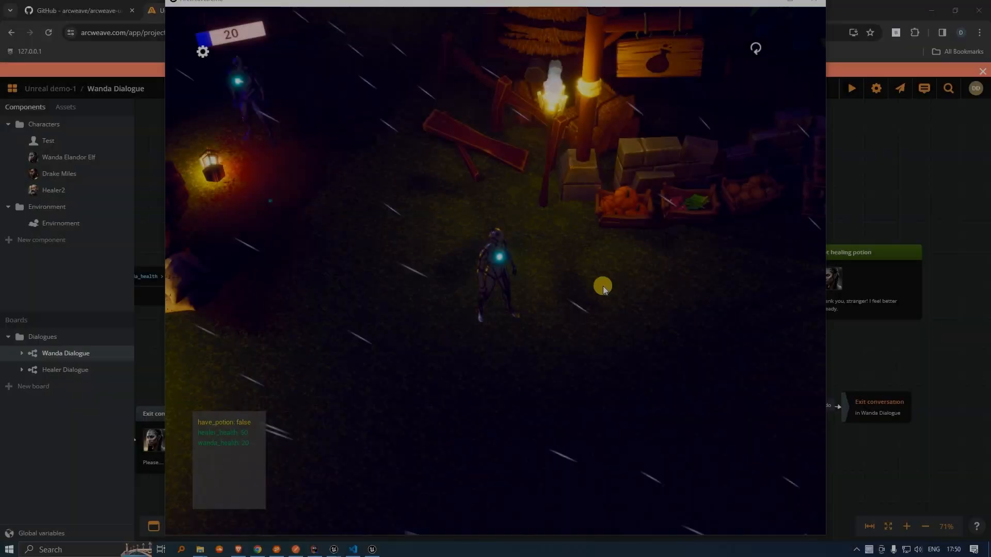
Step: Walk to Wanda, examine her, and hear her plea for help
click(602, 286)
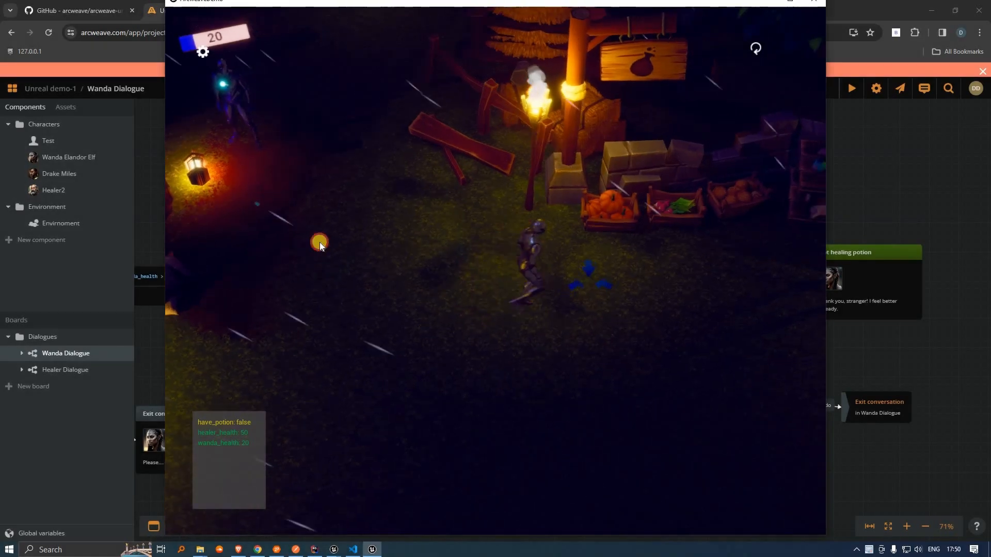
click(320, 242)
click(297, 248)
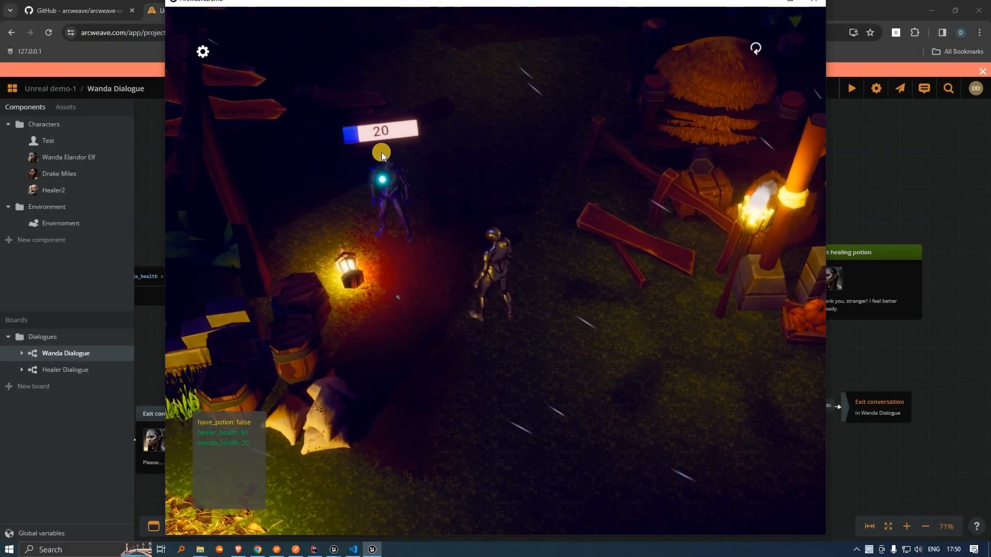
click(390, 189)
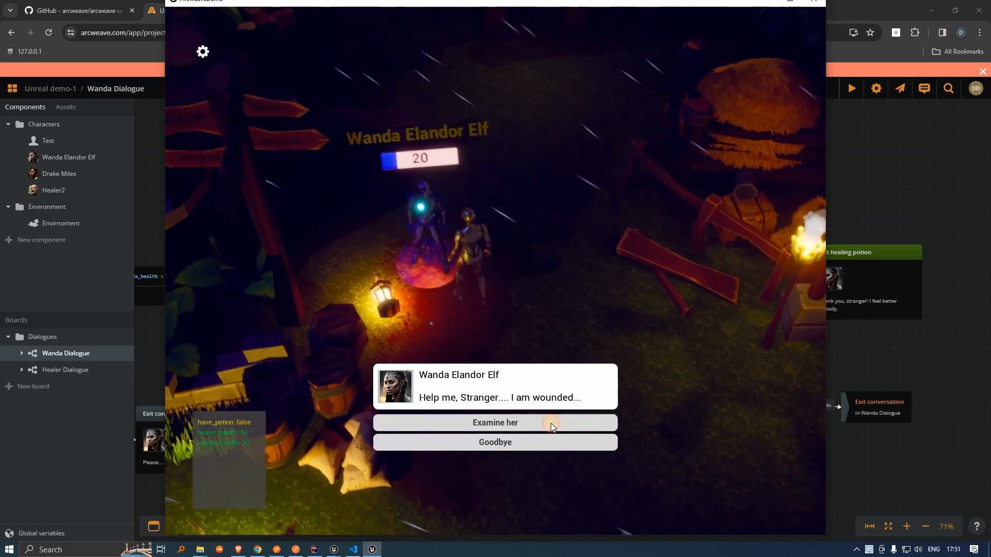
click(550, 423)
click(549, 423)
click(550, 423)
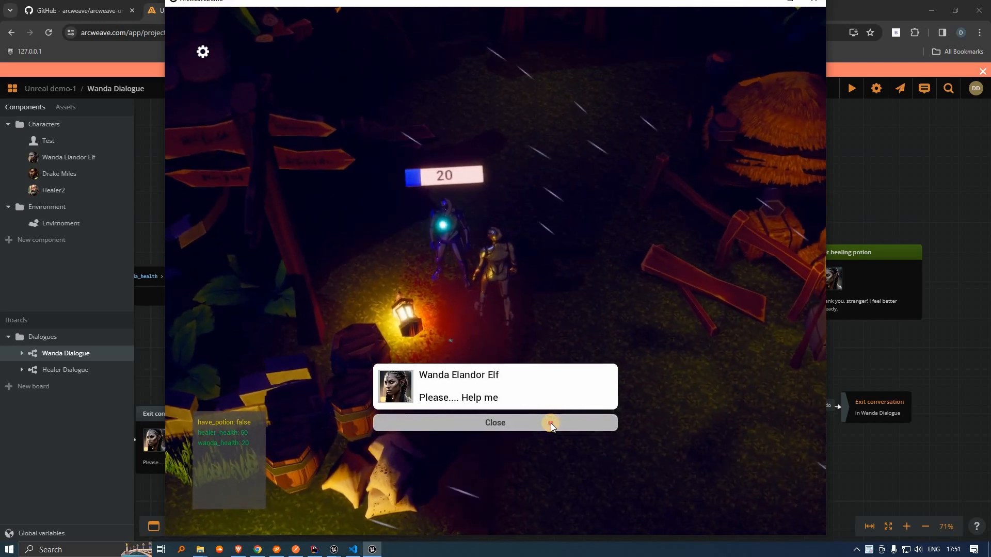
click(726, 416)
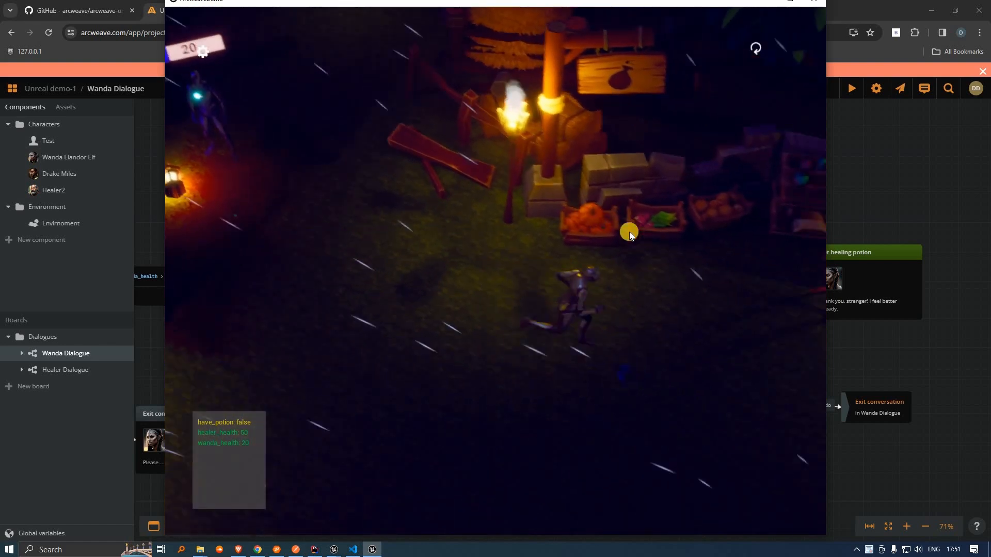
Step: Ask Healer2 for help and receive the healing potion
click(531, 426)
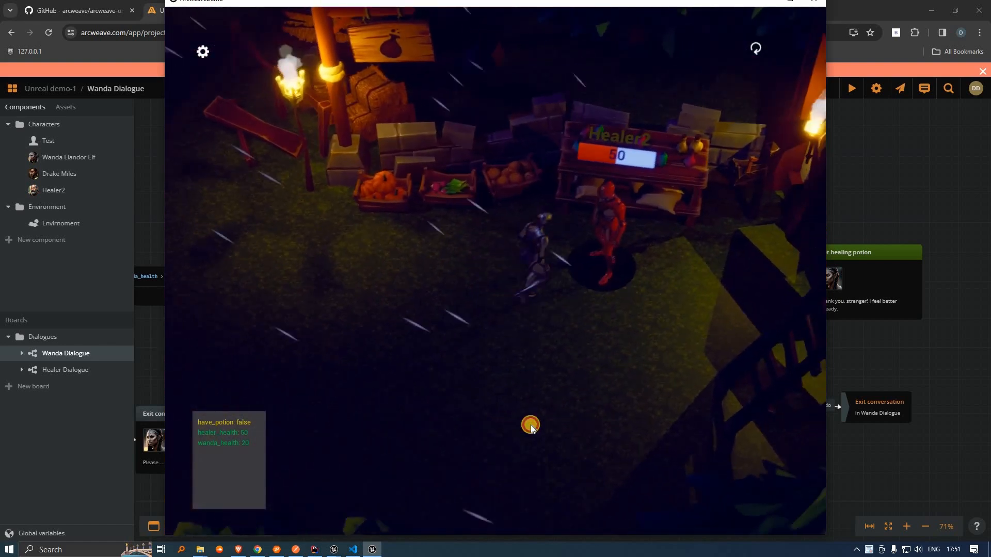
click(530, 435)
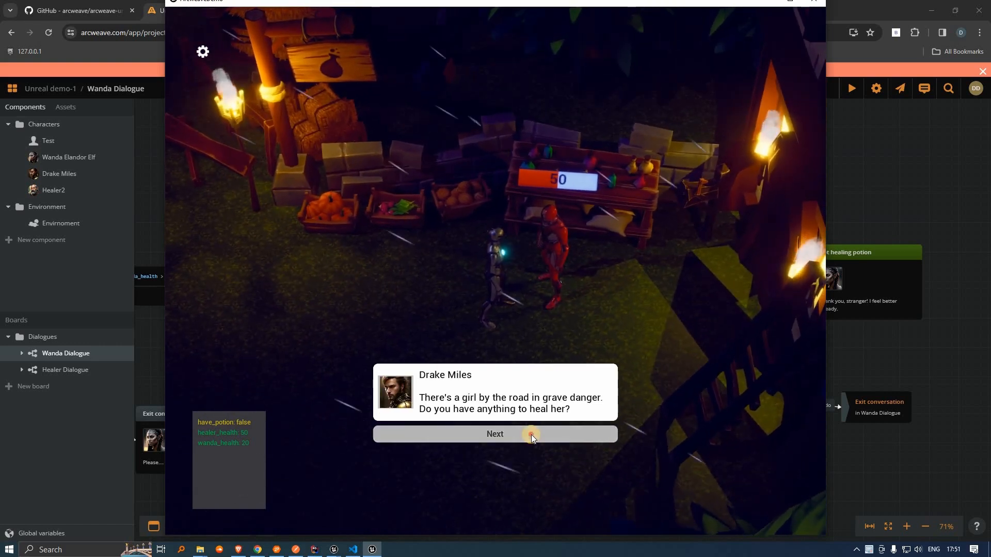
click(531, 435)
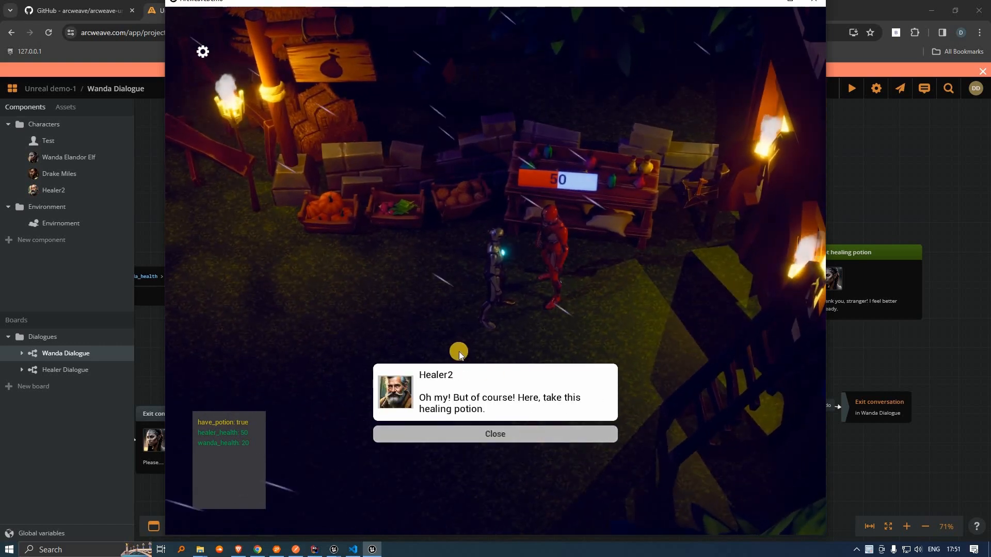
Step: Give Wanda the potion so her health reaches 80, then return to Arcweave
click(290, 285)
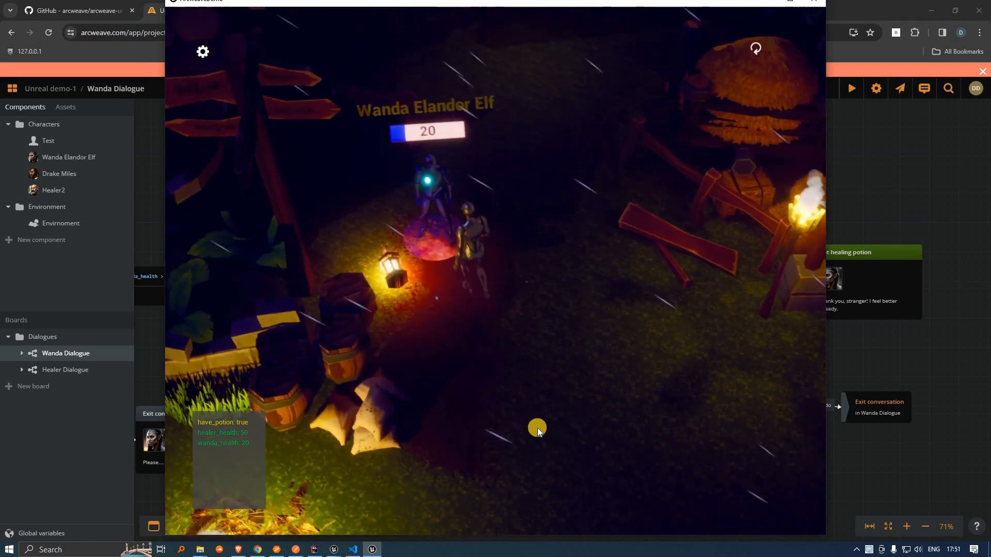
click(538, 423)
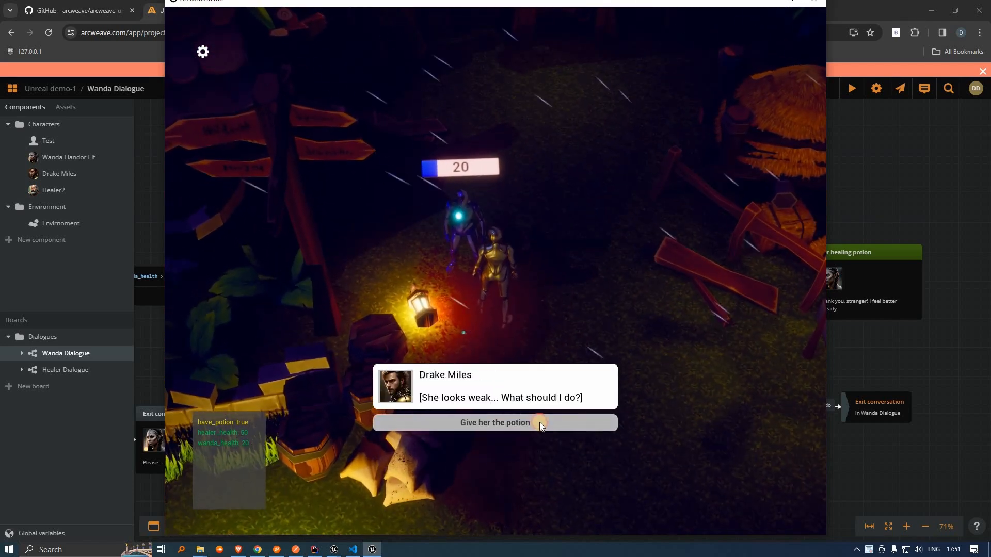
click(540, 422)
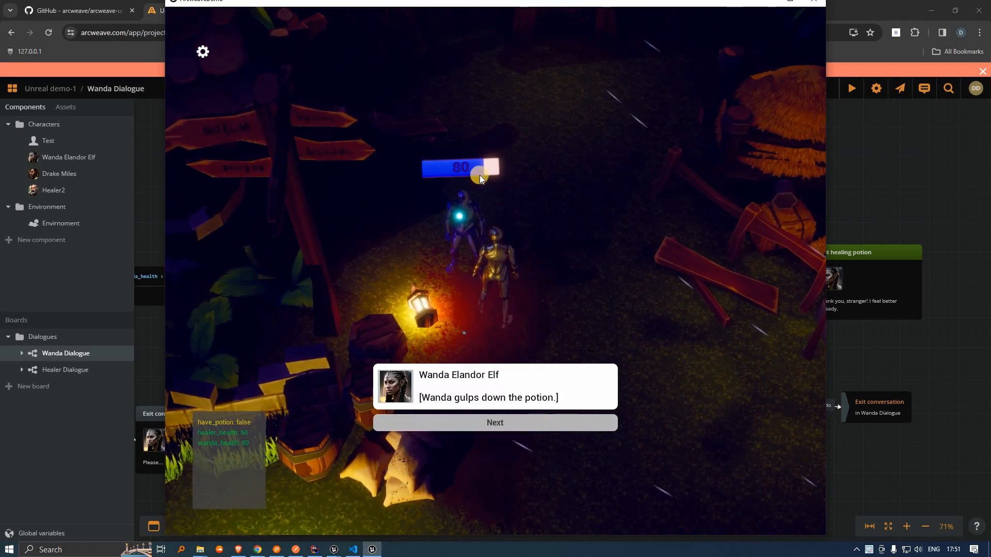
click(573, 419)
click(574, 422)
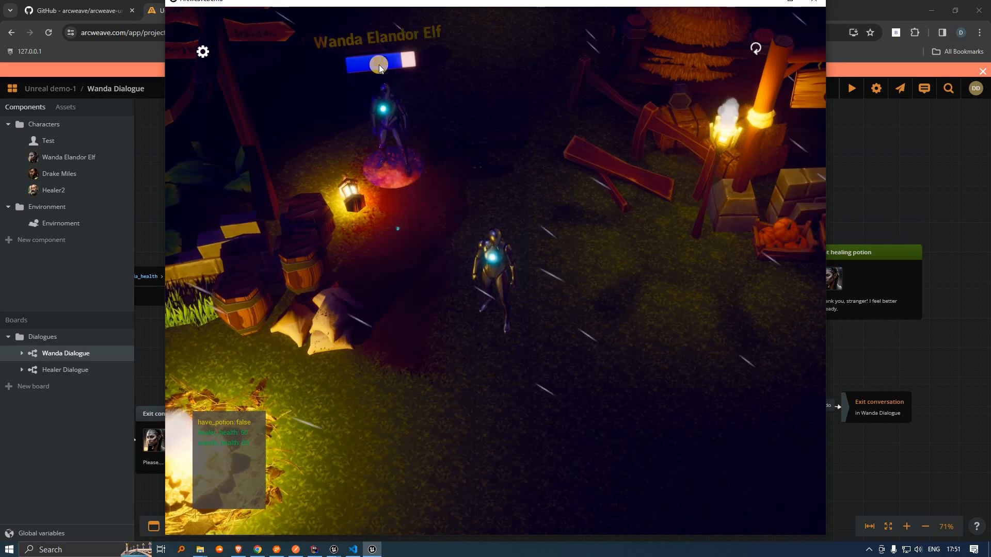
key(alt+Tab)
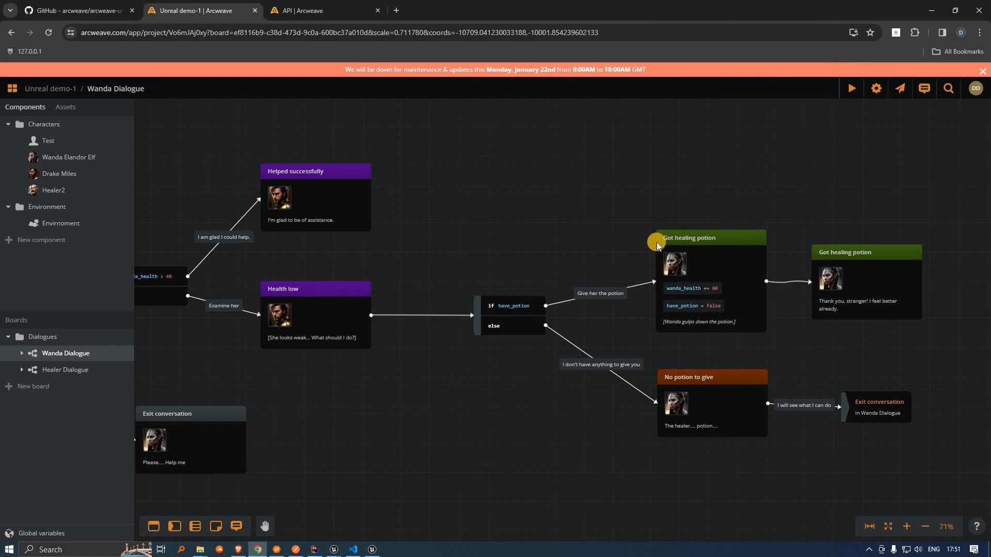
Step: Edit the wanda_health += value in the Got healing potion element and return to the game
click(716, 288)
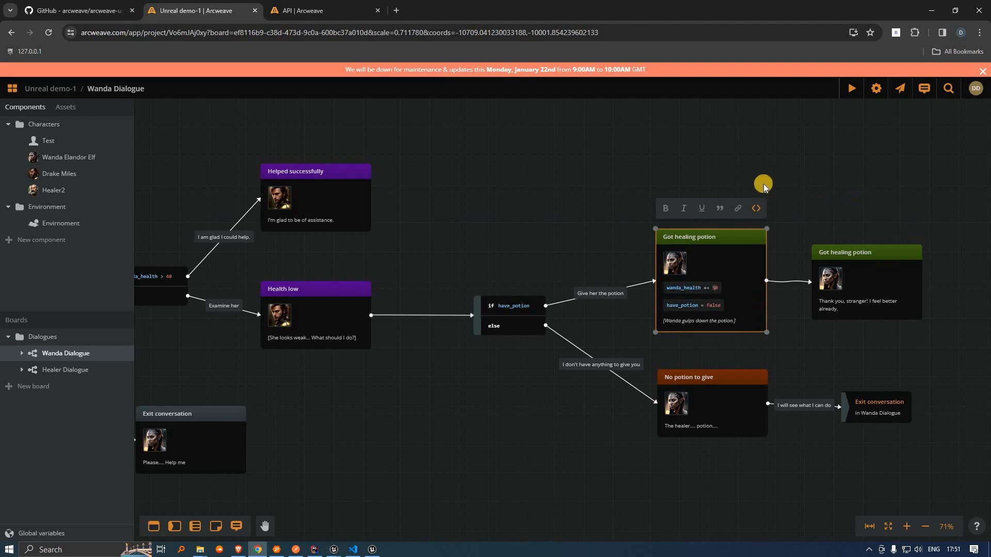
click(568, 180)
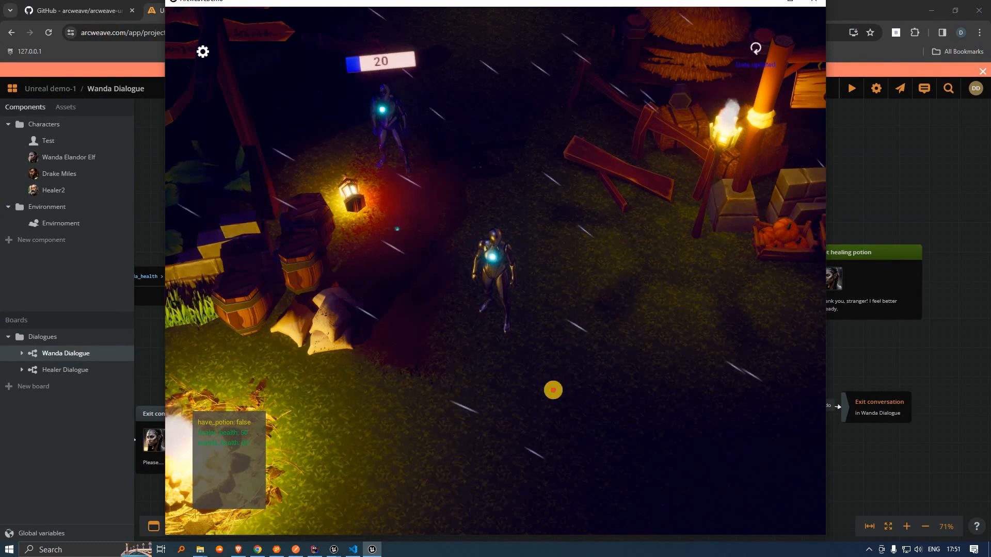
Step: Run to Healer2, ask for help, and take the healing potion
click(619, 323)
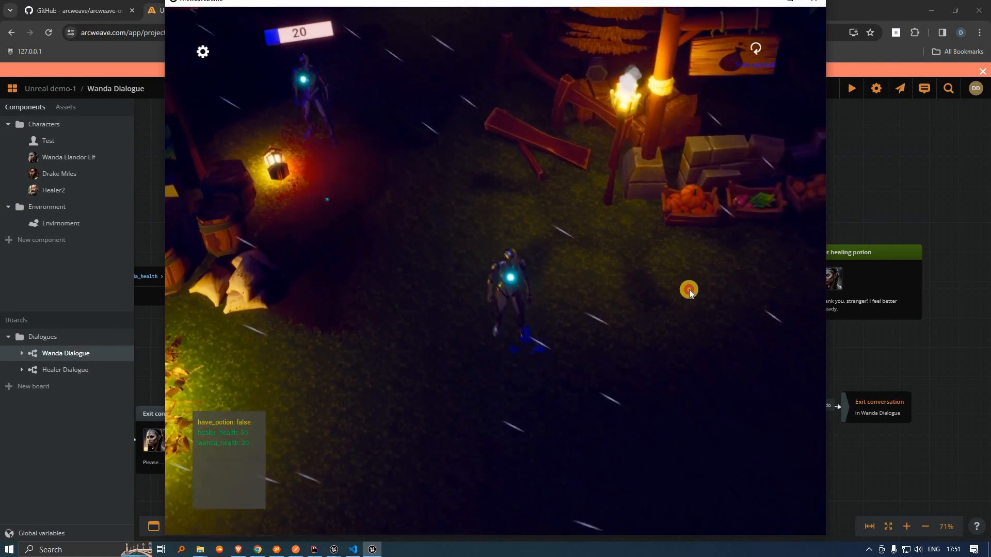
click(681, 287)
click(503, 419)
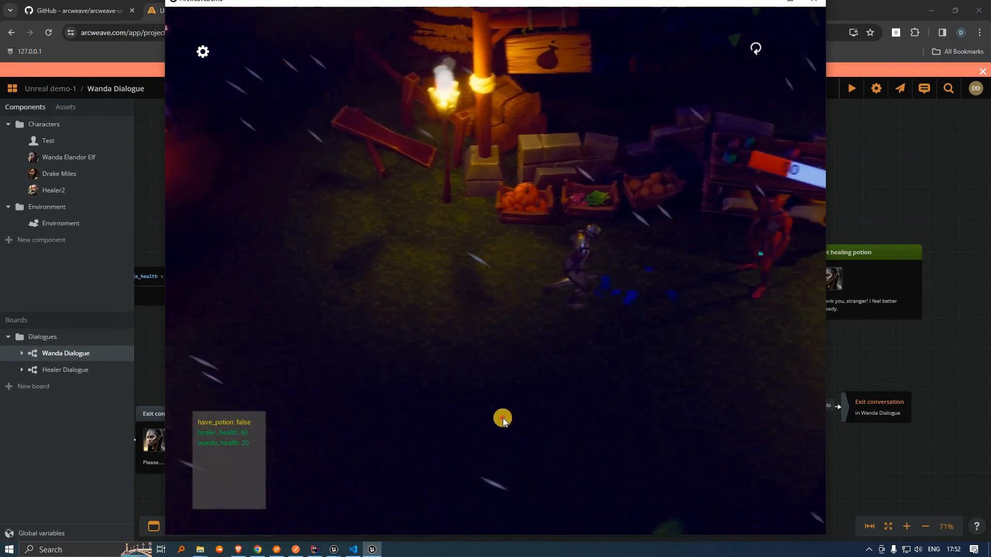
click(502, 432)
click(503, 432)
click(288, 281)
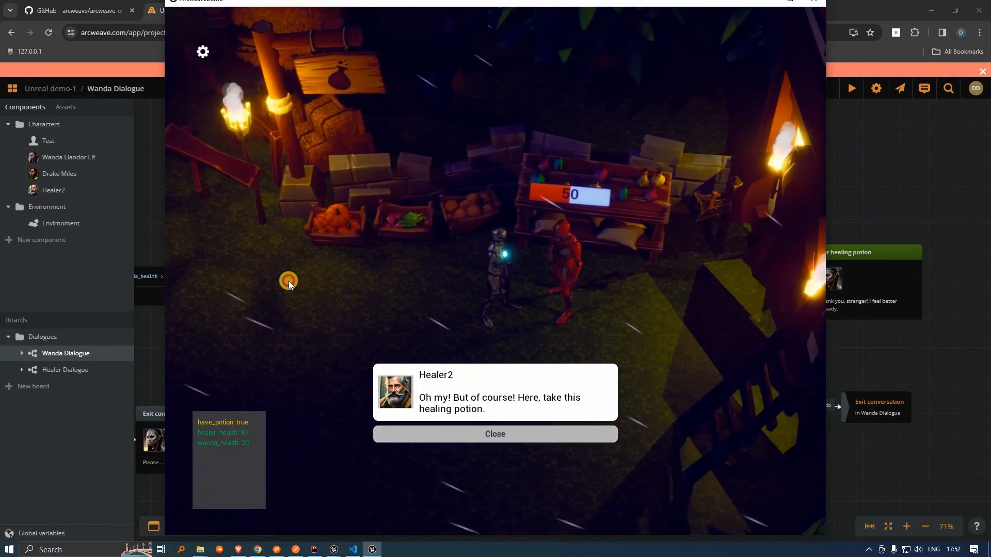
click(274, 284)
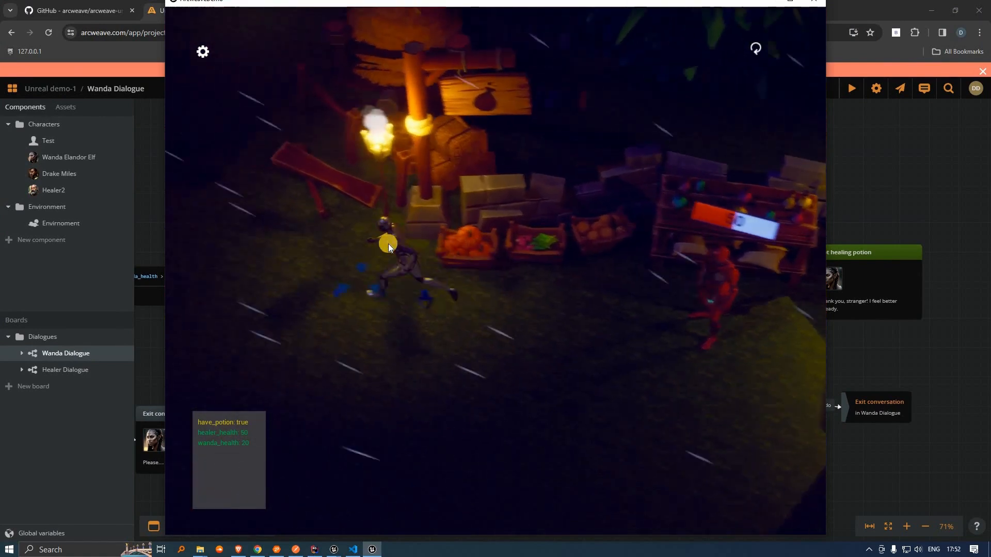
Step: Return to Wanda and give her the potion, raising her health from 20 to 70
click(453, 324)
click(516, 424)
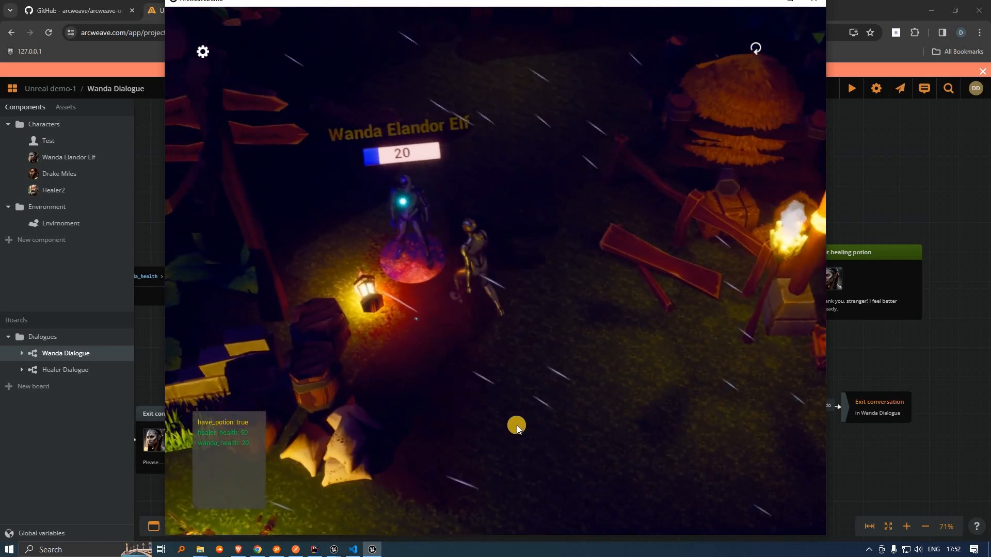
click(516, 424)
click(515, 424)
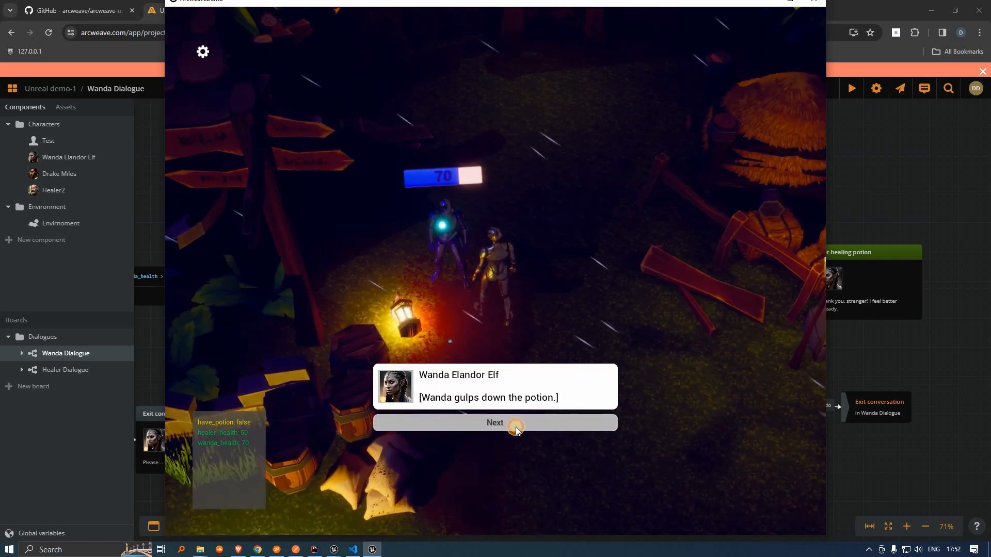
click(436, 191)
click(613, 422)
click(601, 428)
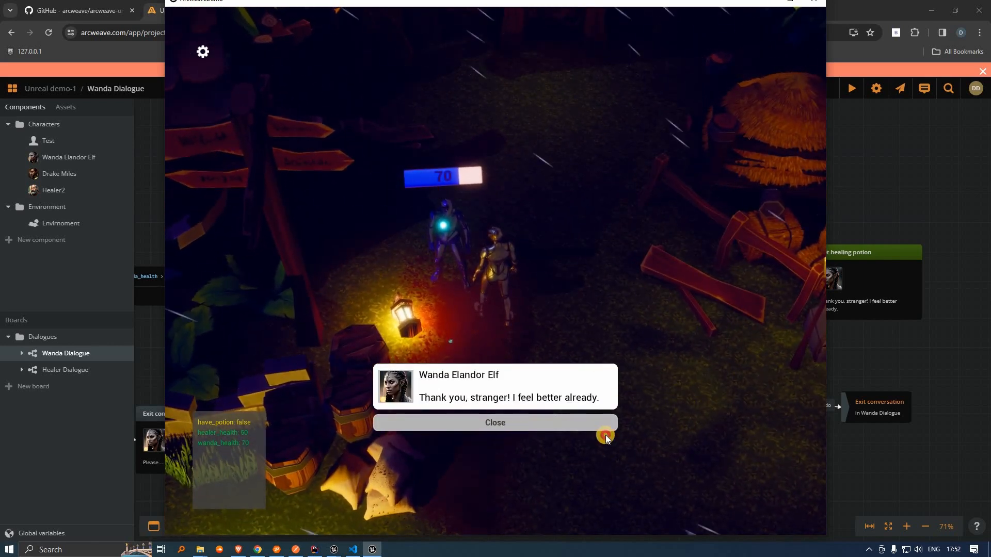
click(615, 449)
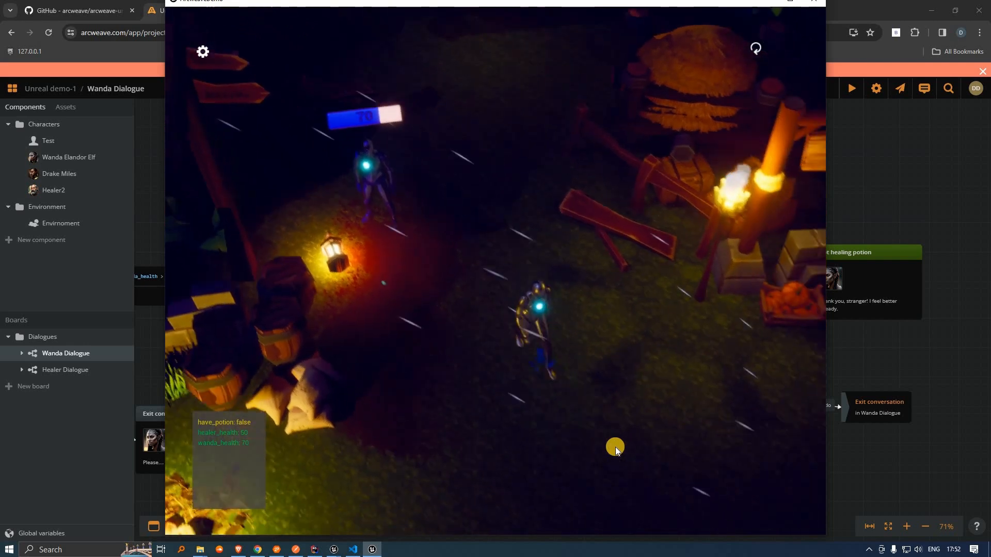
click(580, 246)
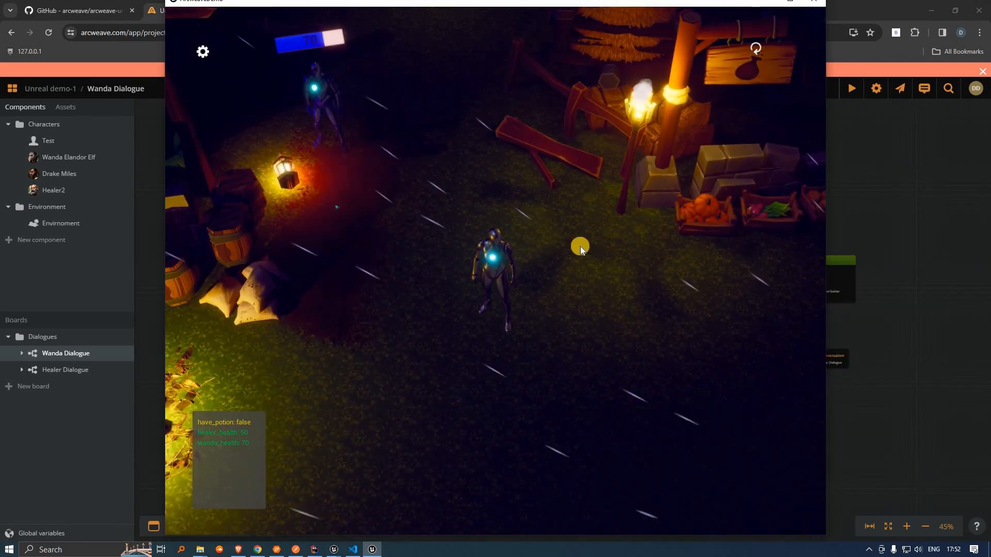